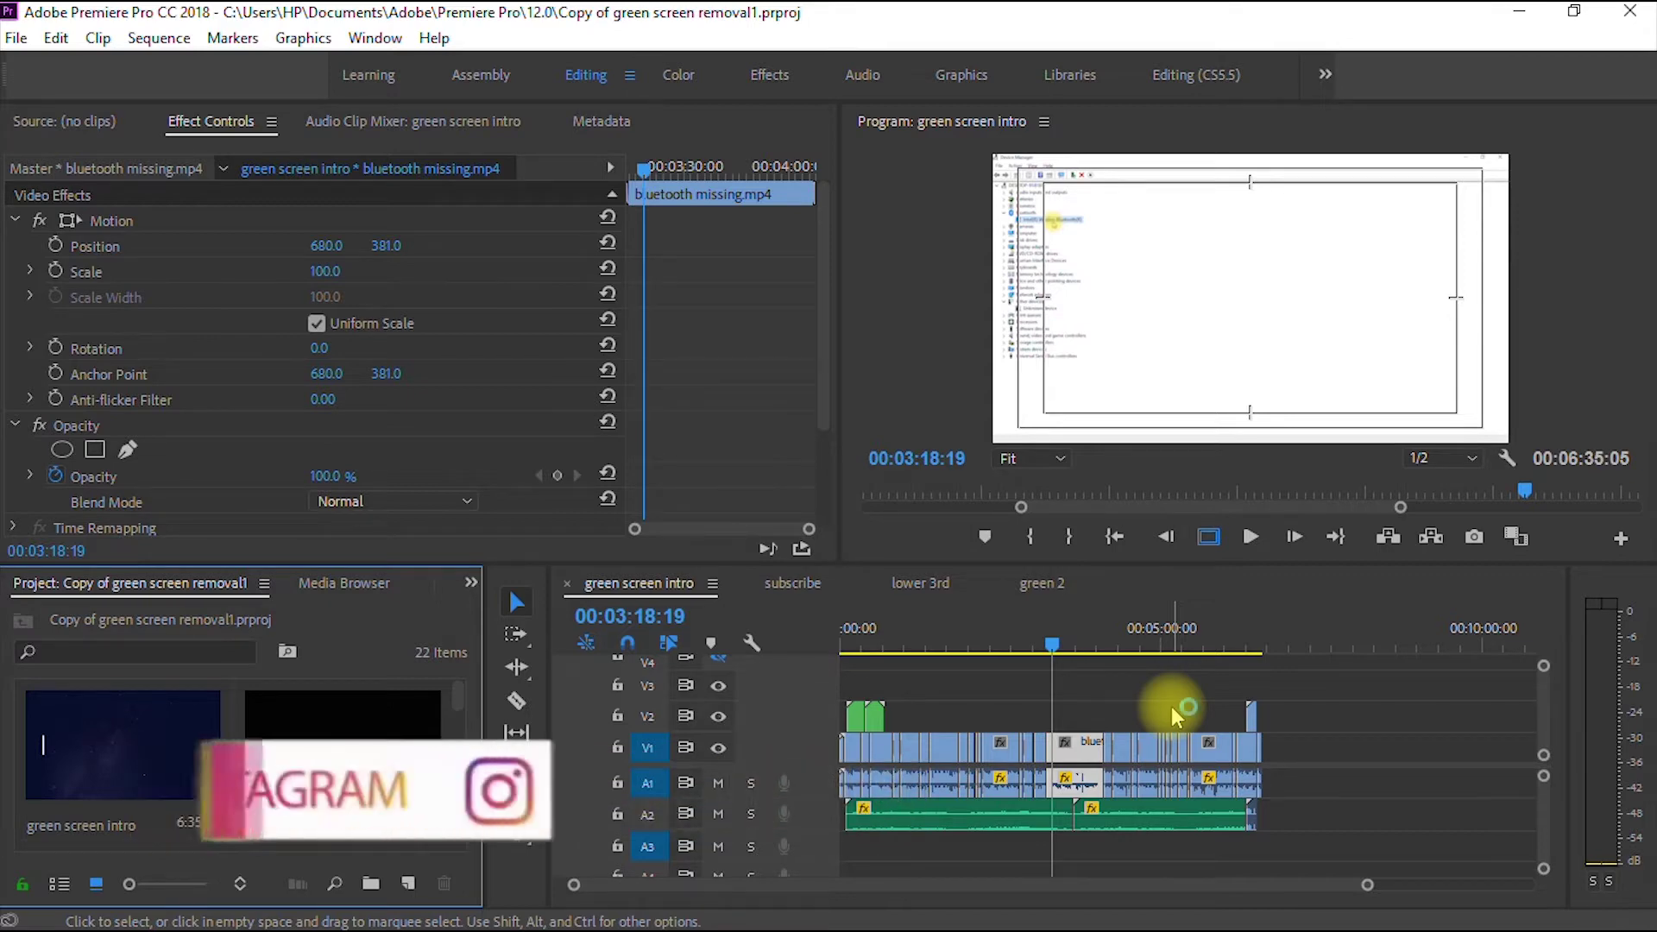
Step: Zoom the timeline and scrub the playhead back to about 00:02:24
key("equal")
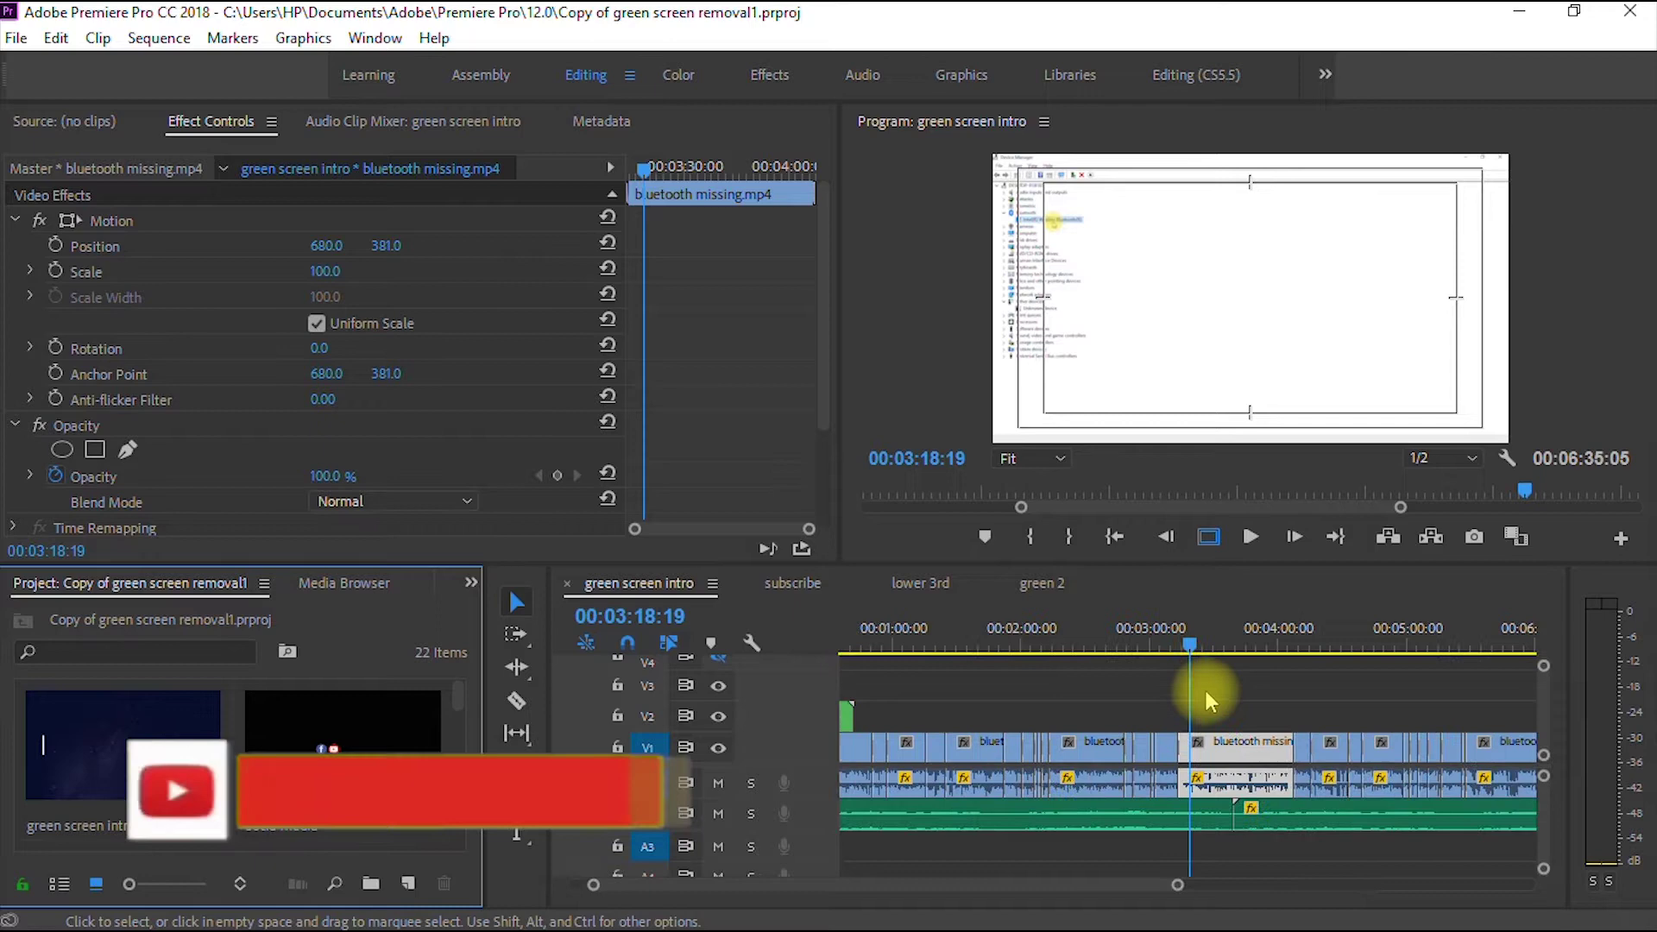
mouse_move(1191, 649)
left_mouse_down()
mouse_move(973, 647)
mouse_move(843, 684)
mouse_move(1207, 671)
left_mouse_up()
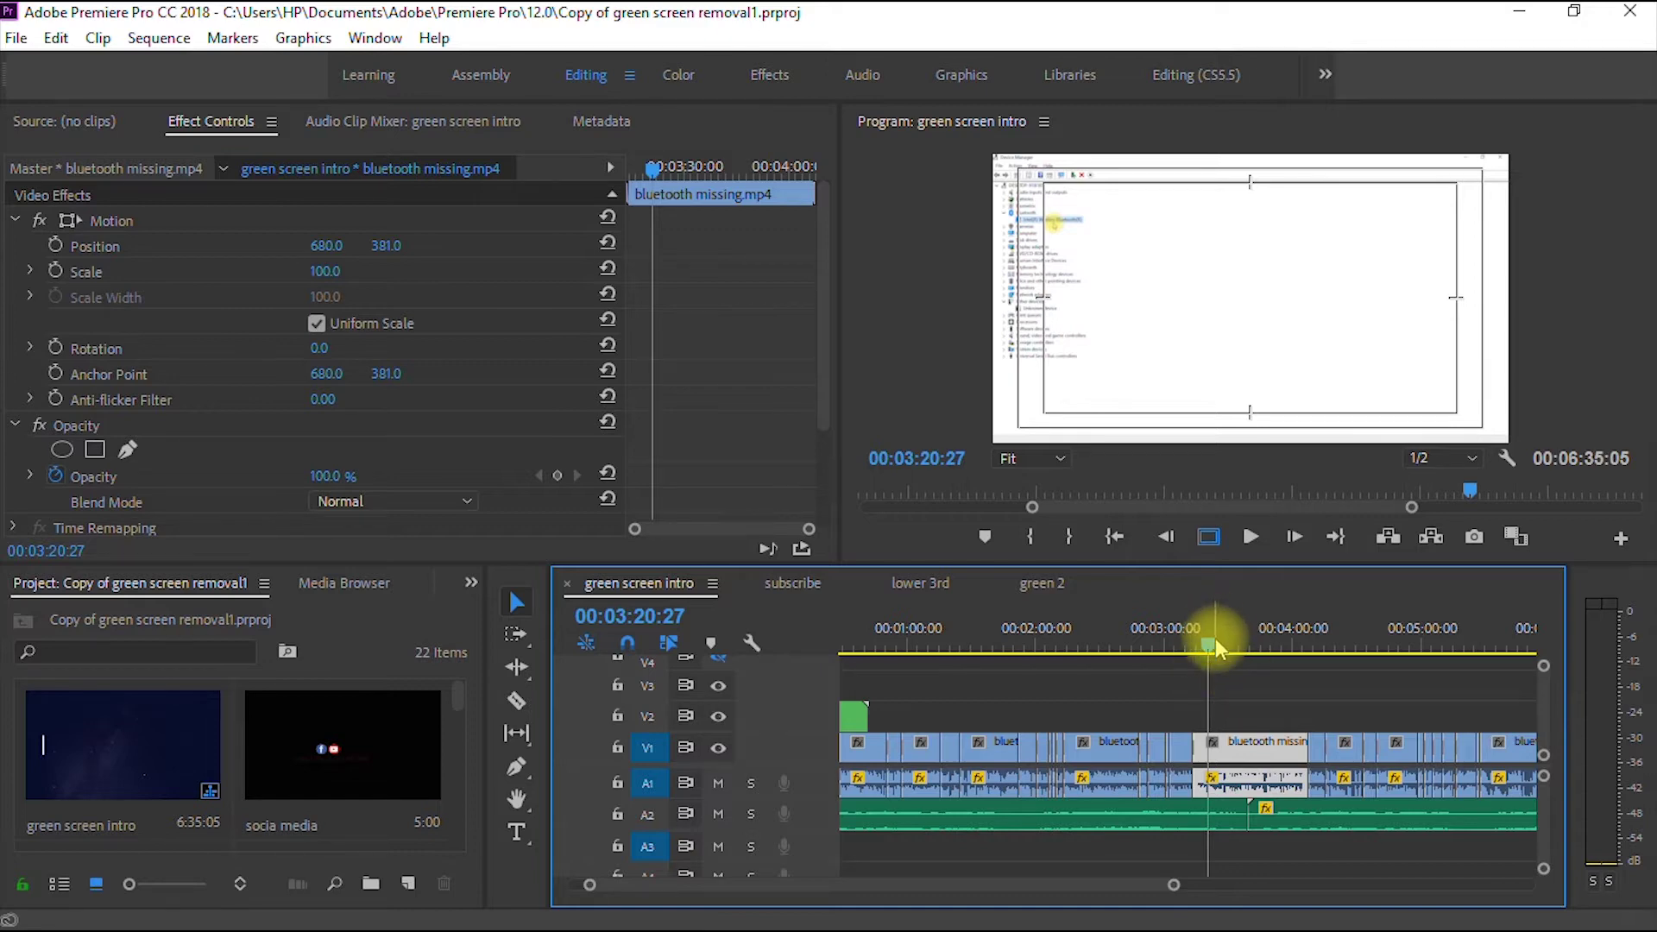
mouse_move(1209, 643)
left_mouse_down()
mouse_move(1028, 648)
mouse_move(1116, 630)
mouse_move(1220, 649)
mouse_move(1181, 659)
left_mouse_up()
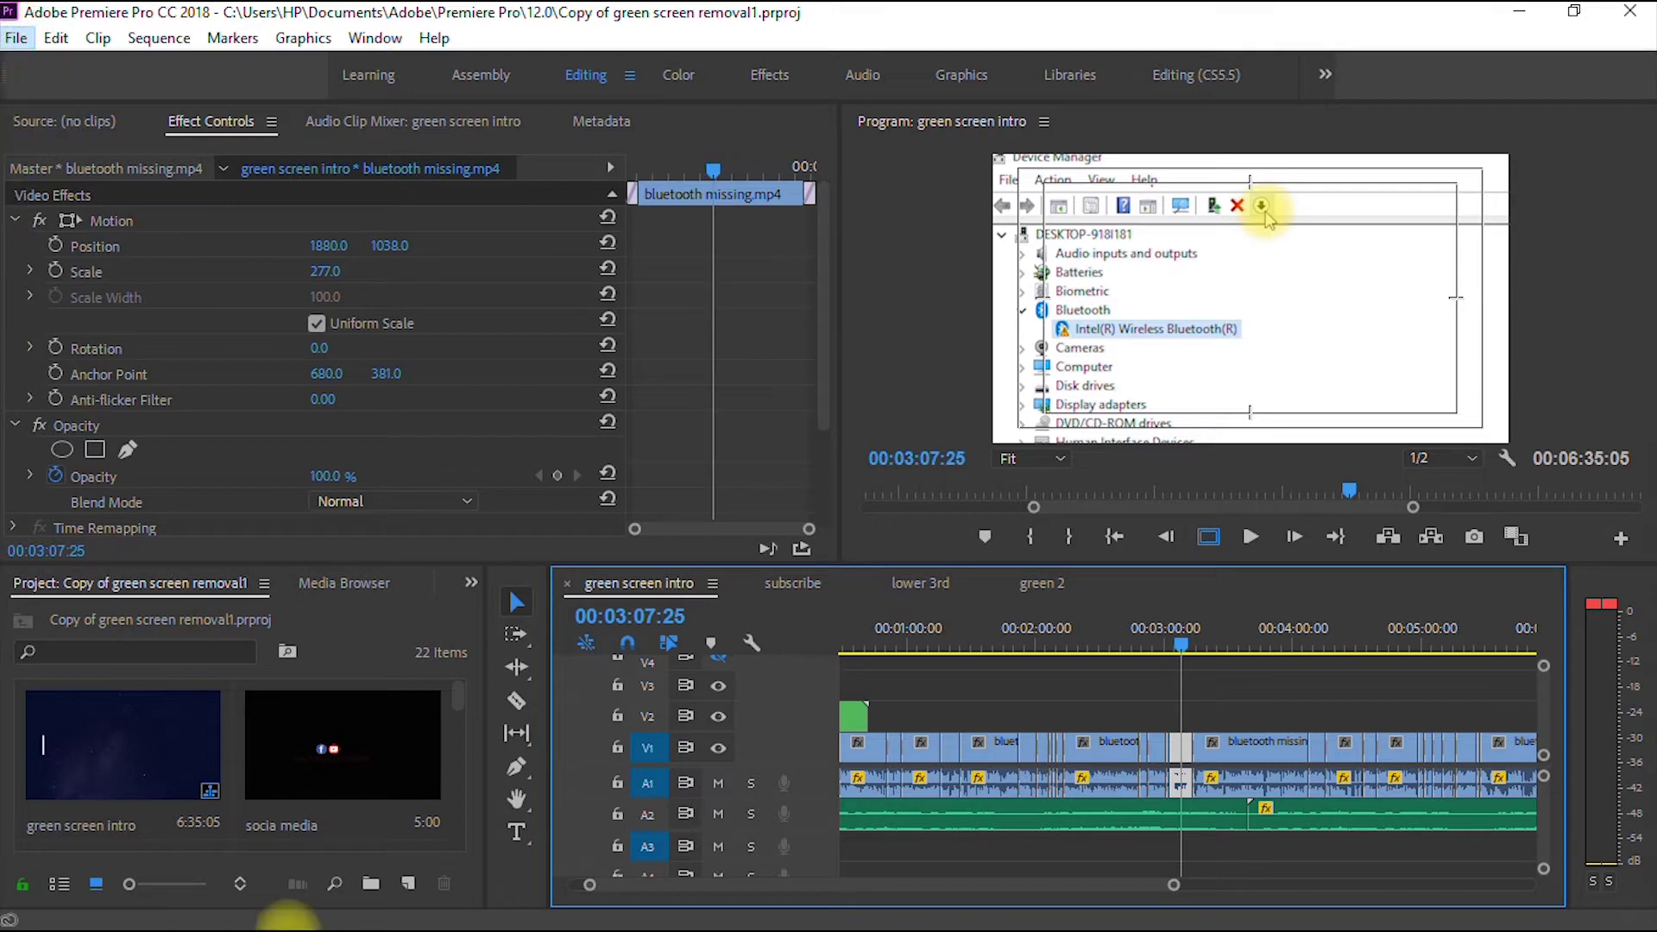
Step: Open Export Settings for the sequence, try MPEG4, then keep the format at H.264
key("alt+f")
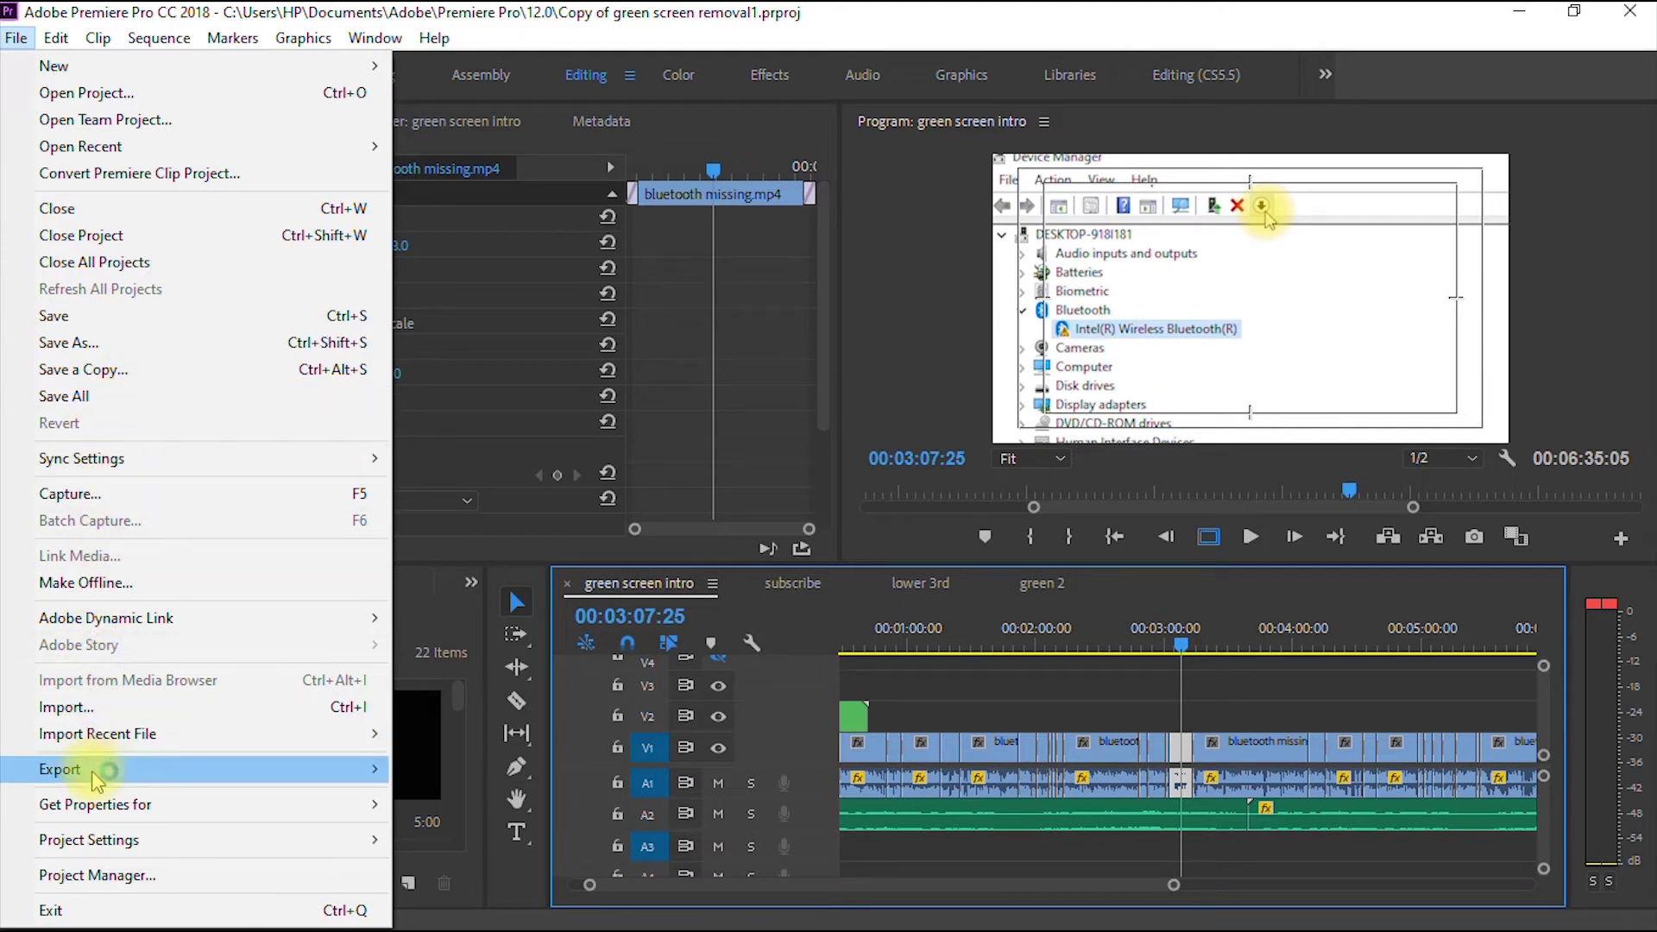
mouse_move(97, 782)
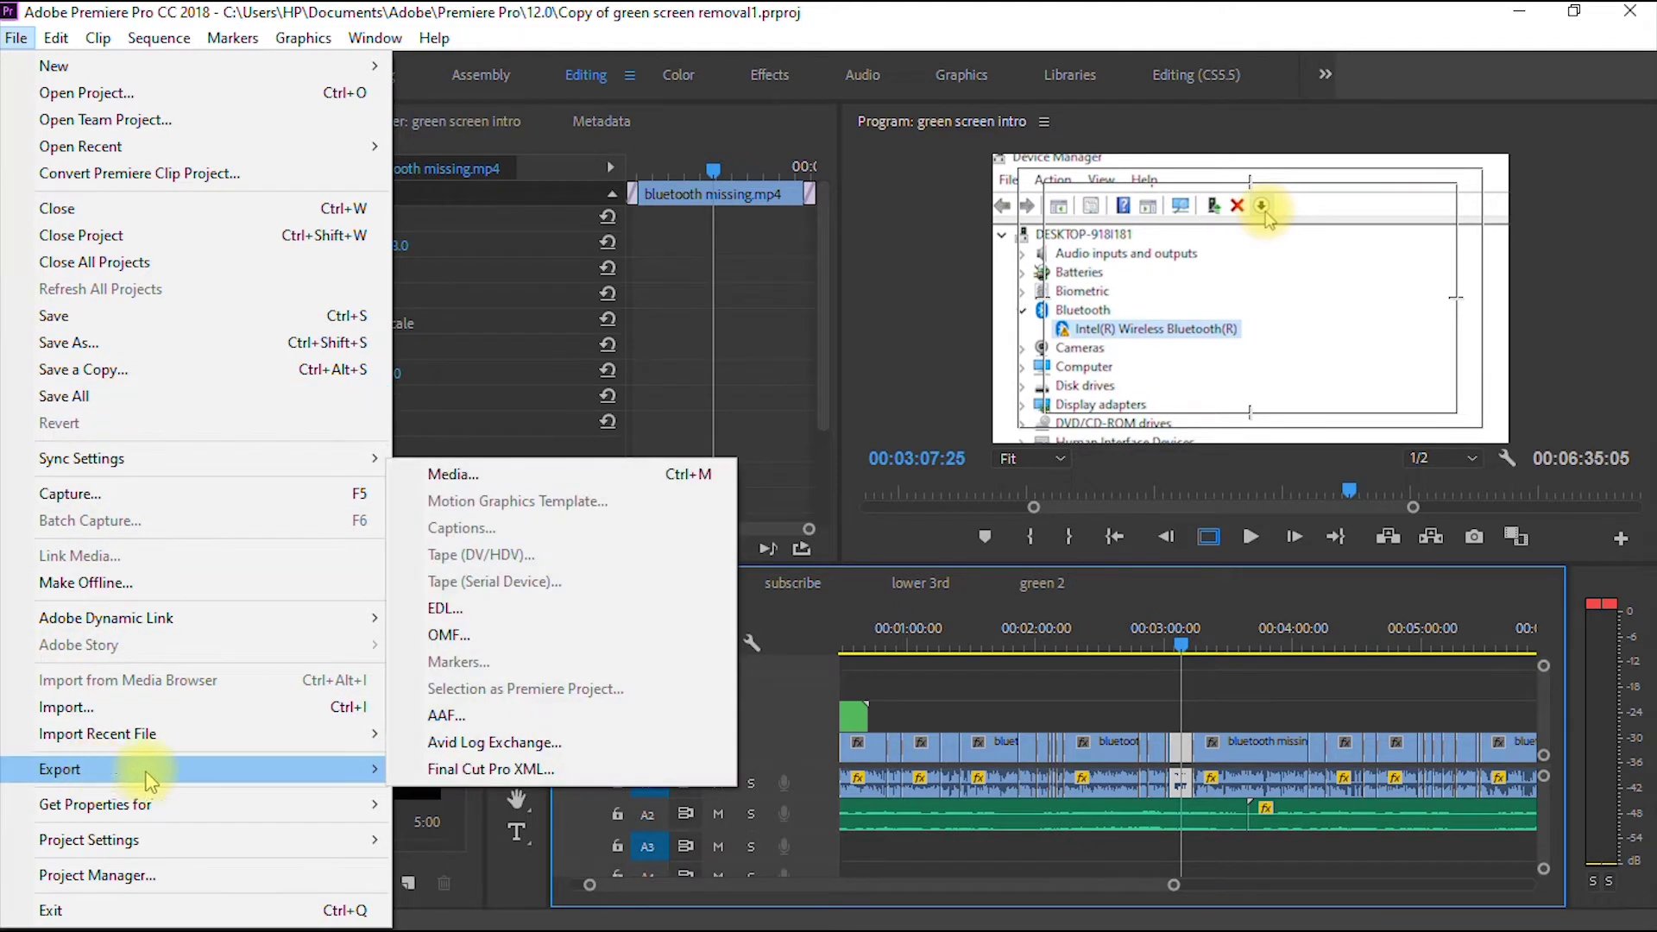
left_click(507, 474)
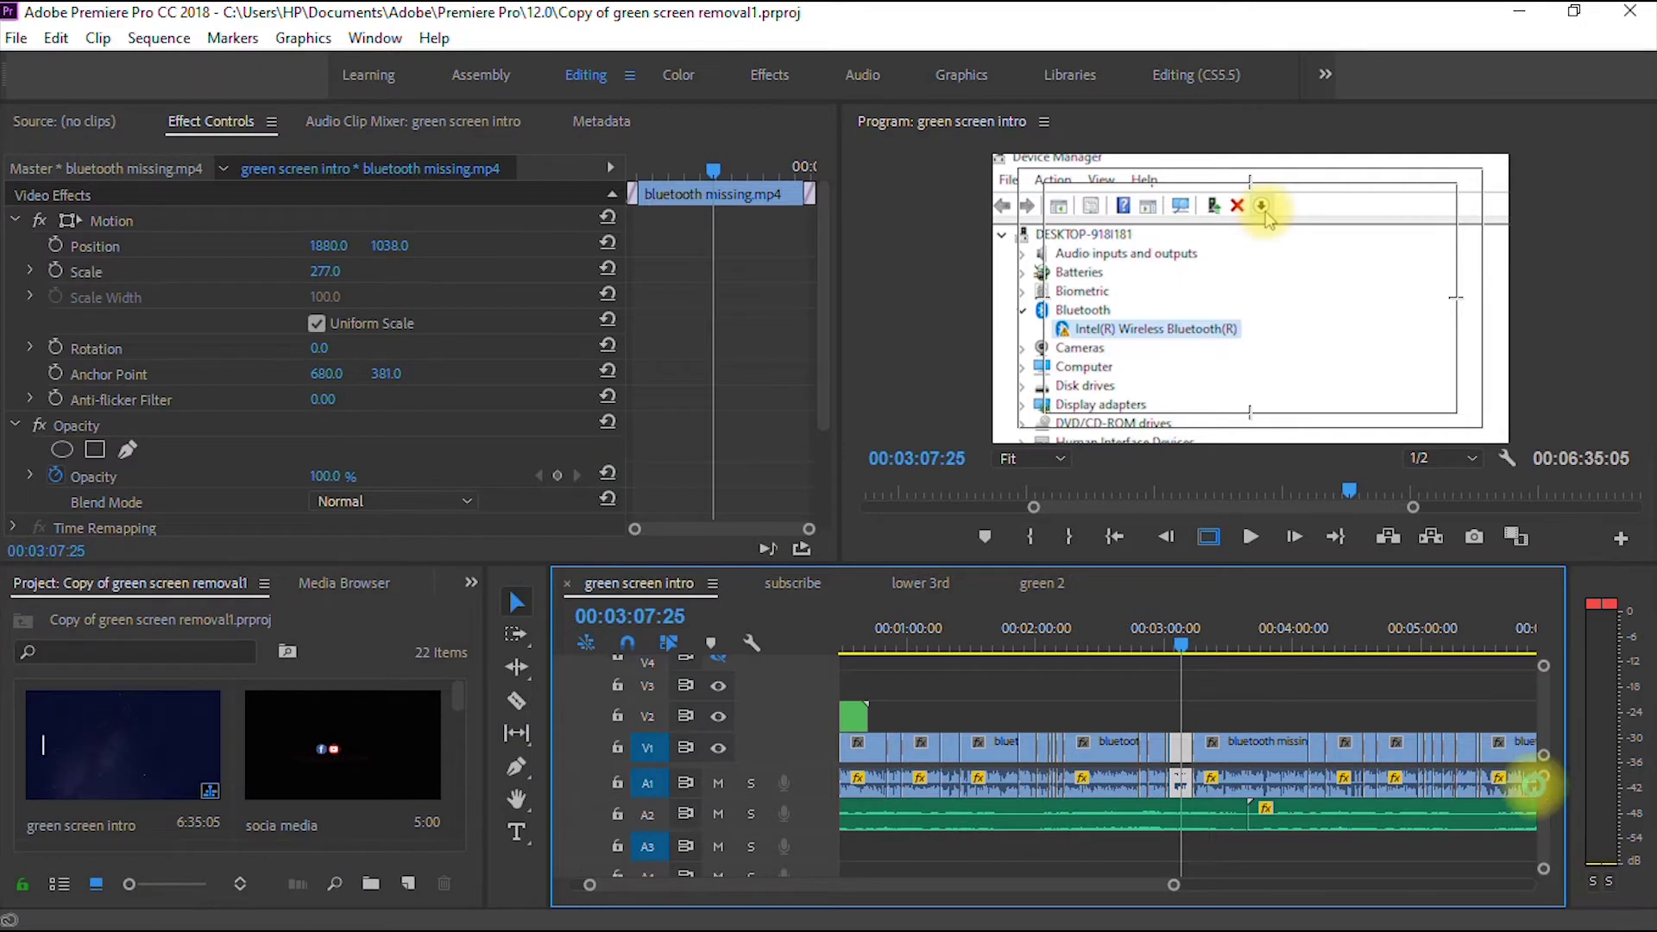
key("ctrl+m")
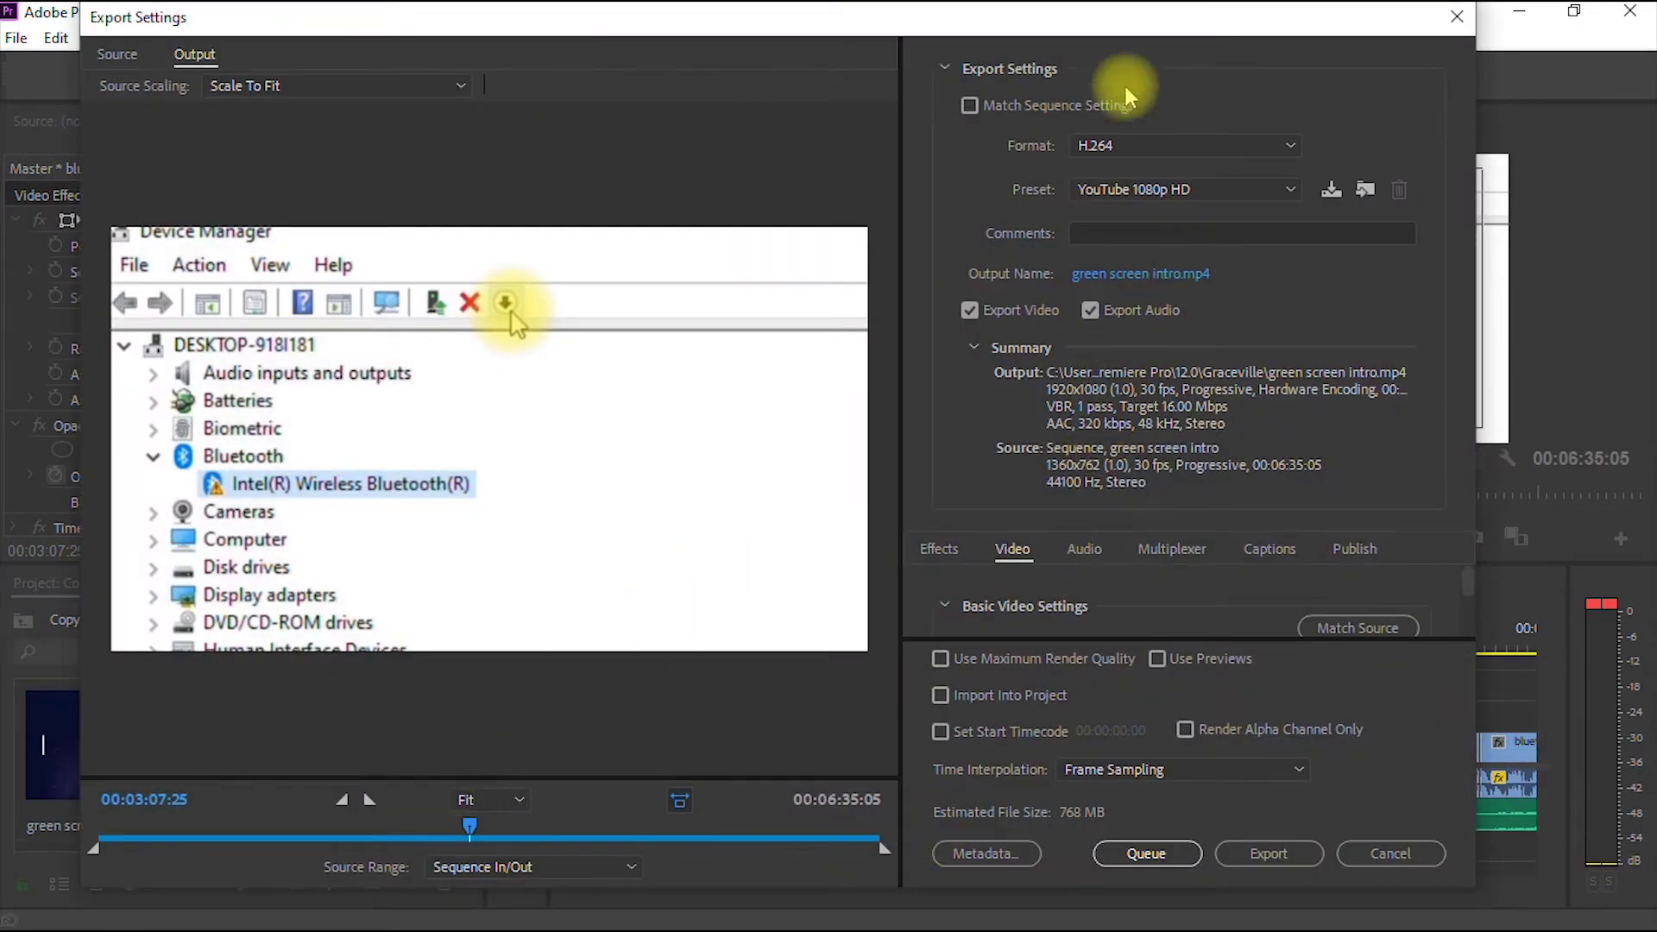
left_click(400, 837)
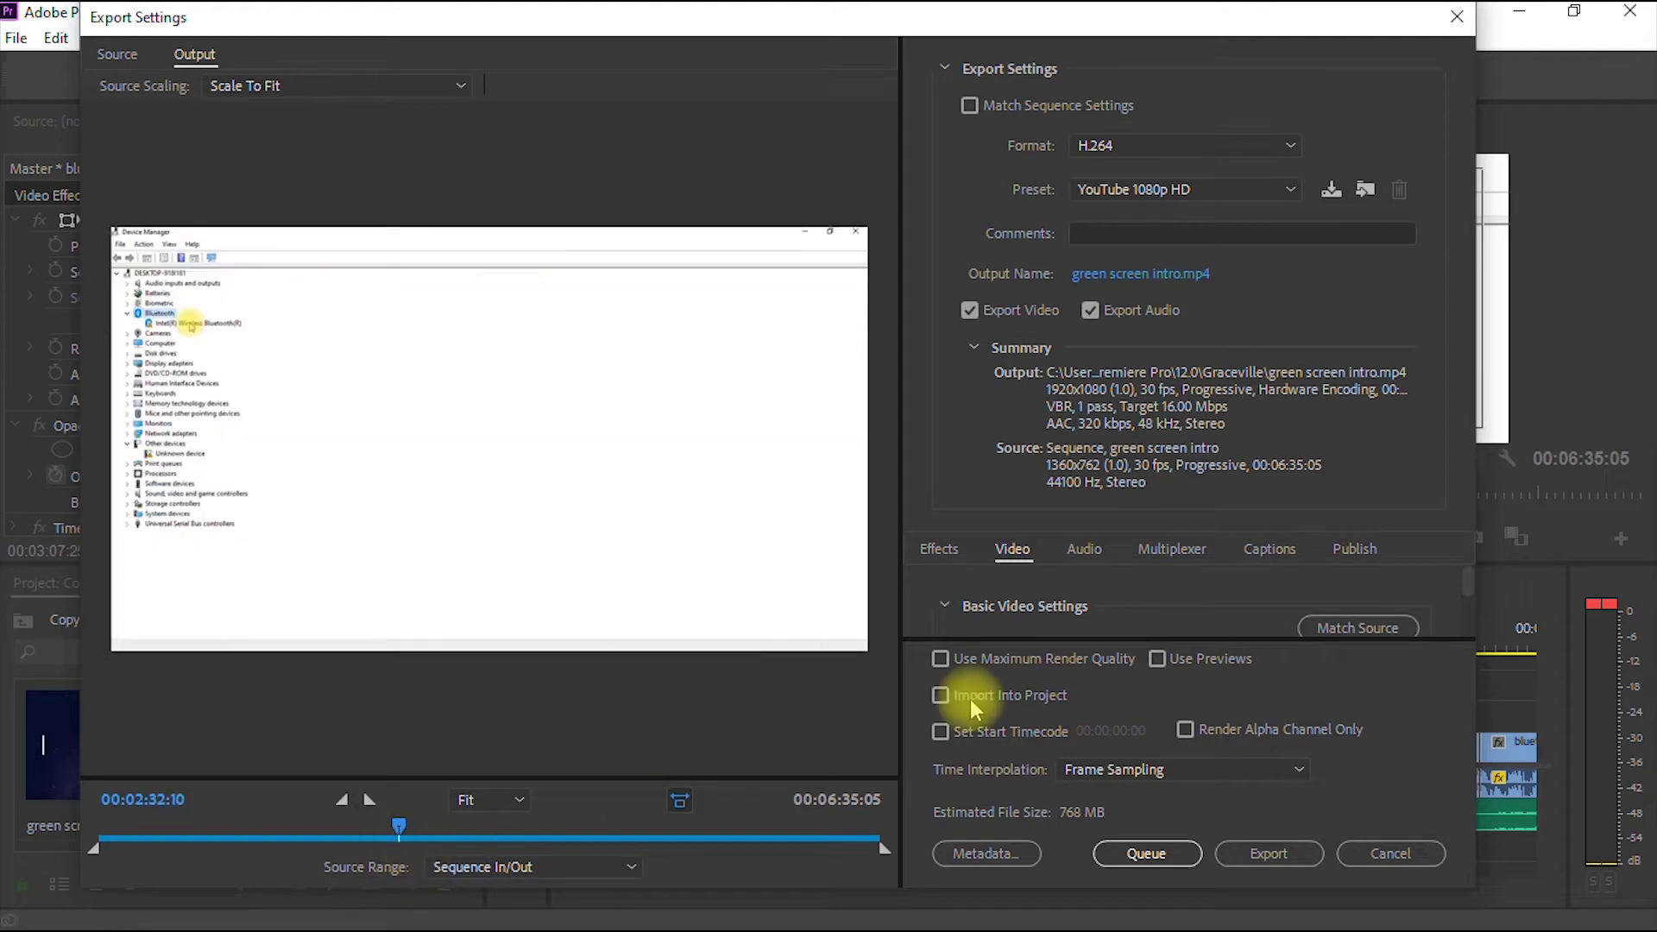
left_click(1285, 146)
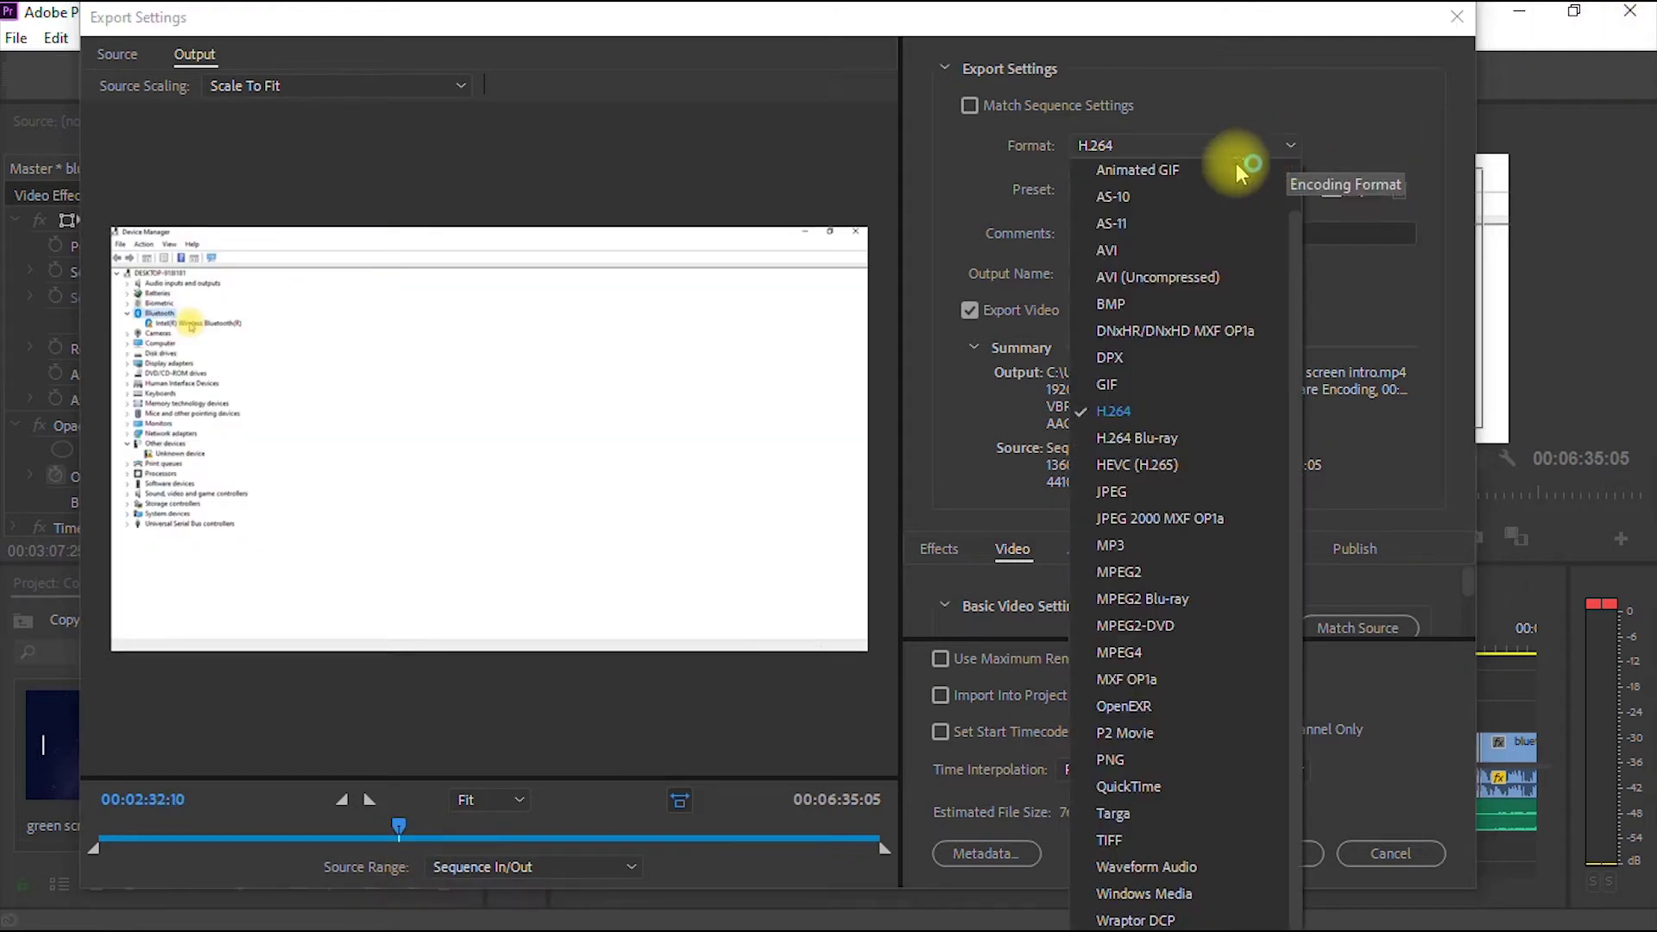
left_click(1149, 649)
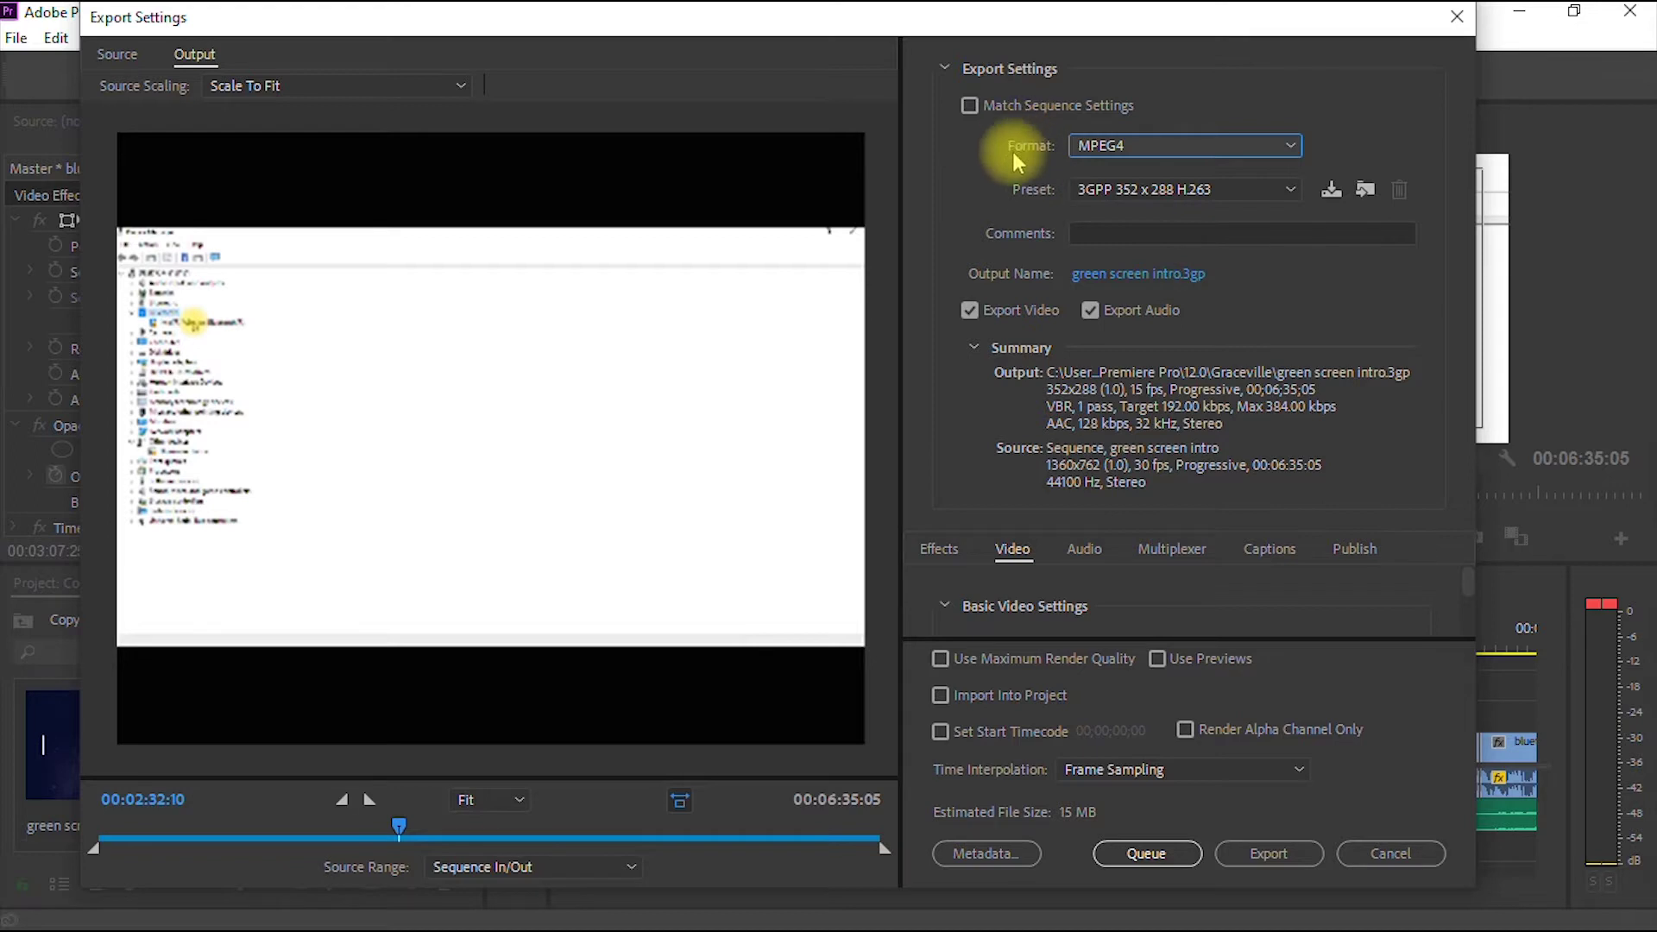
left_click(1146, 153)
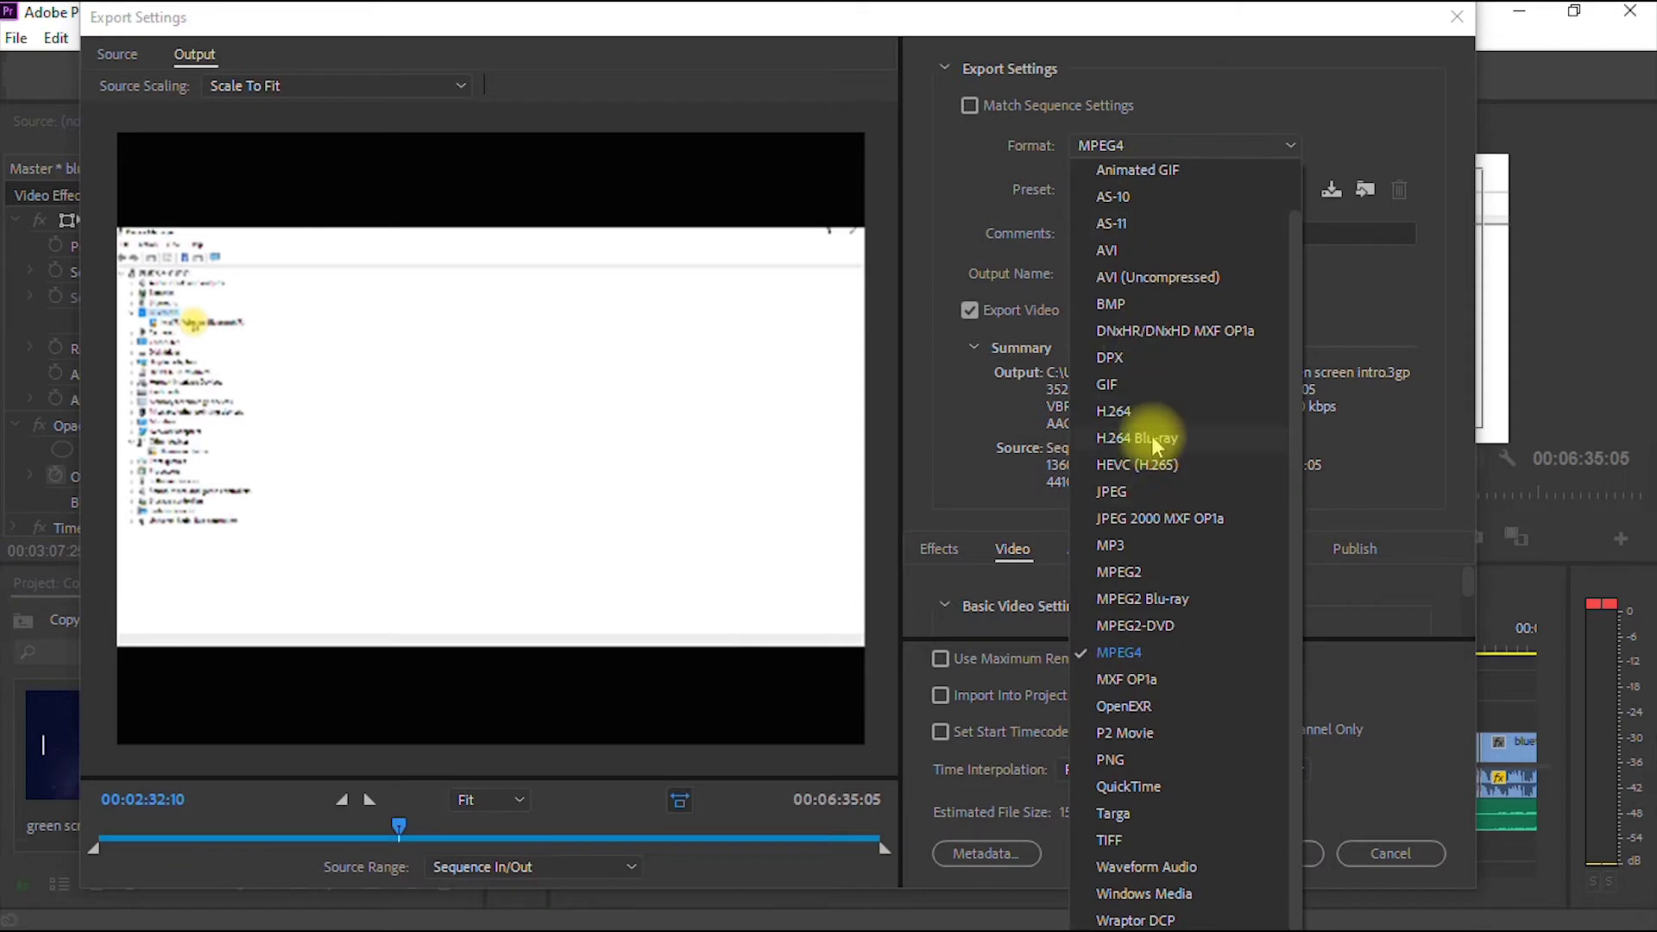
key("Escape")
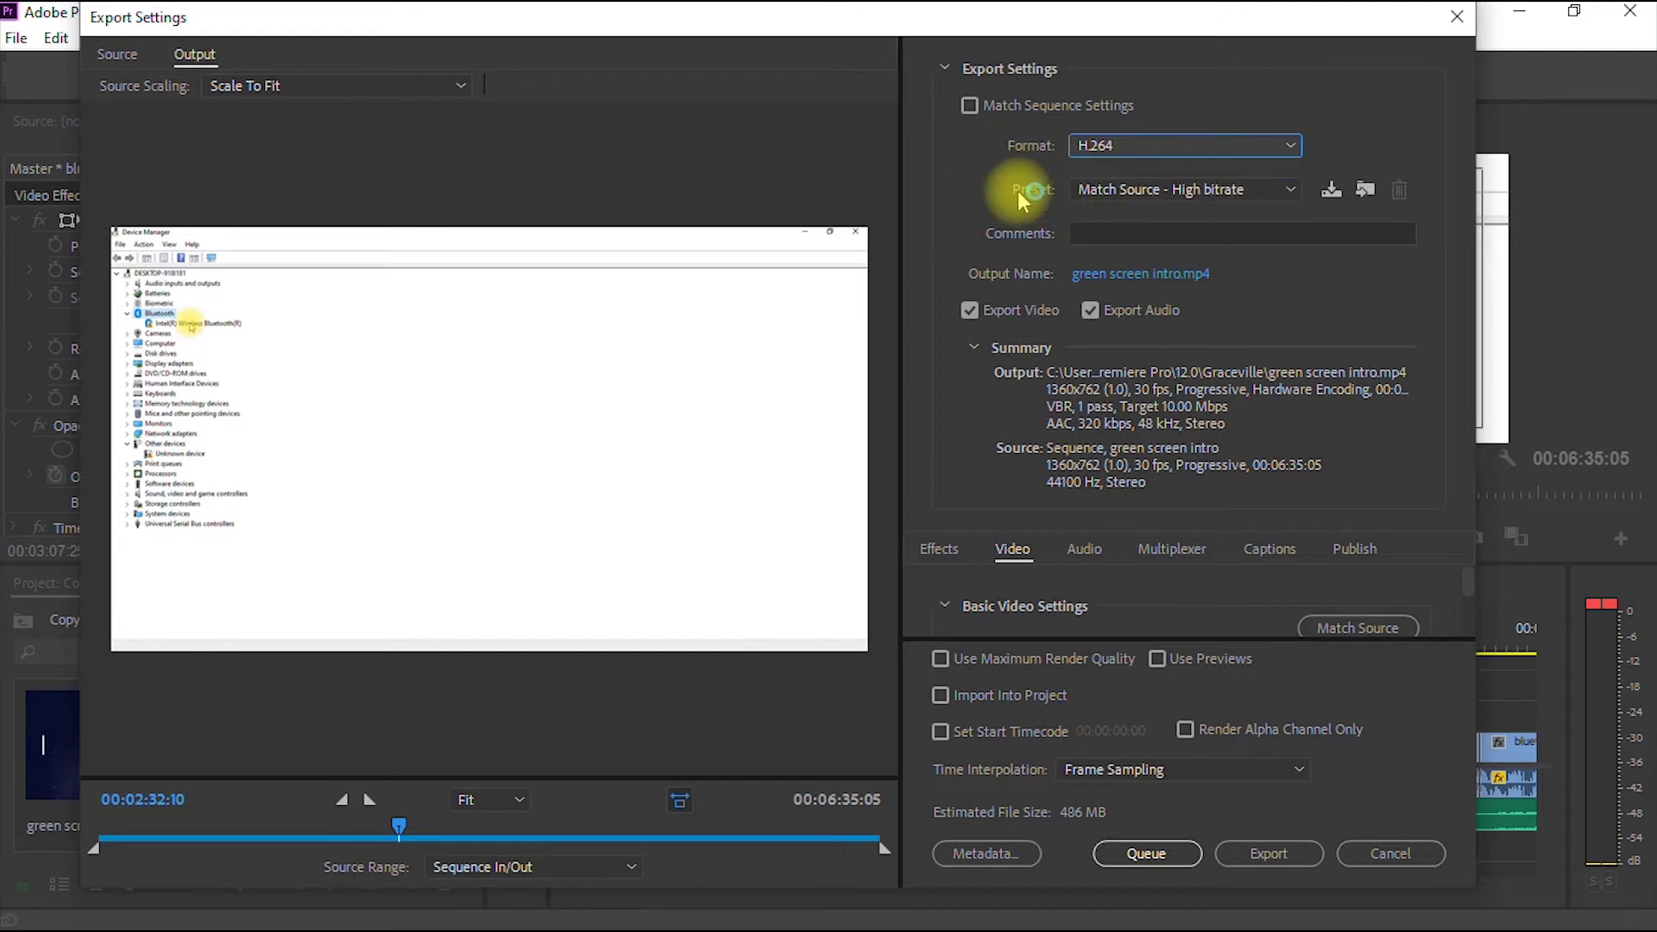
Step: Apply the YouTube 1080p HD preset and start encoding the green screen intro sequence
left_click(1146, 190)
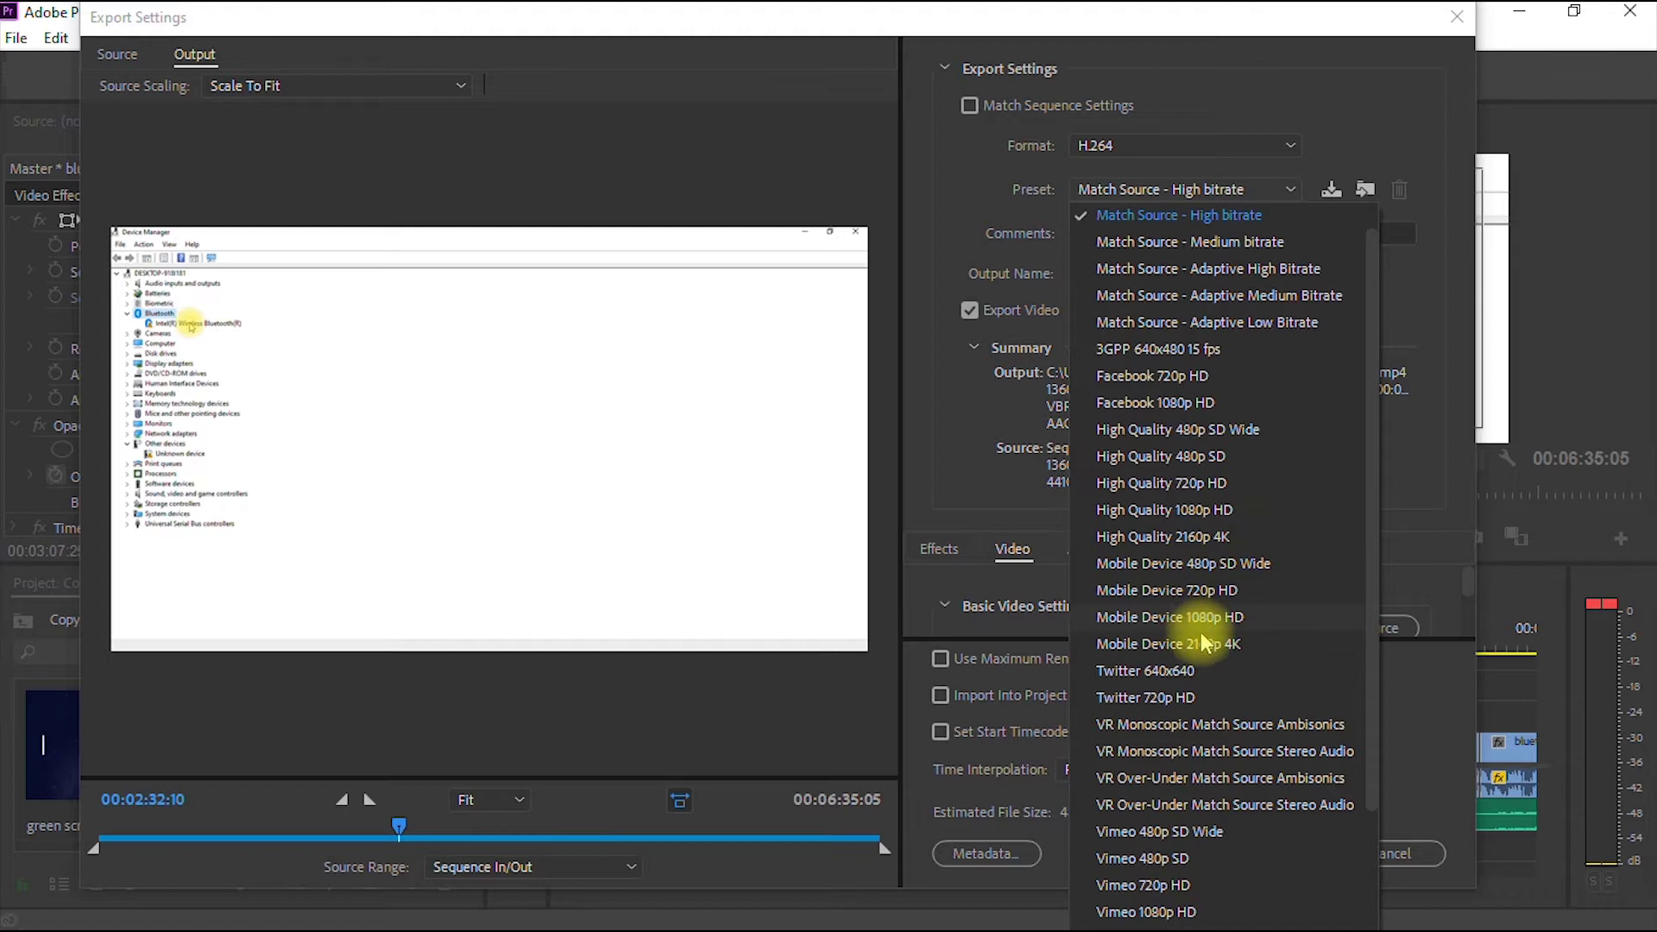
scroll(1178, 697, "down", 2)
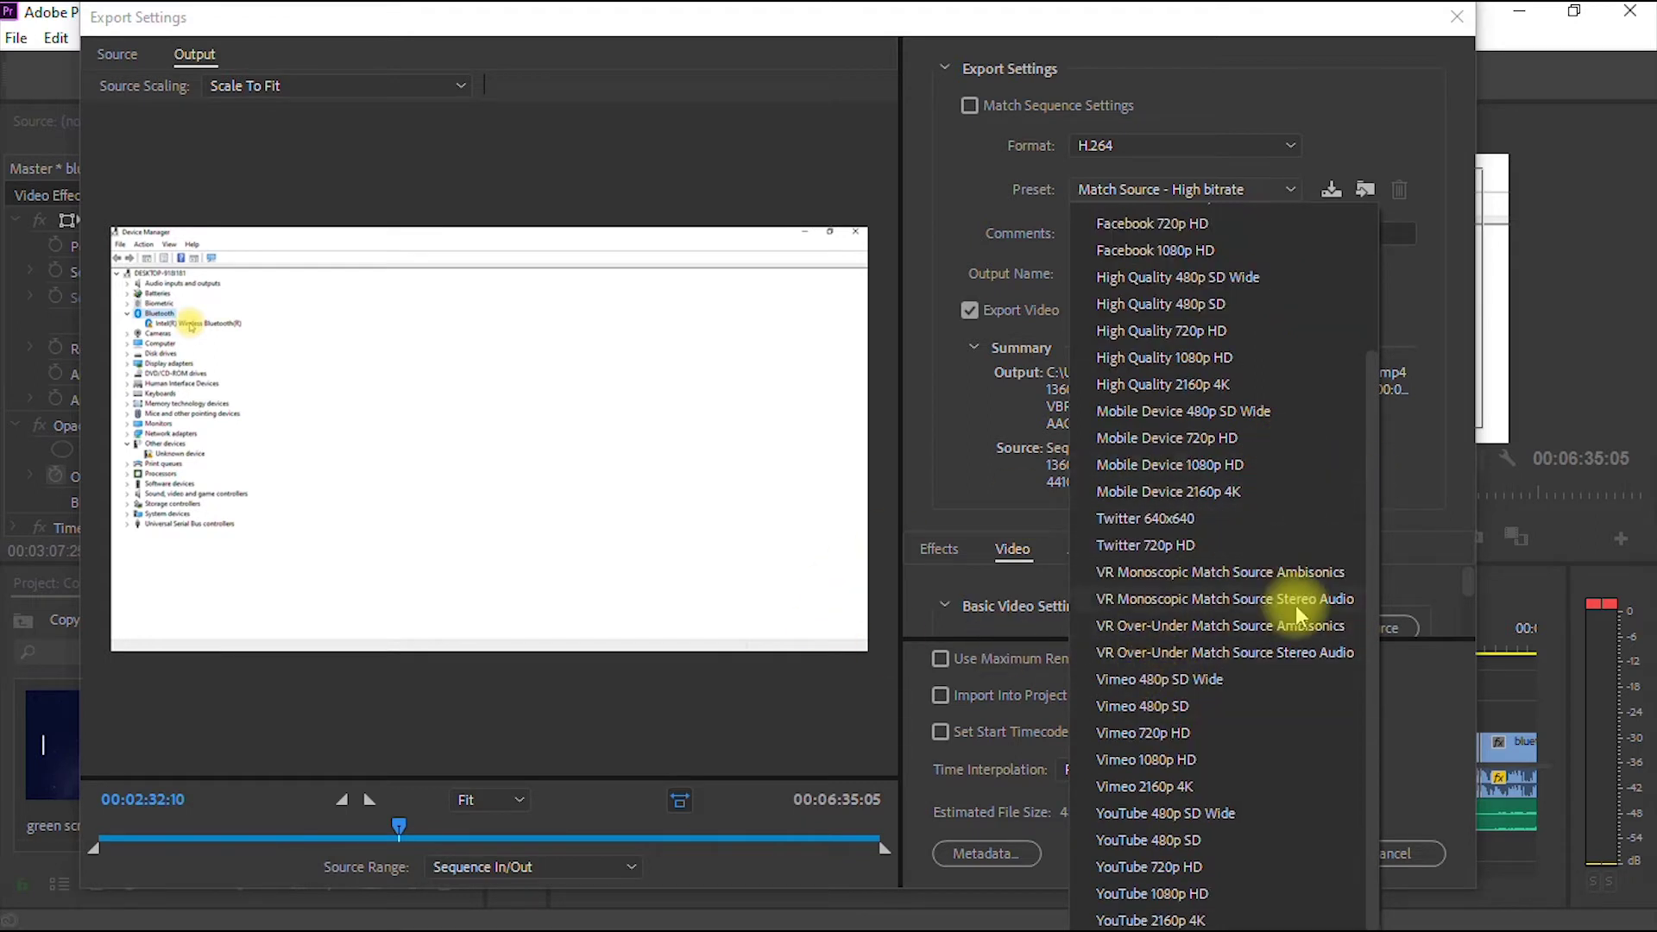
left_click(1141, 901)
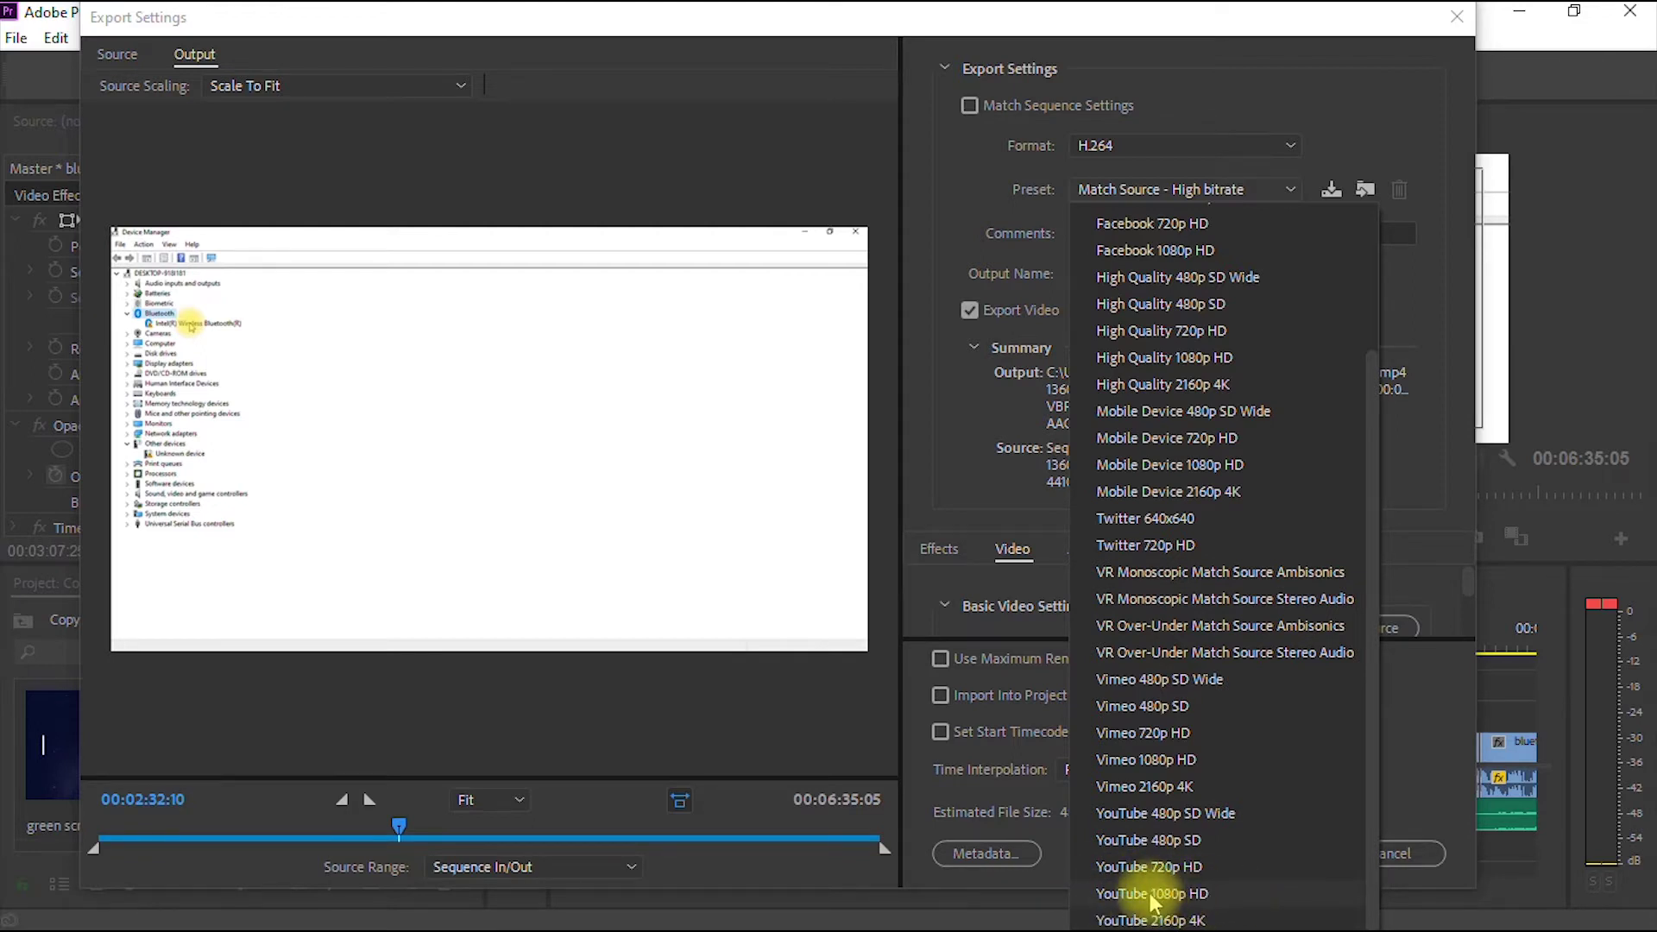
key("Escape")
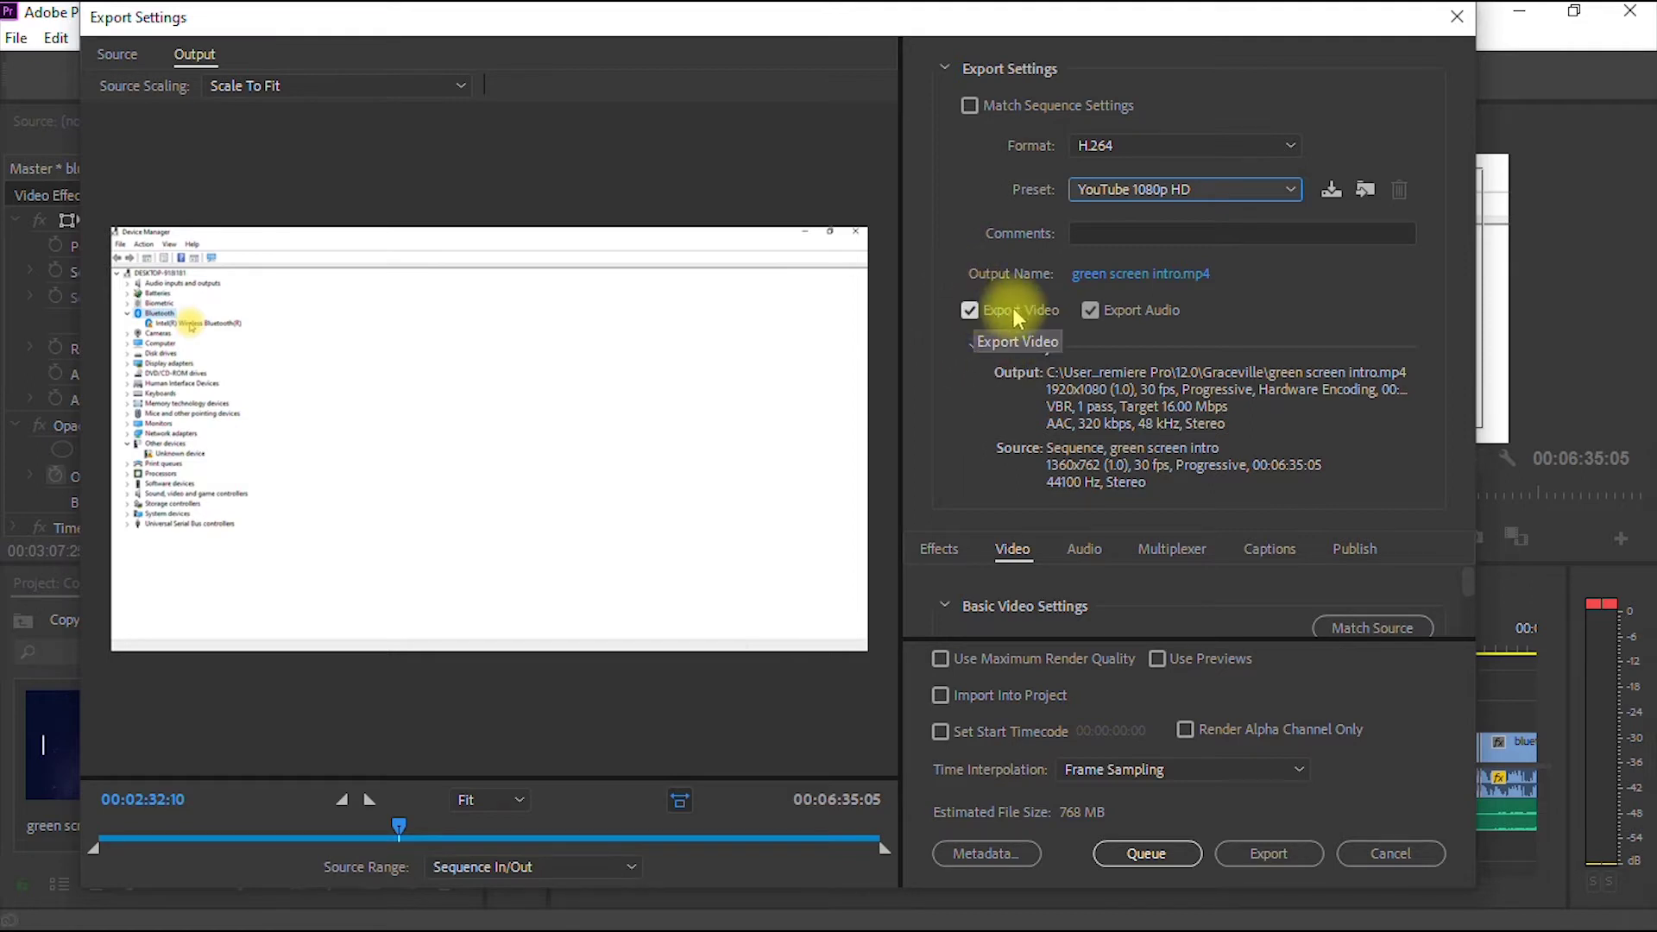
left_click(1090, 324)
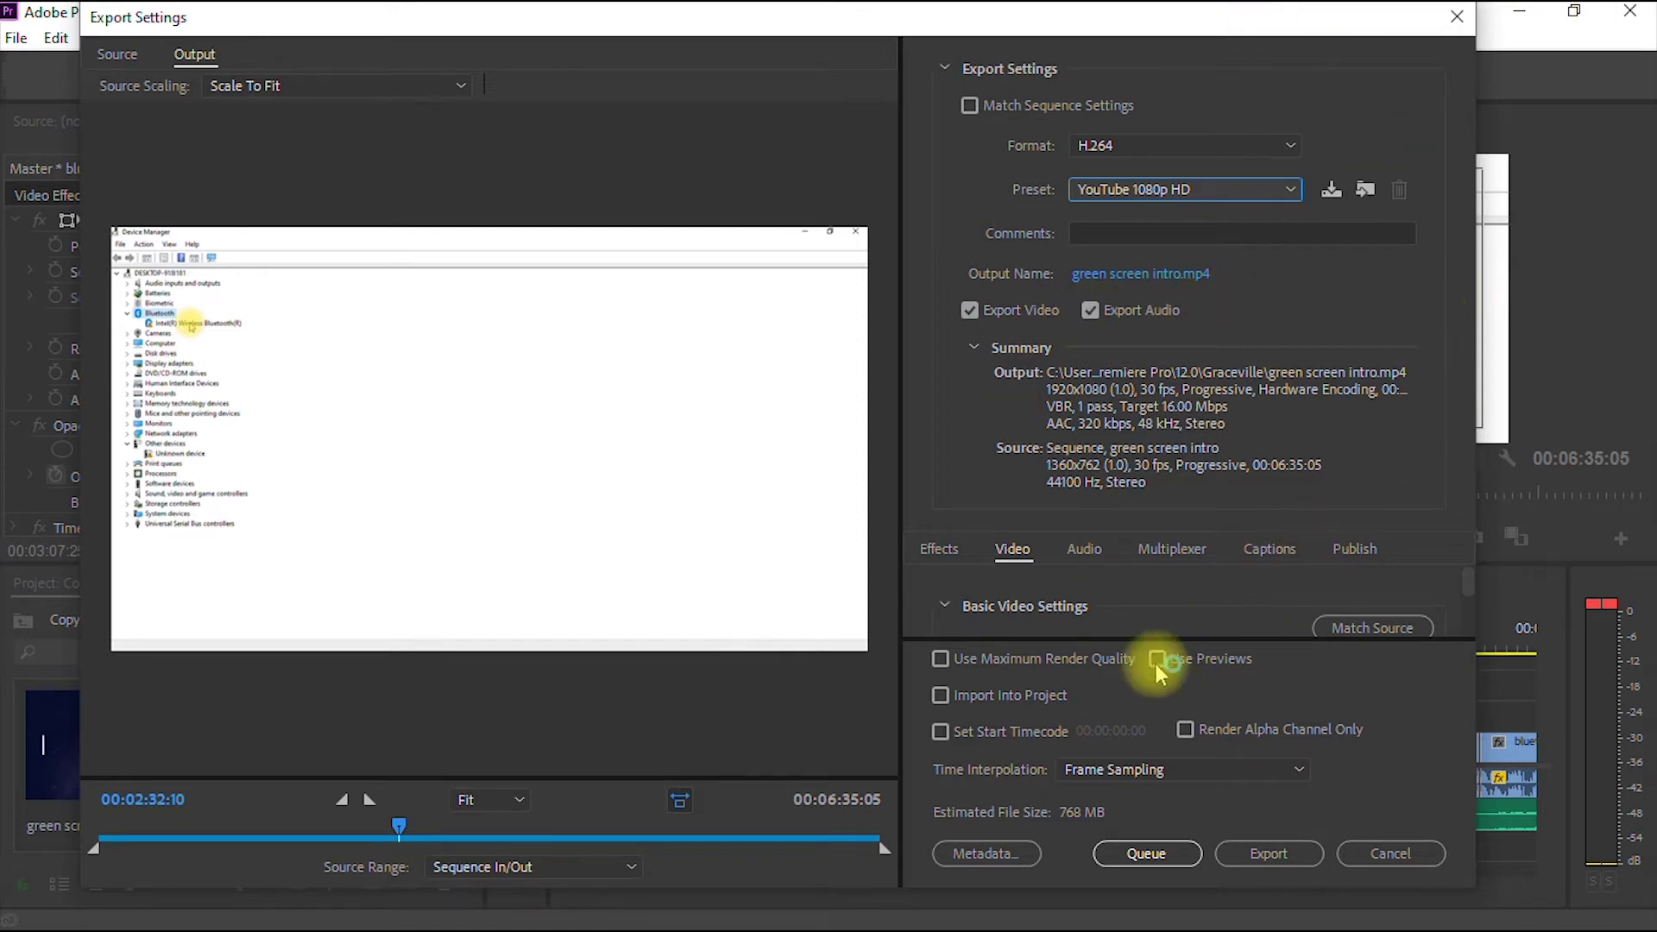
left_click(1072, 790)
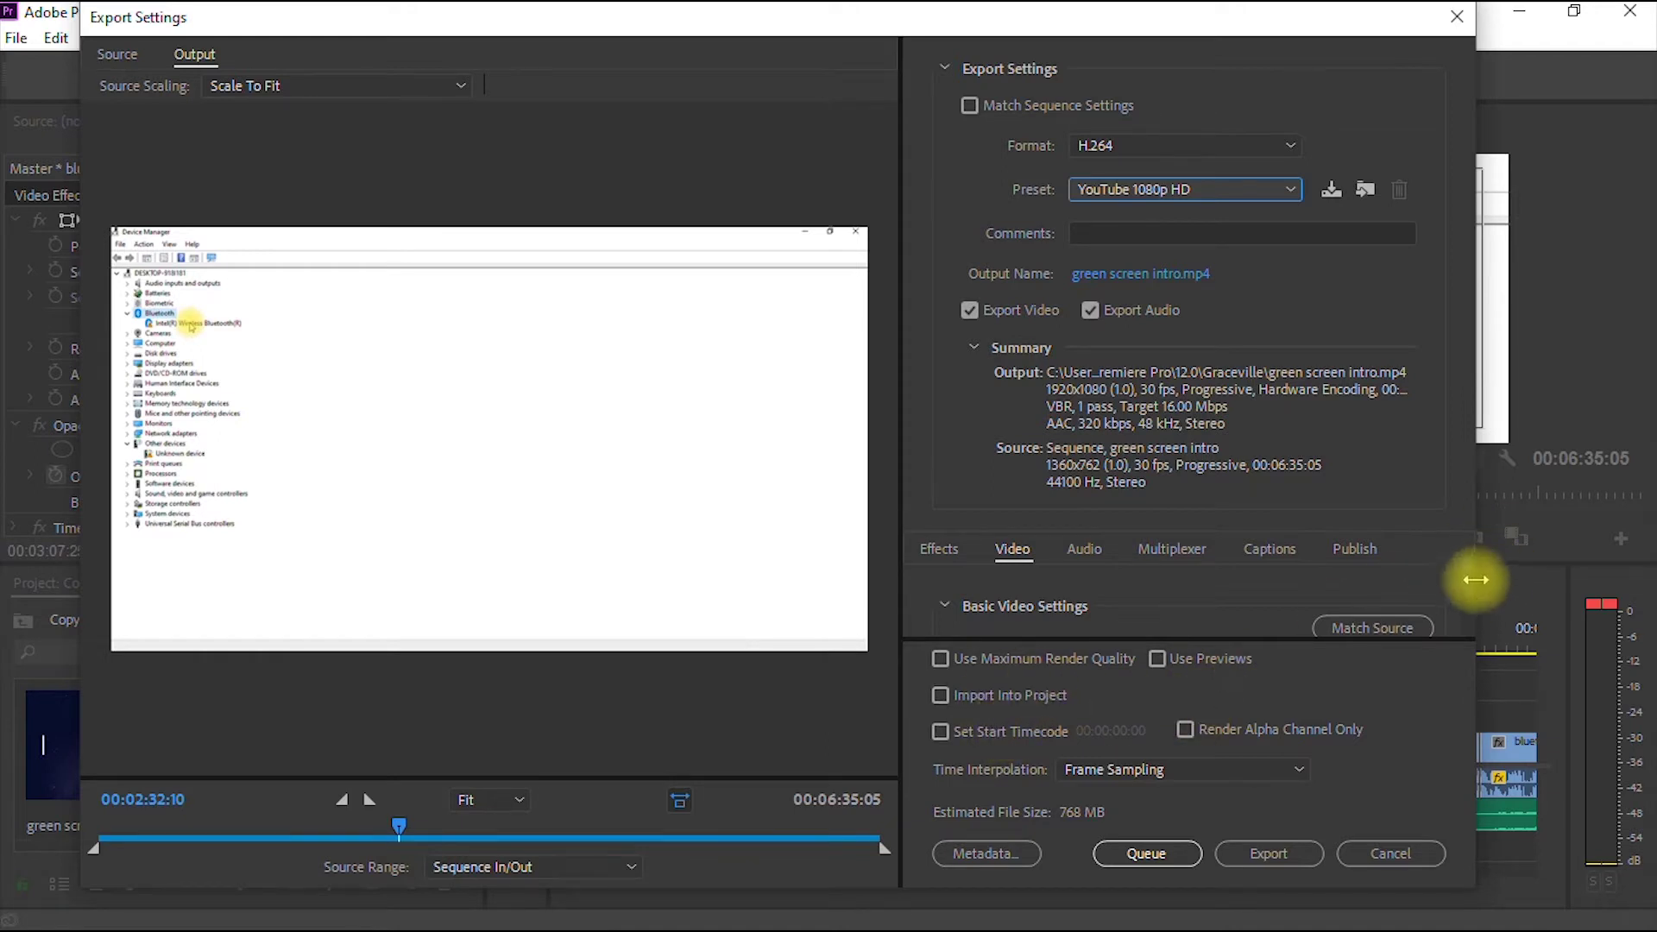
left_click_drag(1469, 573, 1462, 609)
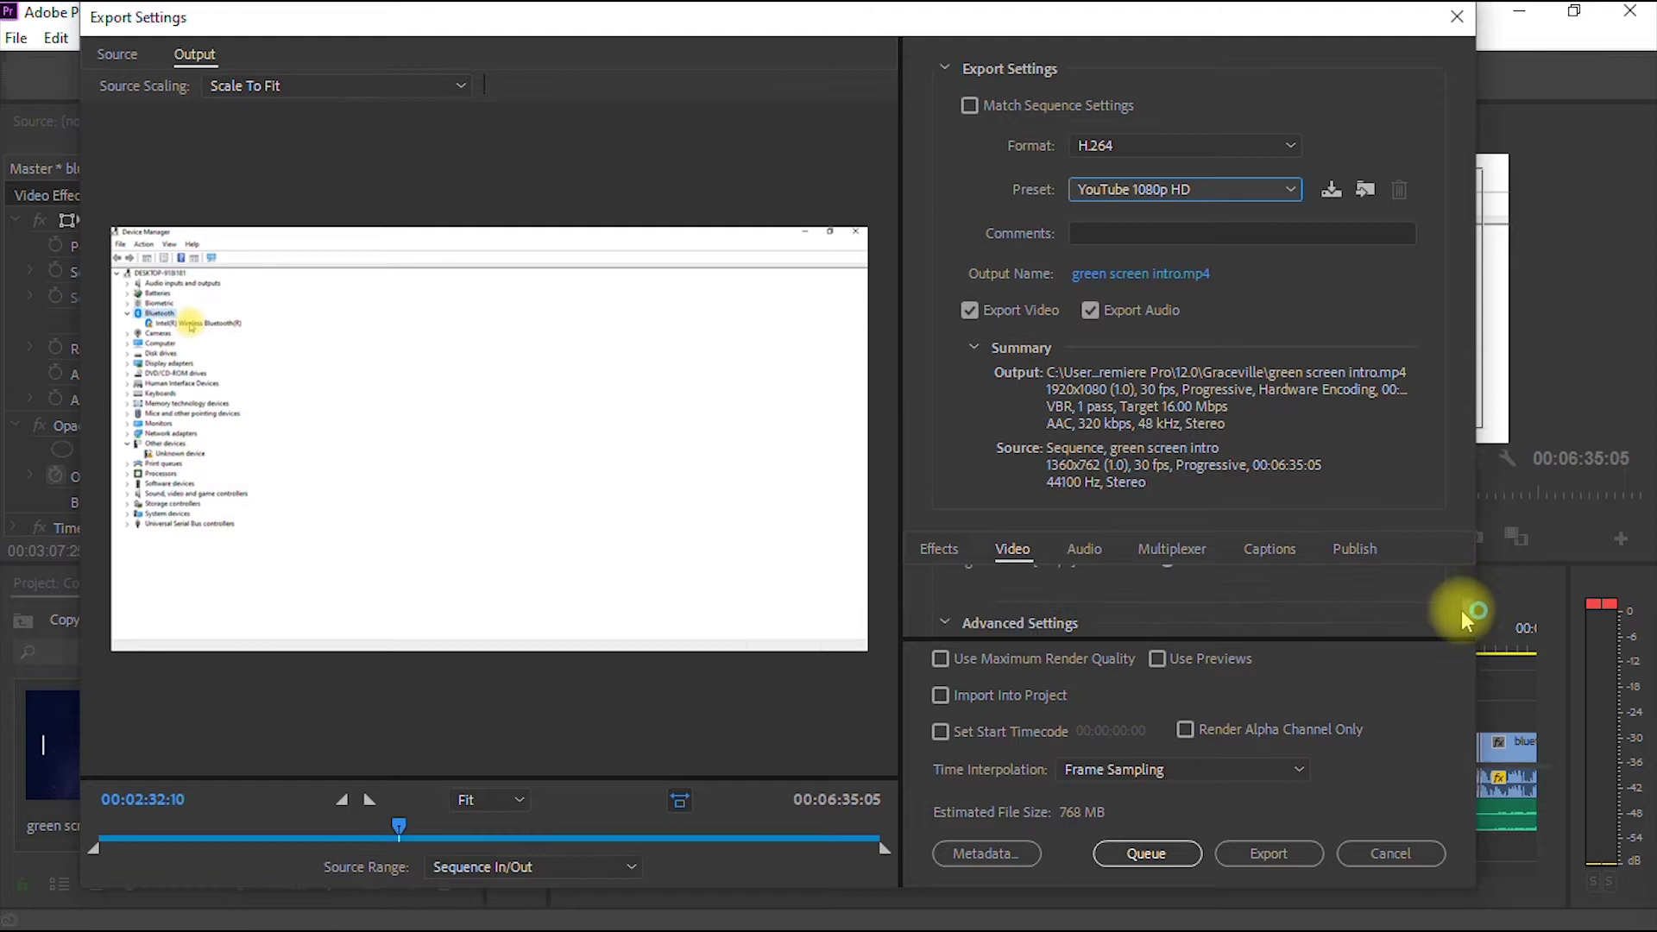
left_click(1274, 856)
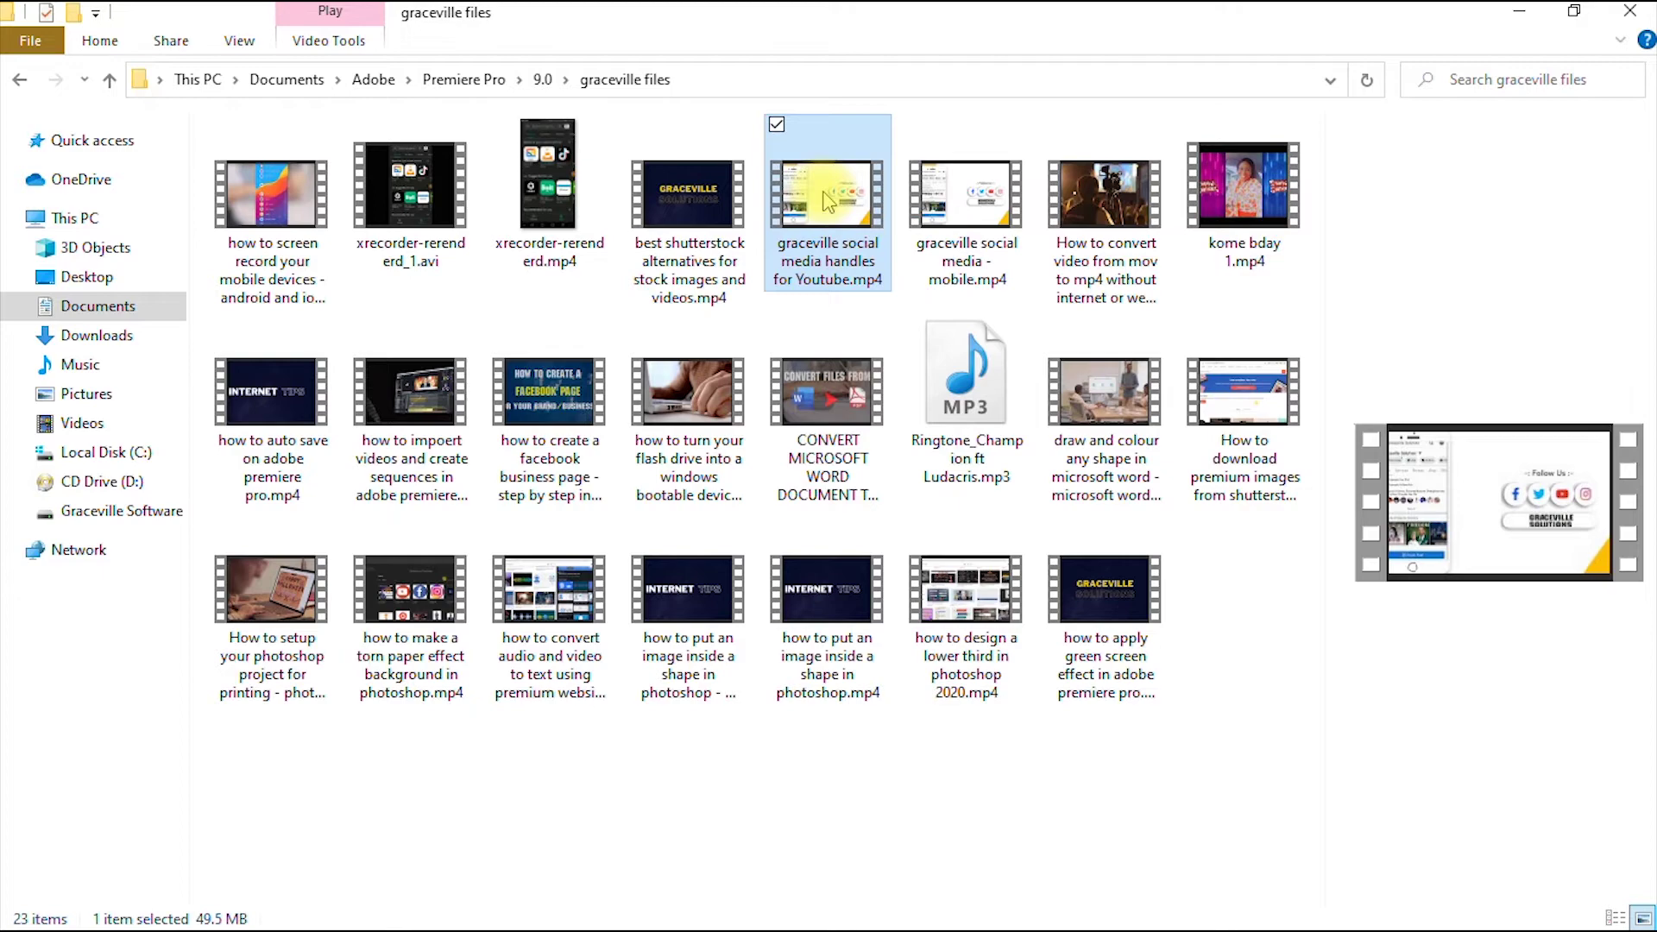
Step: Check the exported MP4's Details properties, confirming 1920×1080 at 30 frames/second
right_click(824, 193)
left_click(898, 770)
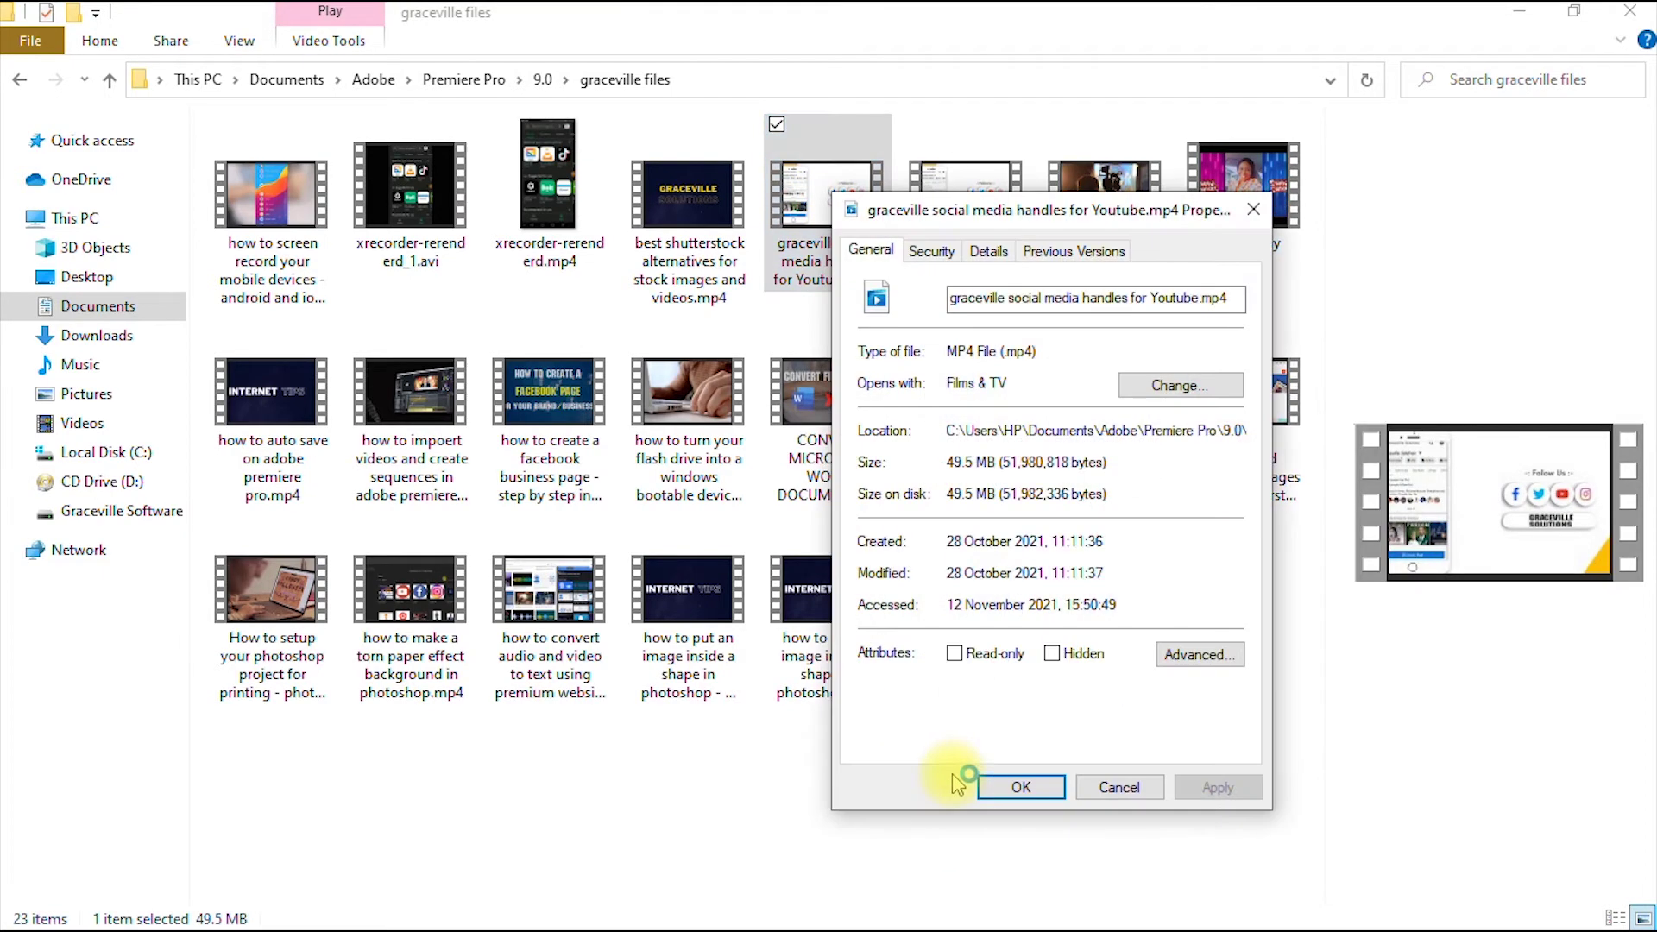
left_click(1119, 783)
right_click(836, 195)
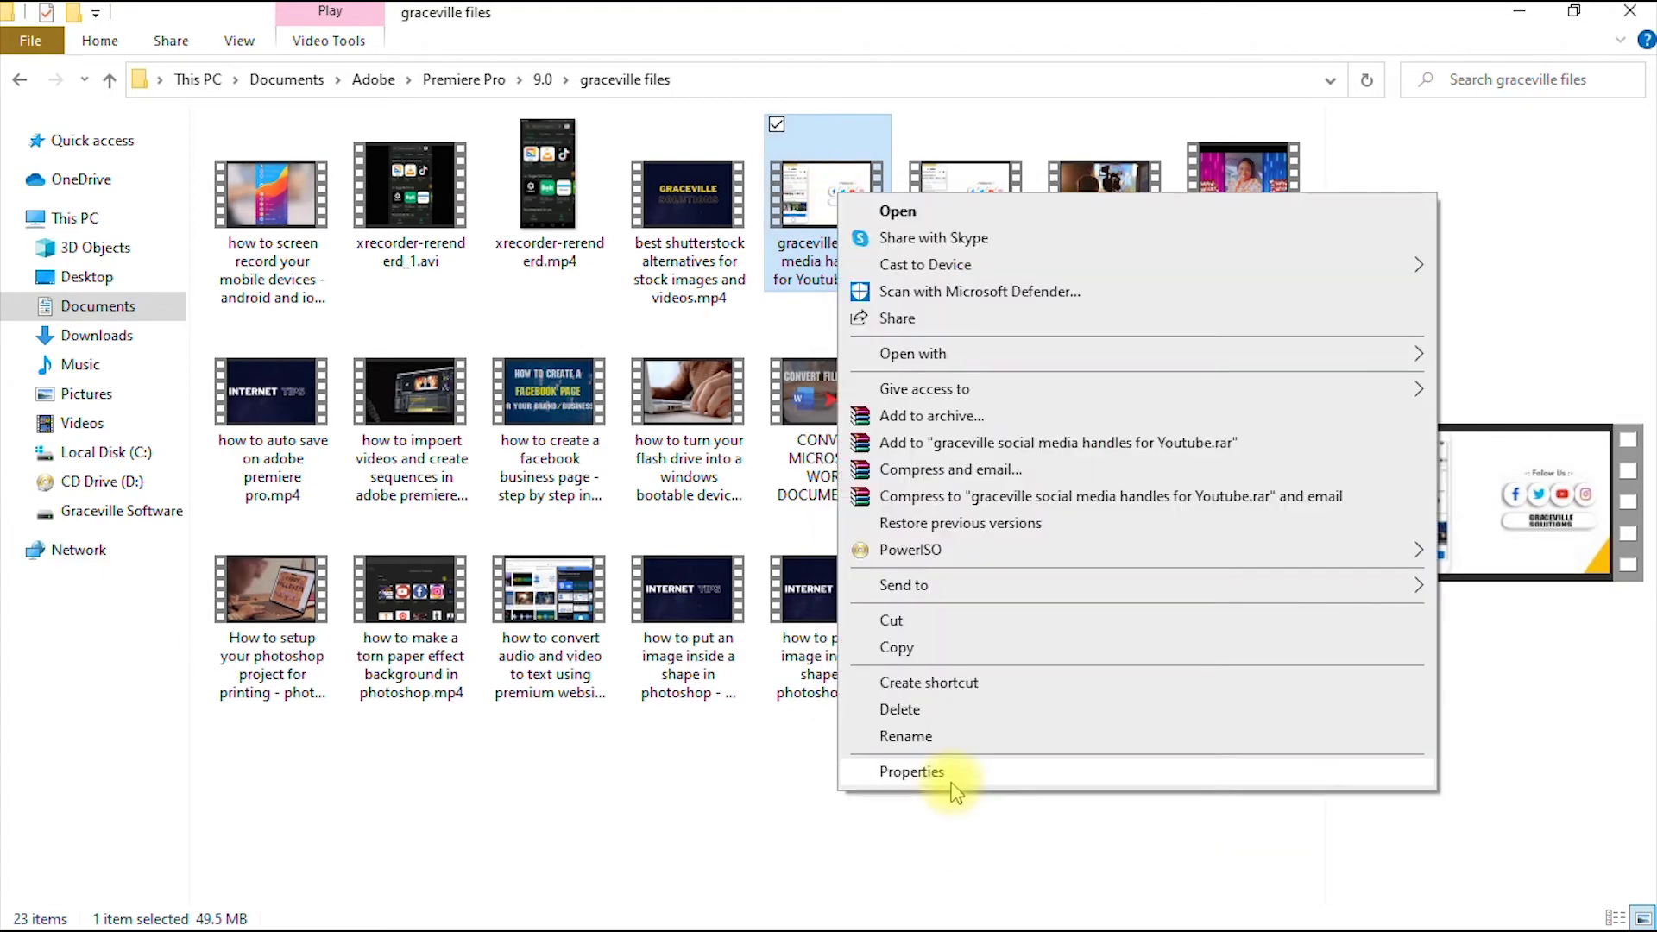
left_click(952, 776)
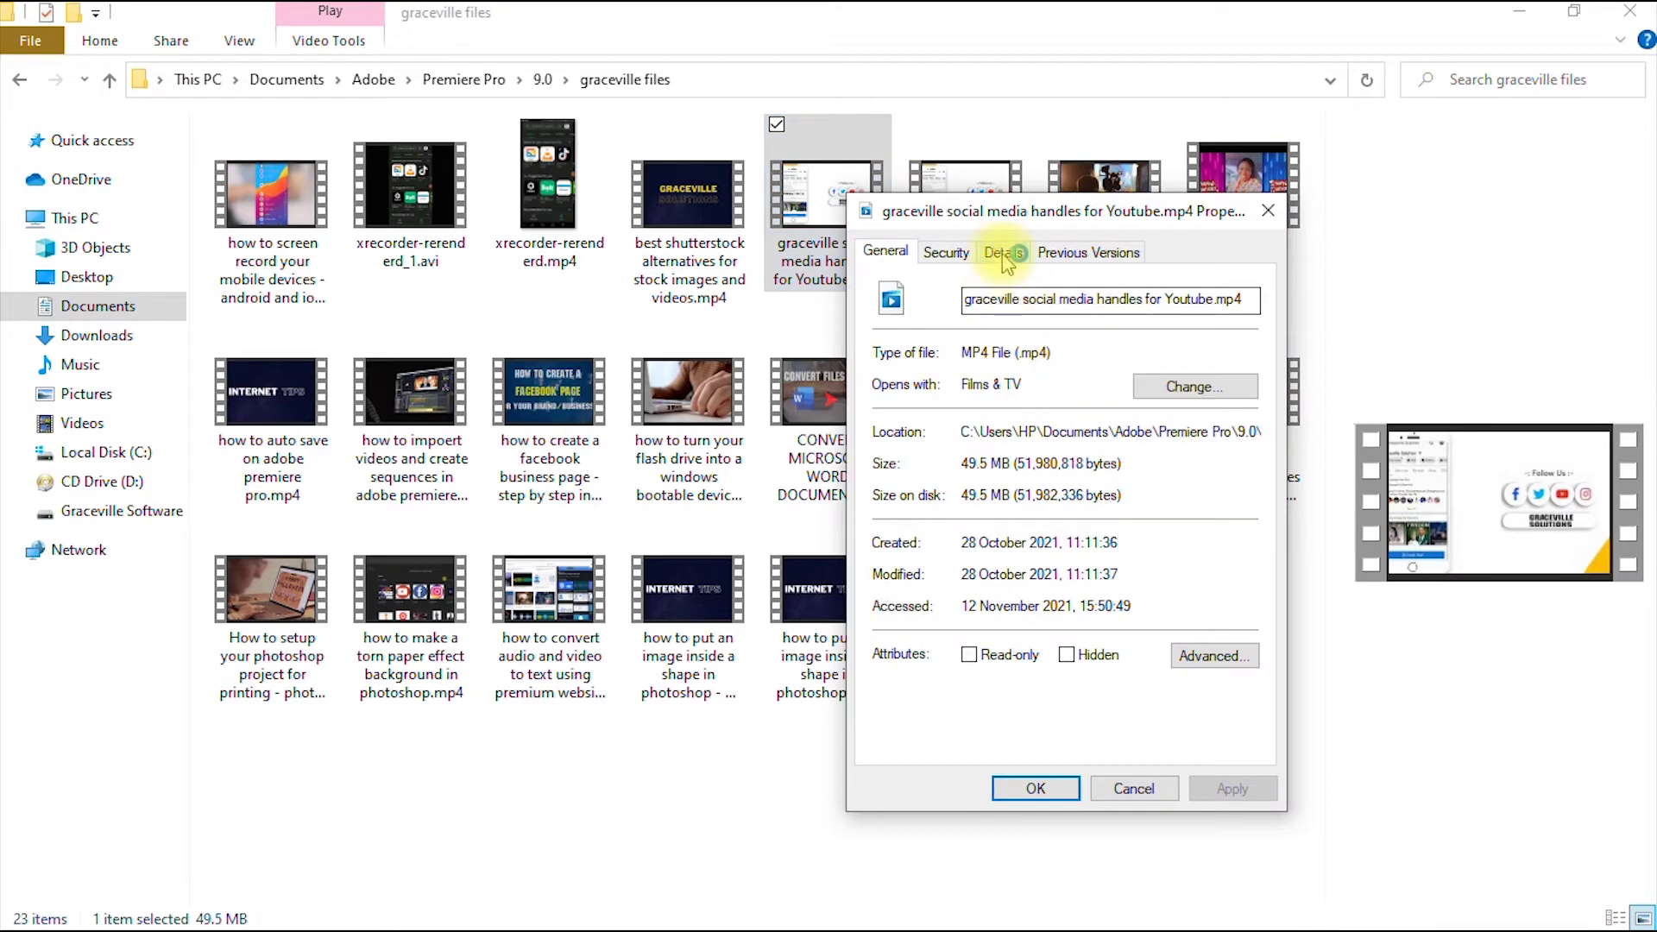
left_click(1004, 252)
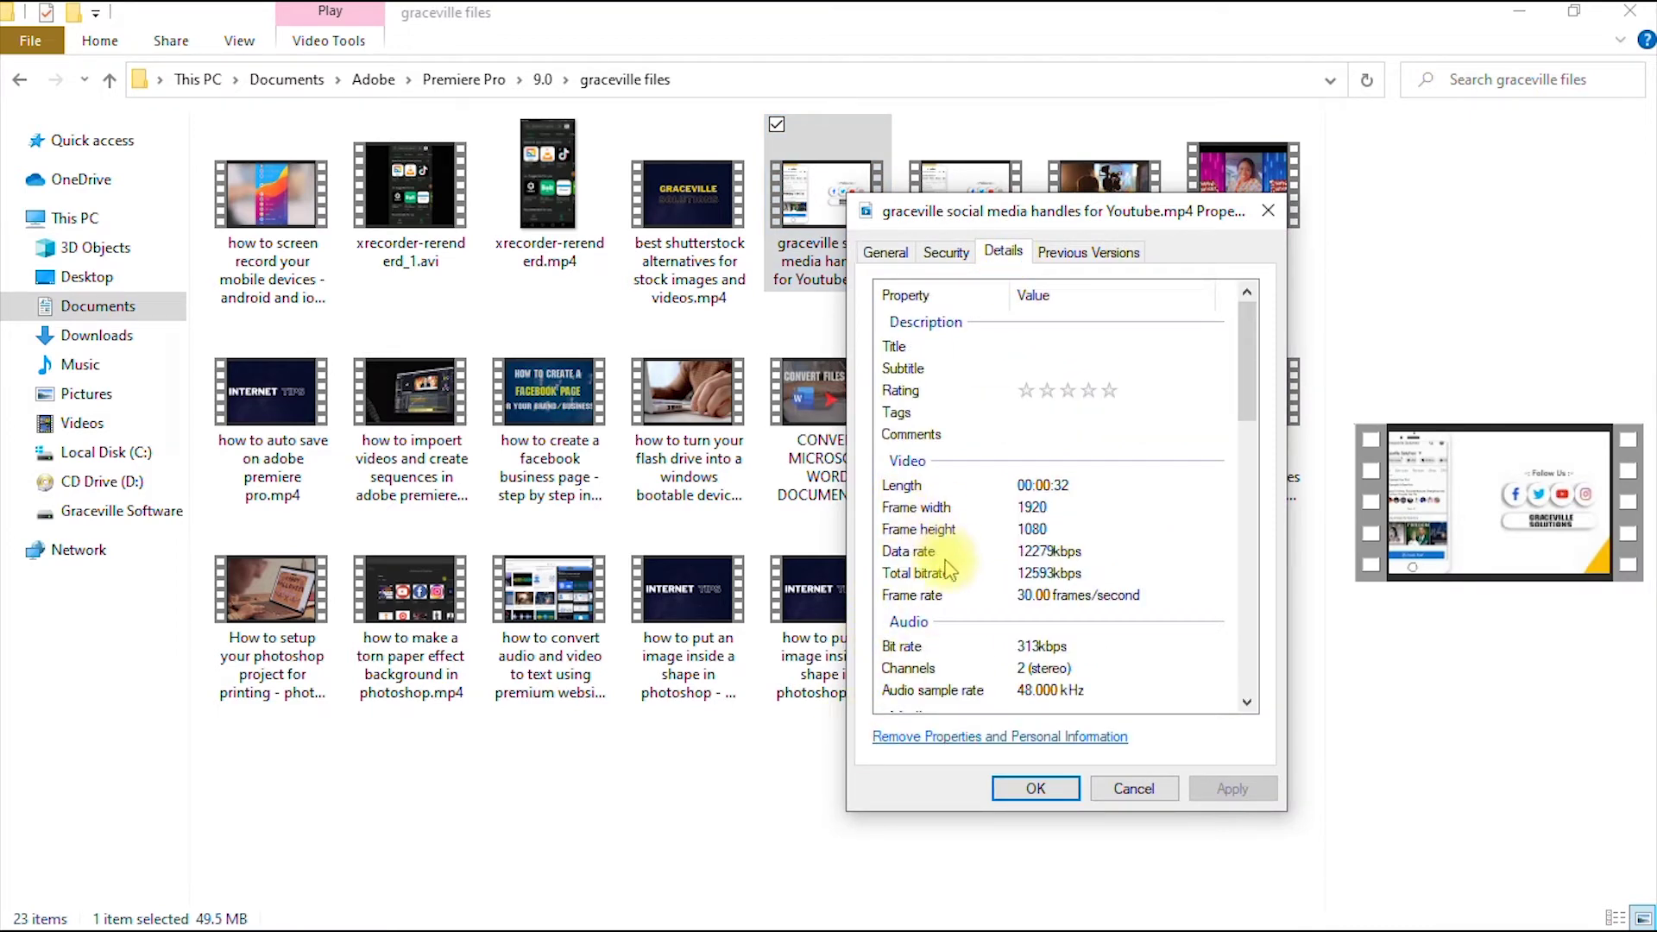
left_click(1040, 509)
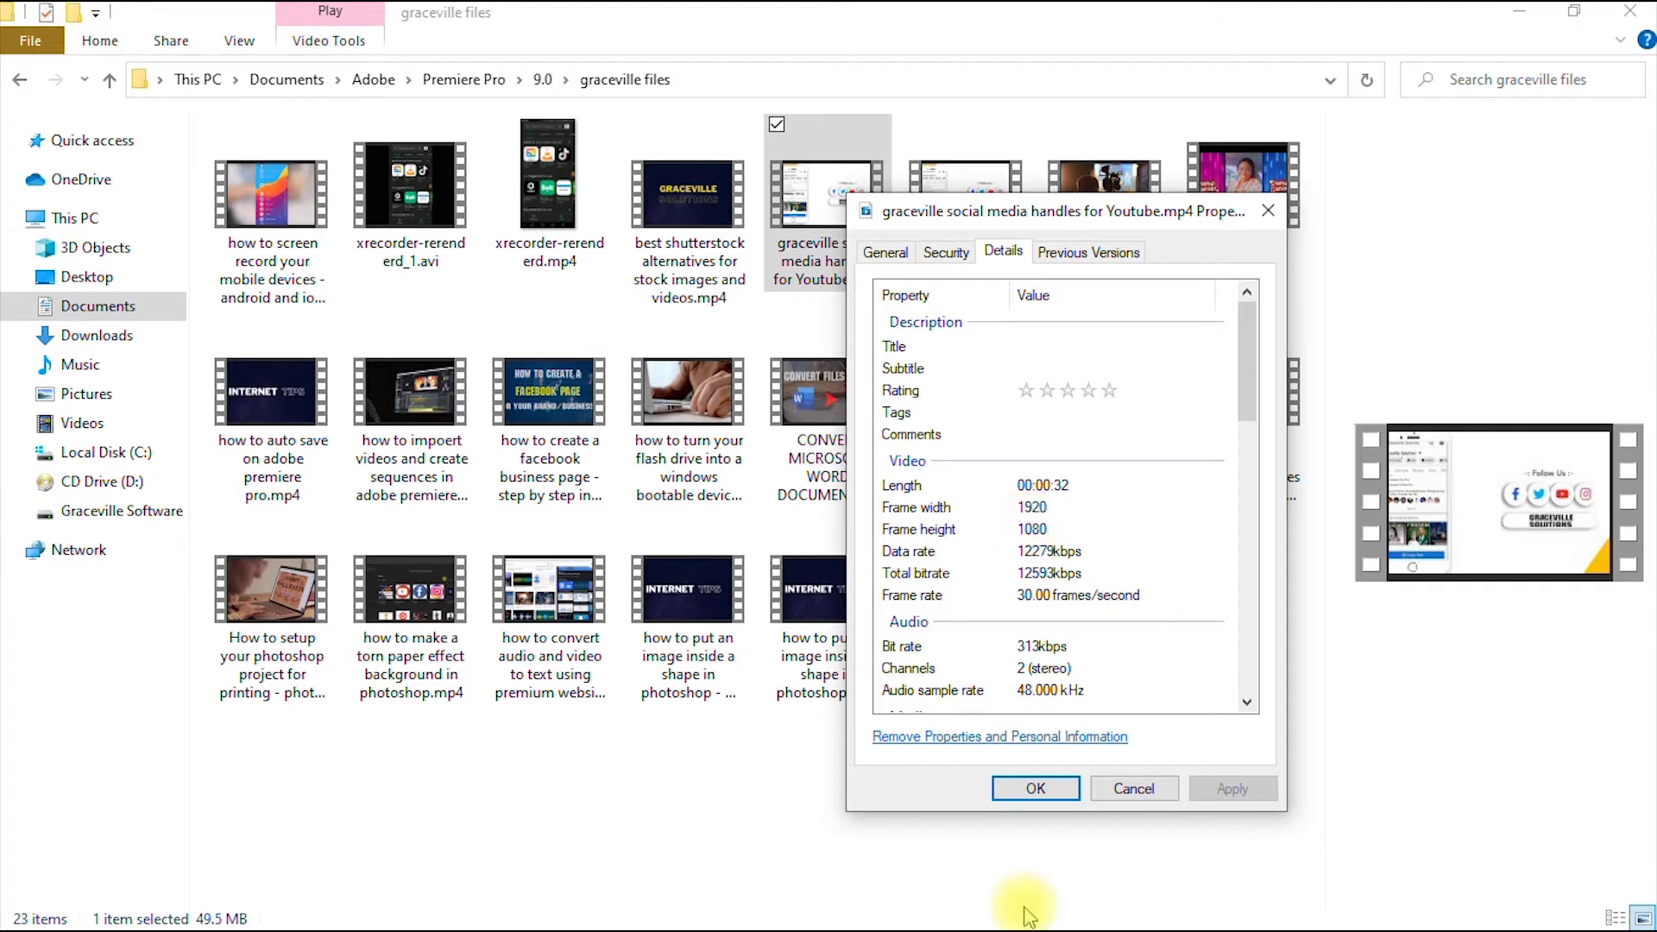
left_click(1035, 788)
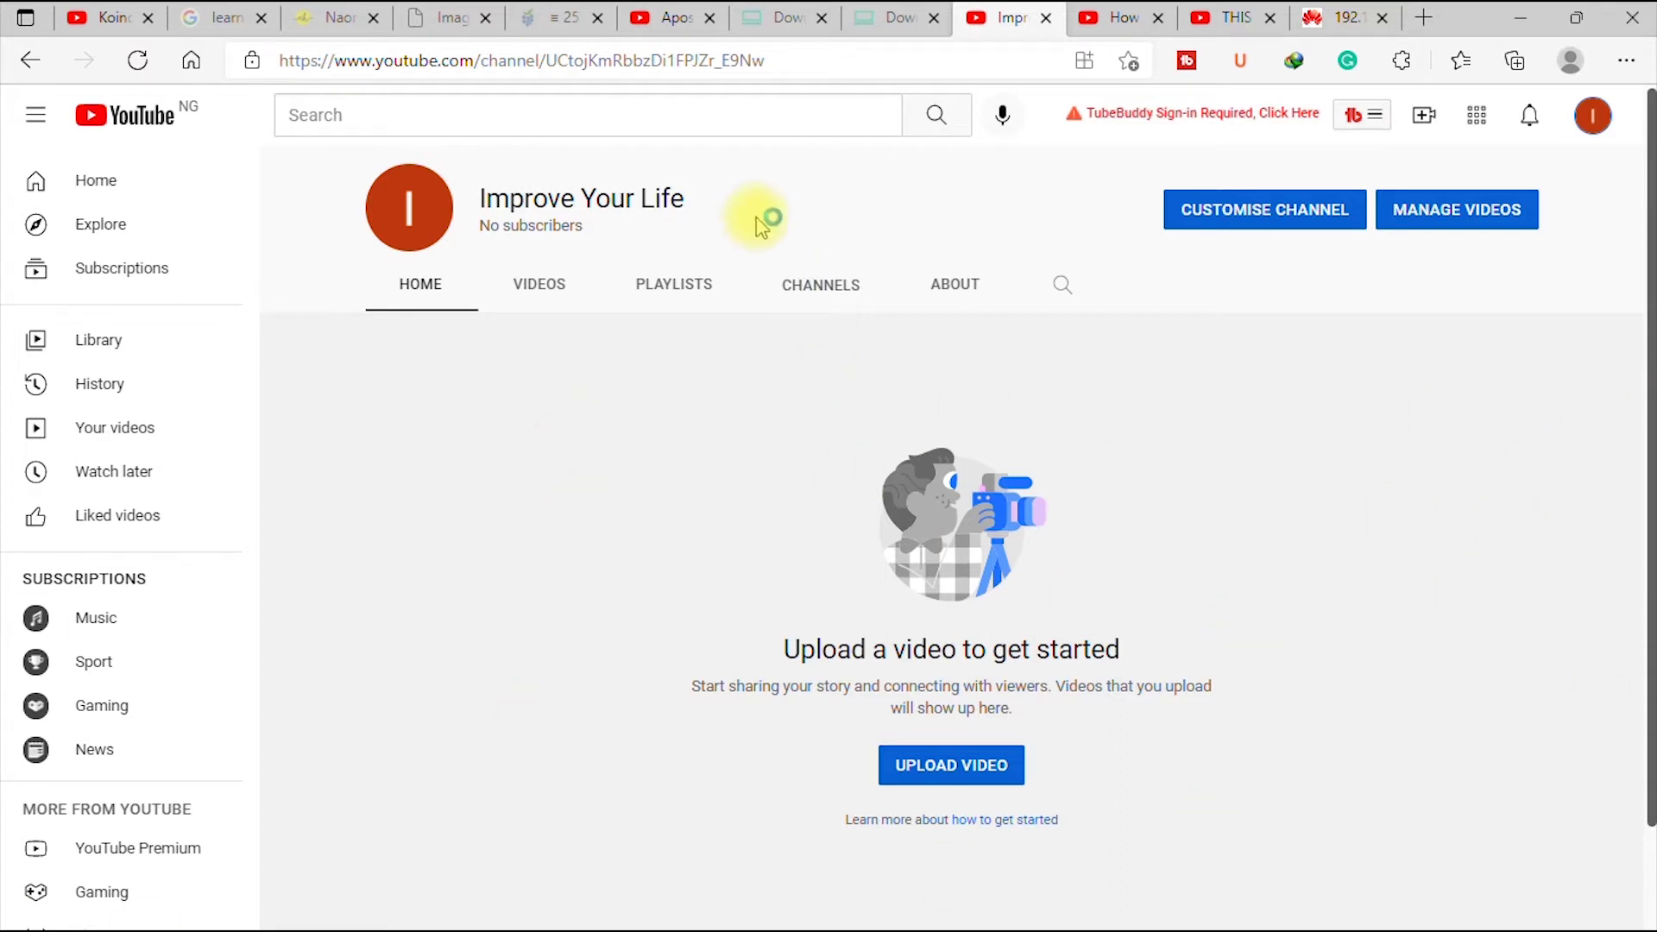
Step: From the YouTube home page, choose Create > Upload video to begin a new upload
left_click(135, 118)
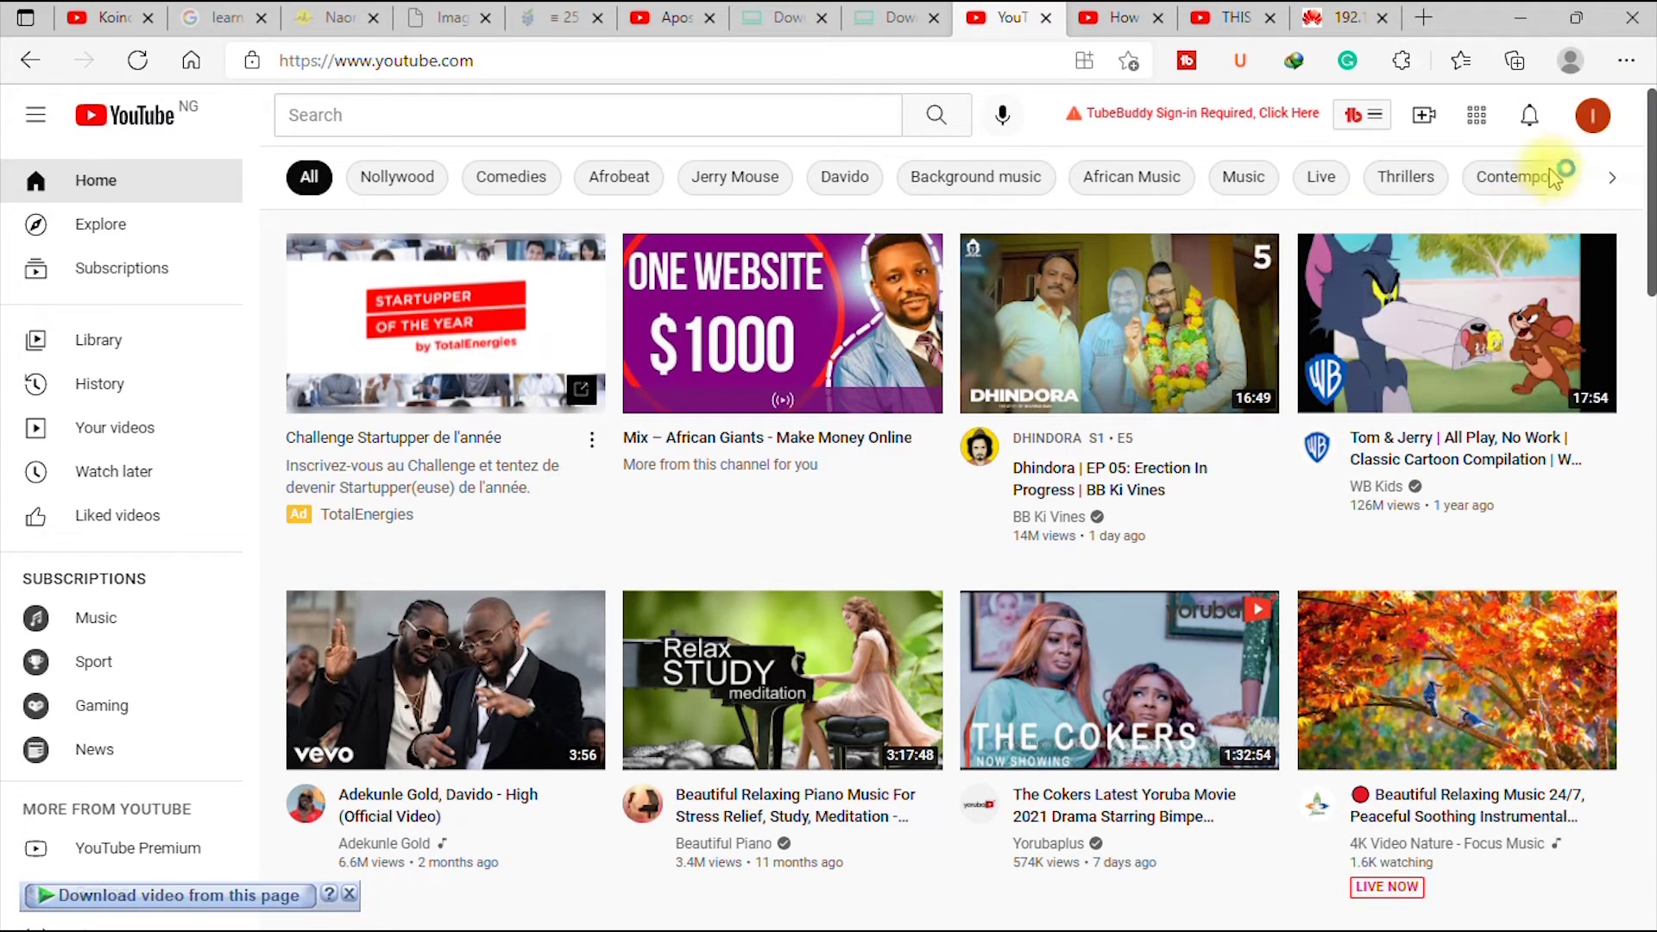
left_click(1593, 116)
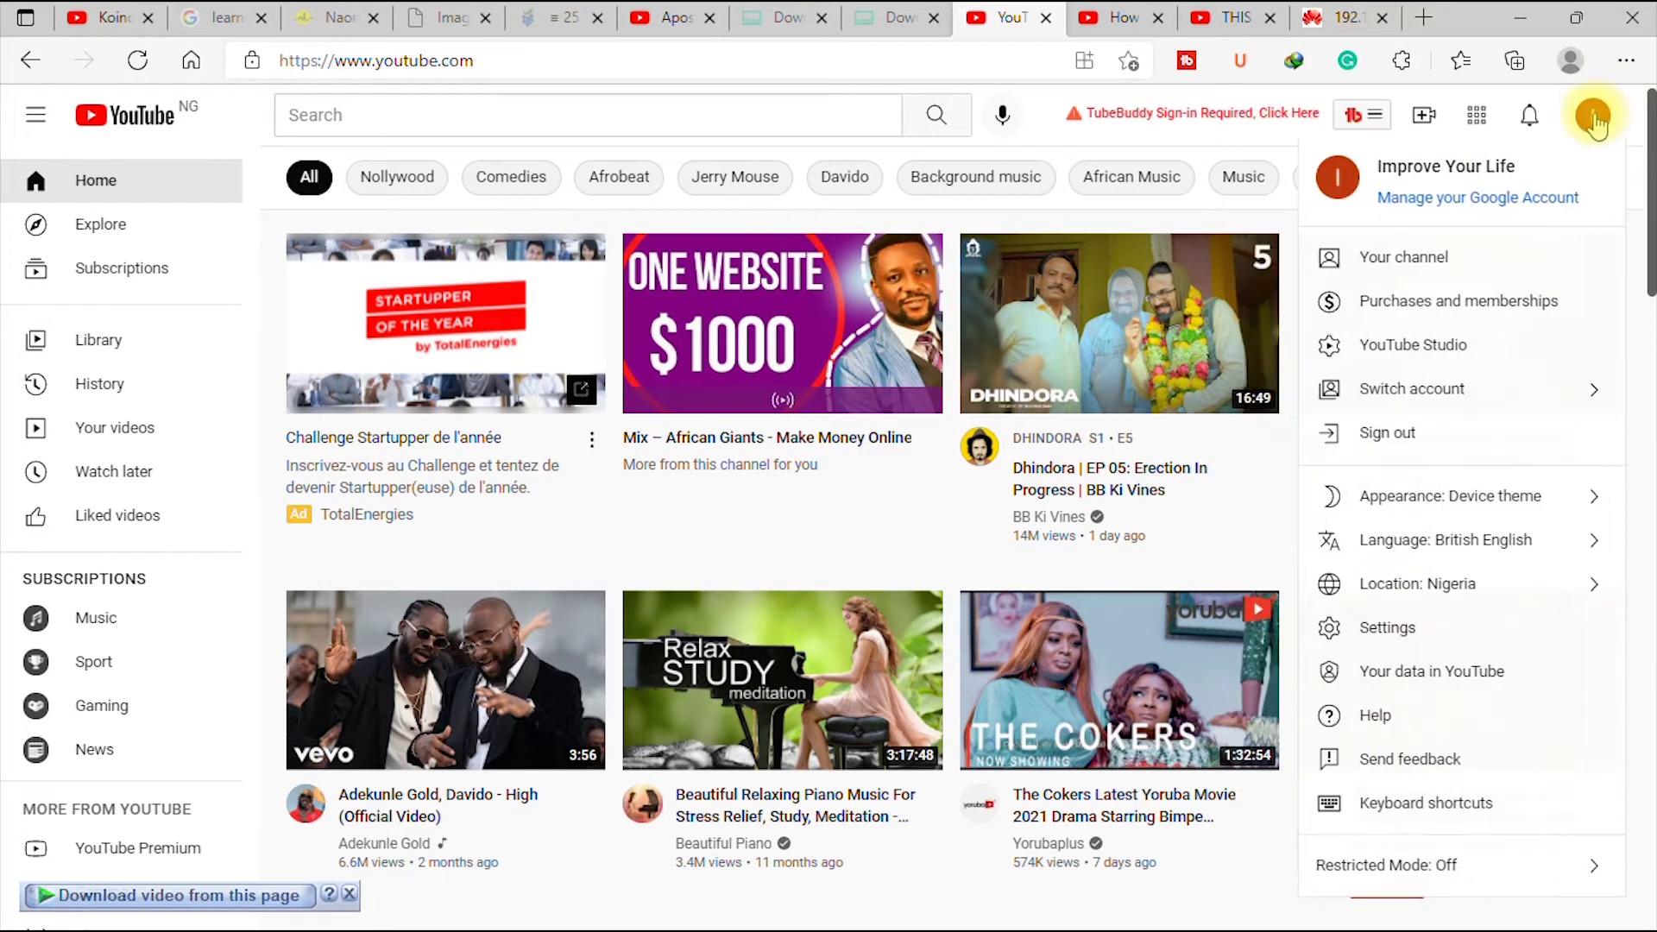
left_click(1409, 254)
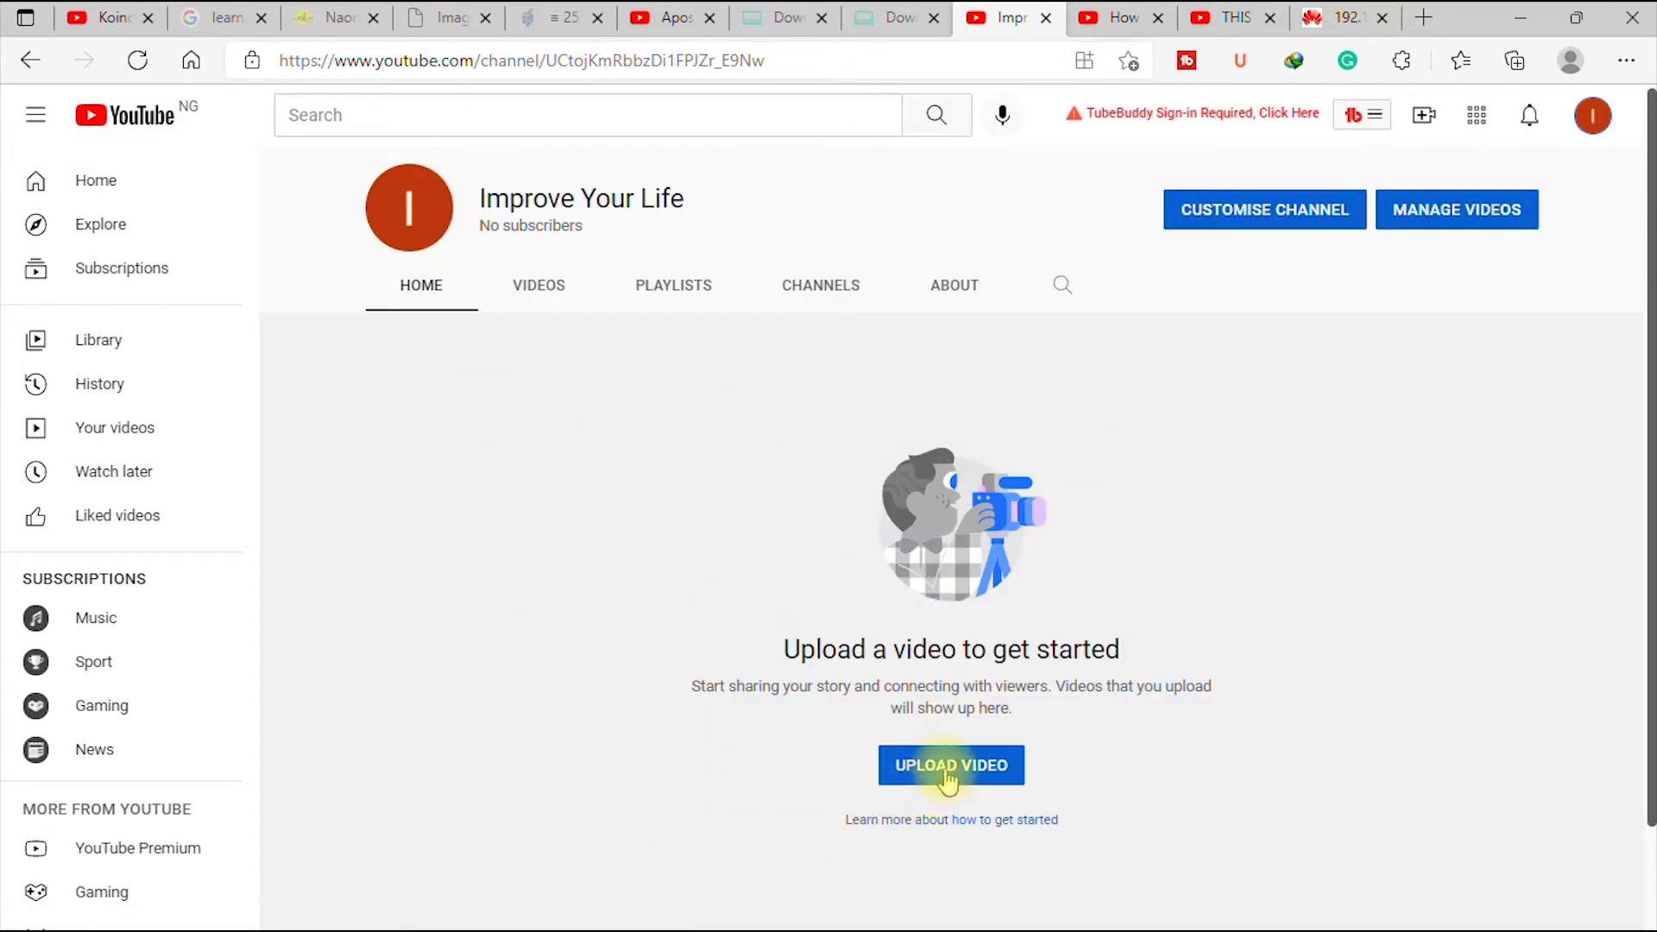
left_click(140, 127)
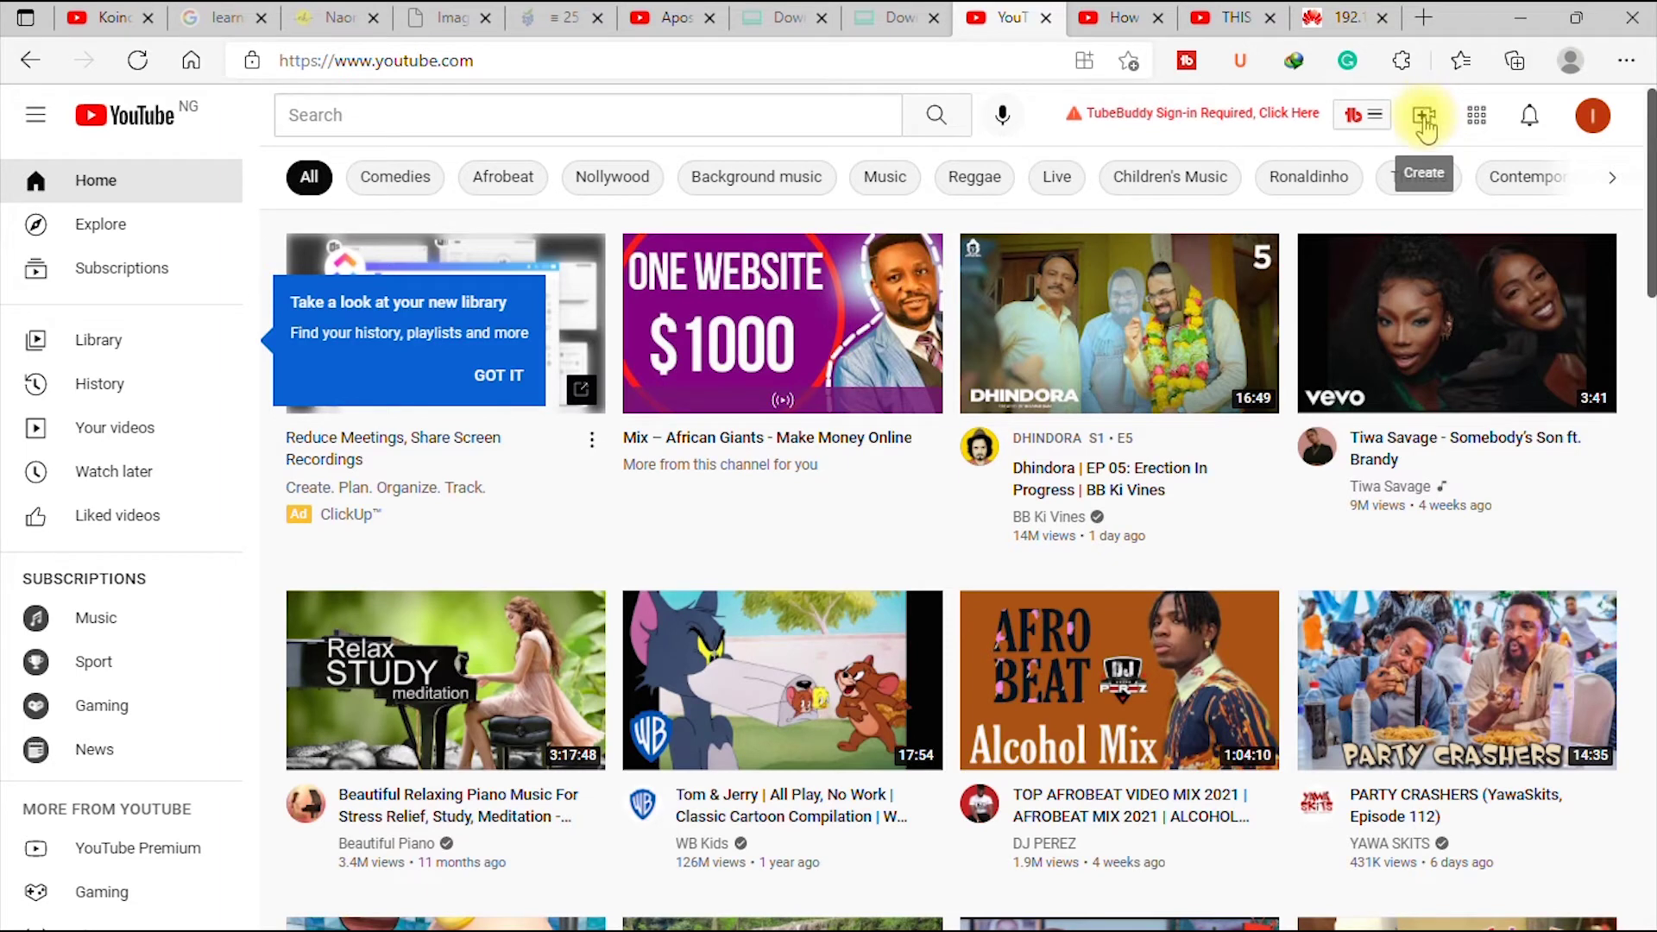
left_click(1424, 121)
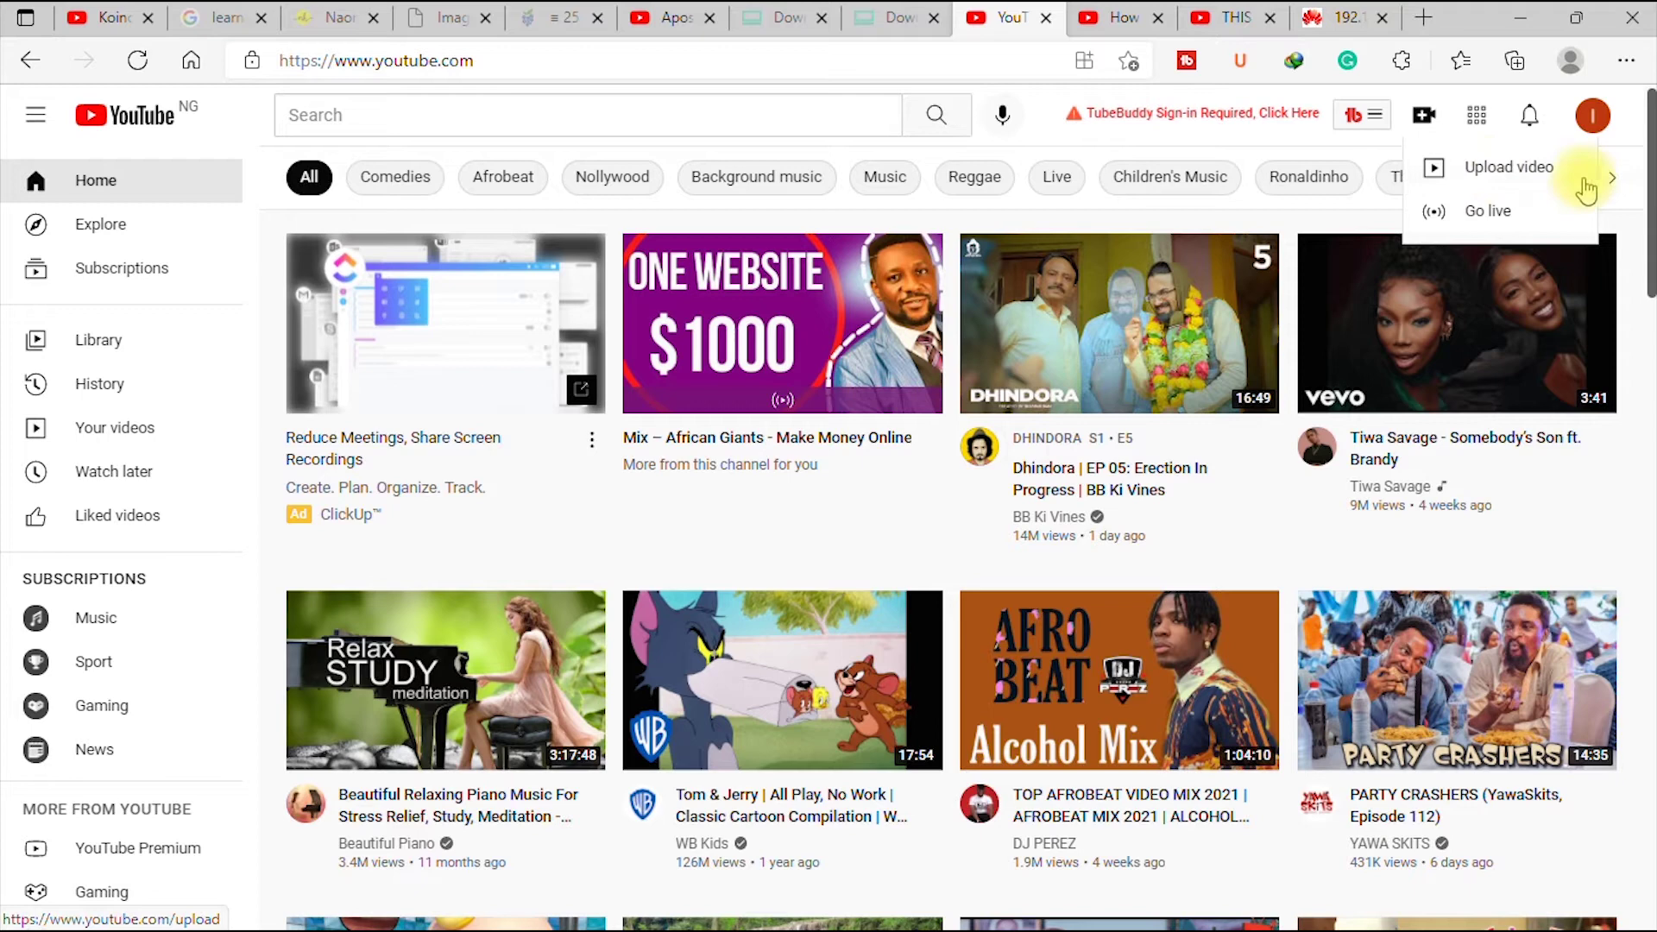
left_click(1507, 170)
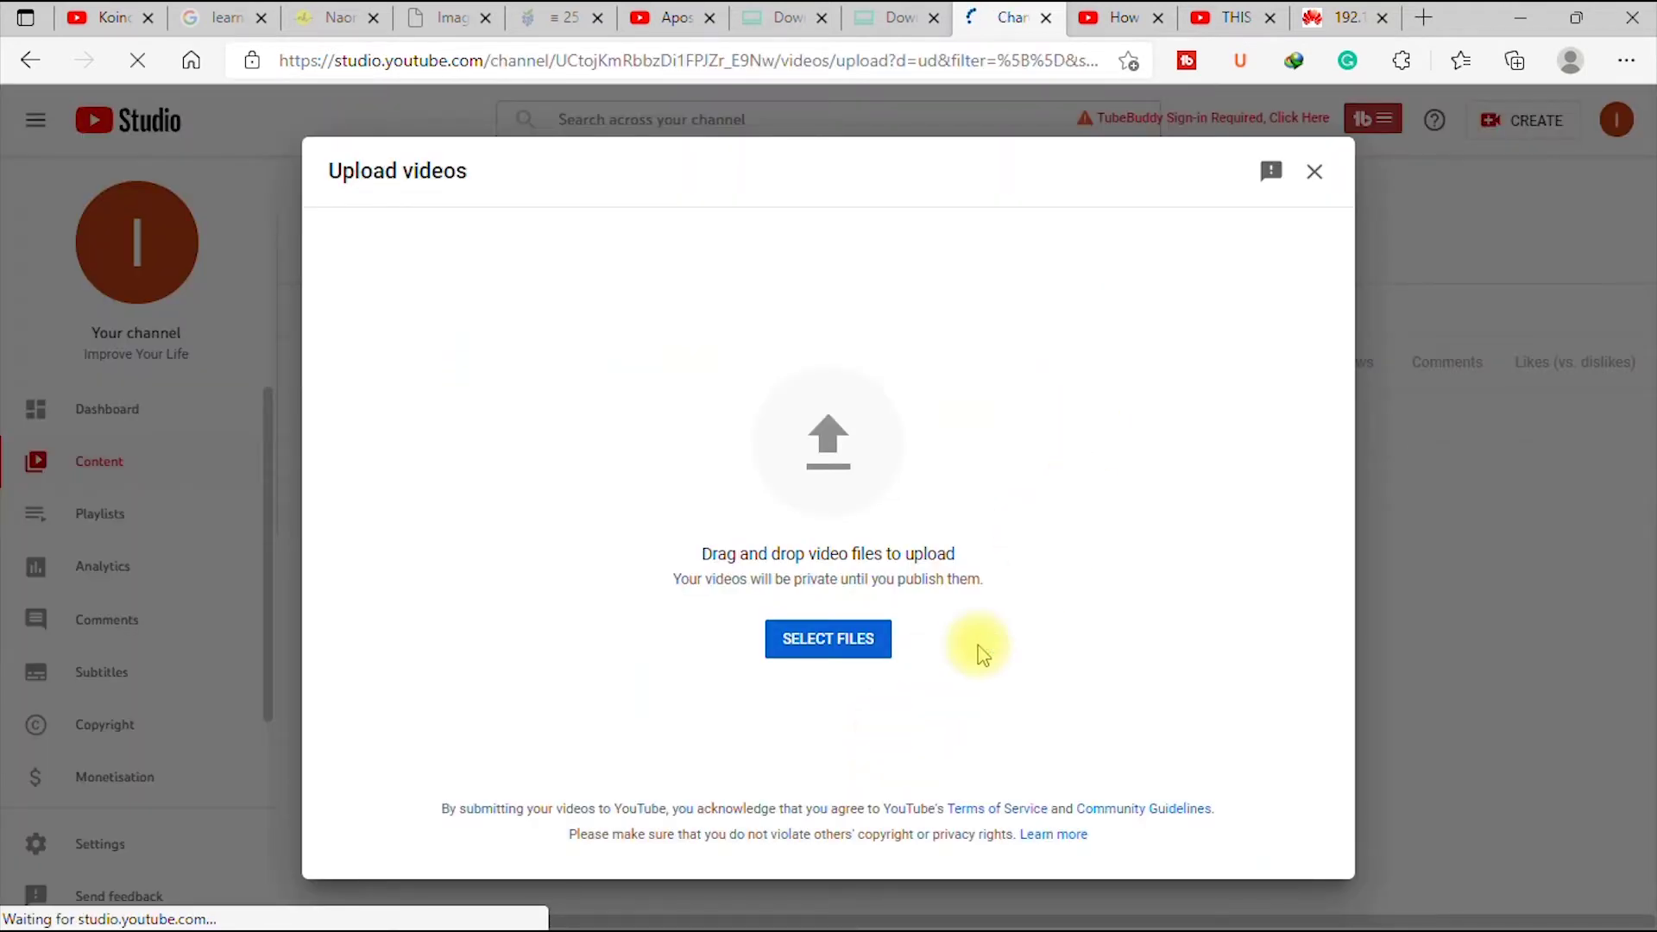
Step: Upload graceville social media handles for Youtube.mp4 from Documents\Adobe\Premiere Pro\9.0\graceville files
left_click(833, 649)
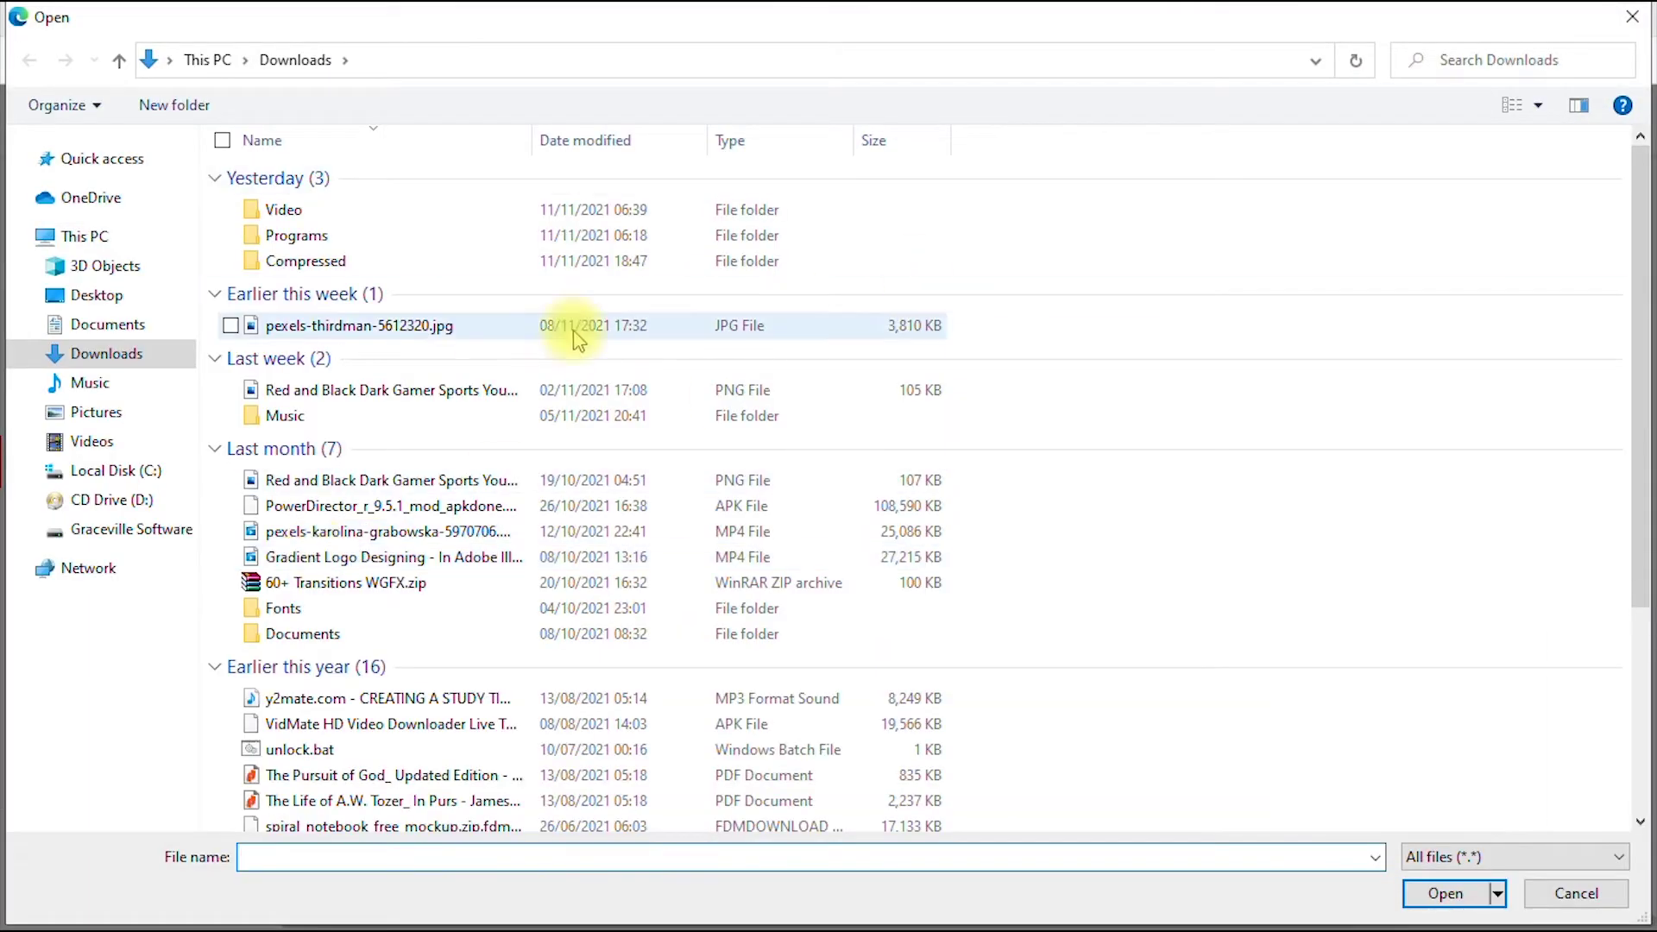
left_click(110, 327)
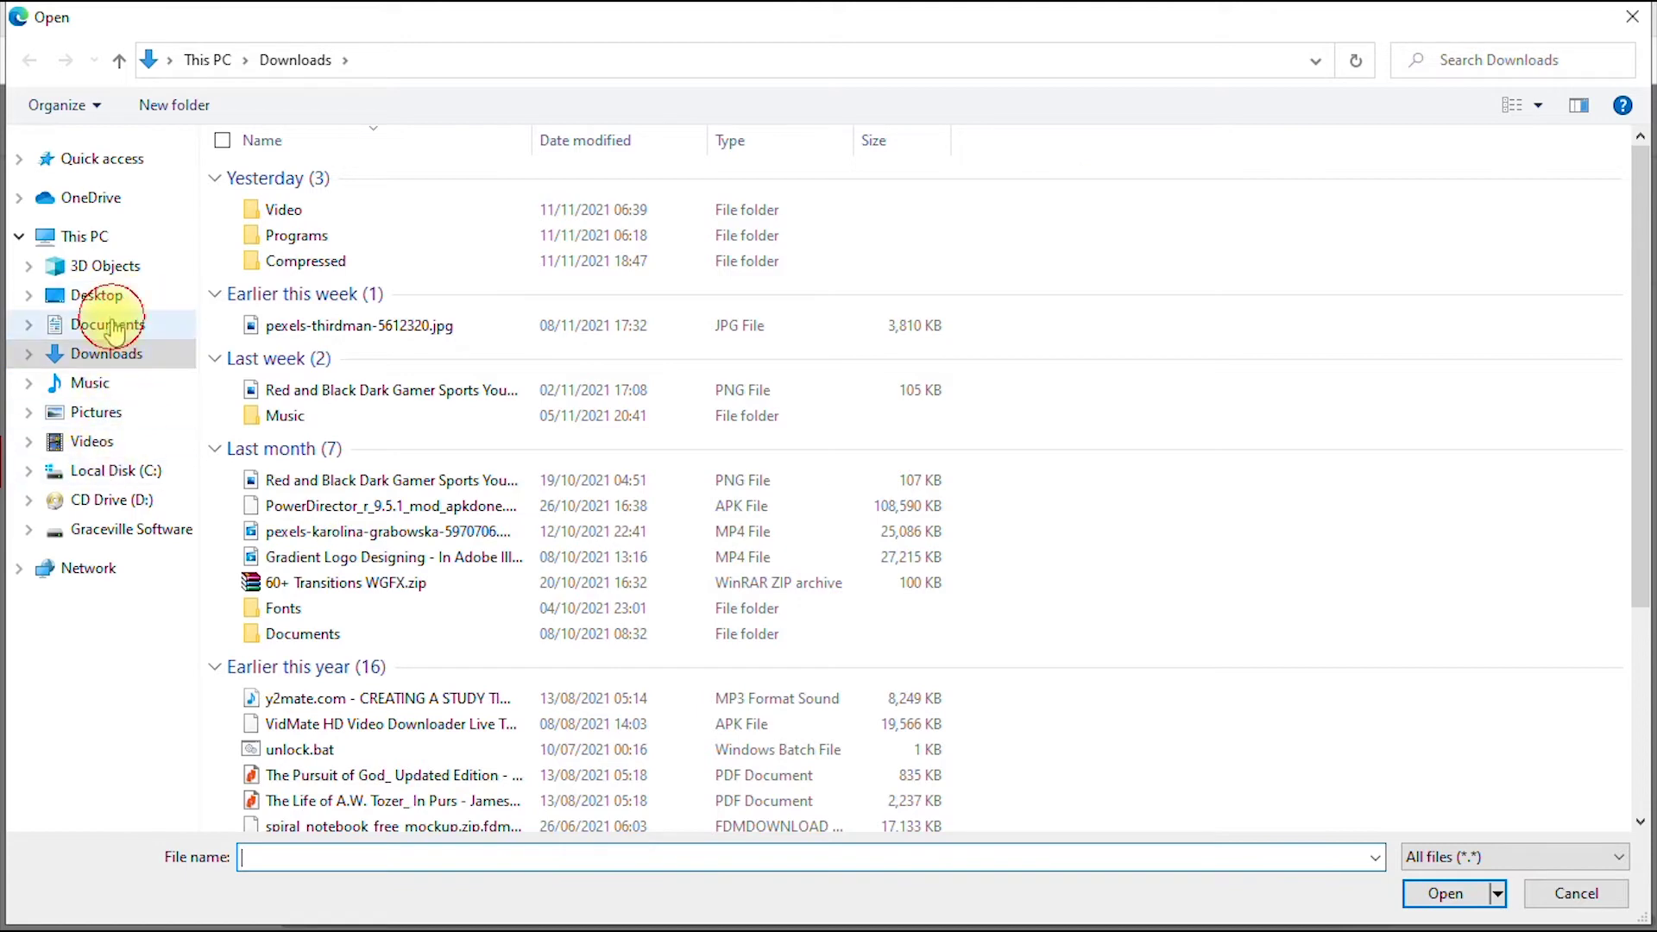
left_click(319, 231)
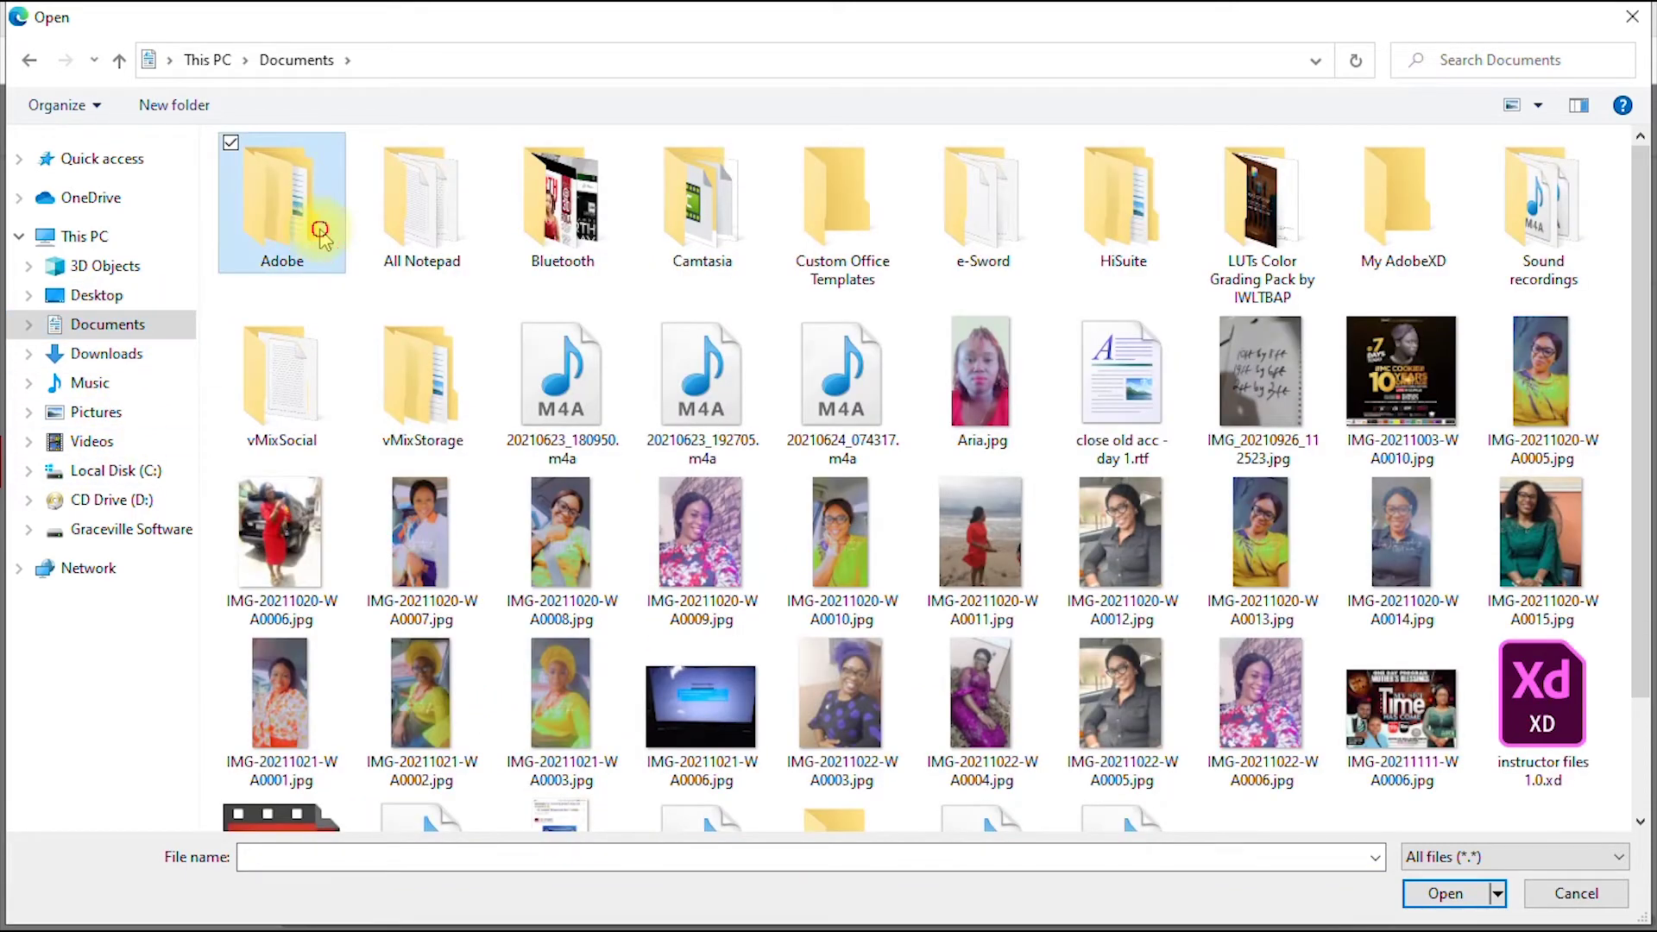
double_click(319, 231)
double_click(325, 255)
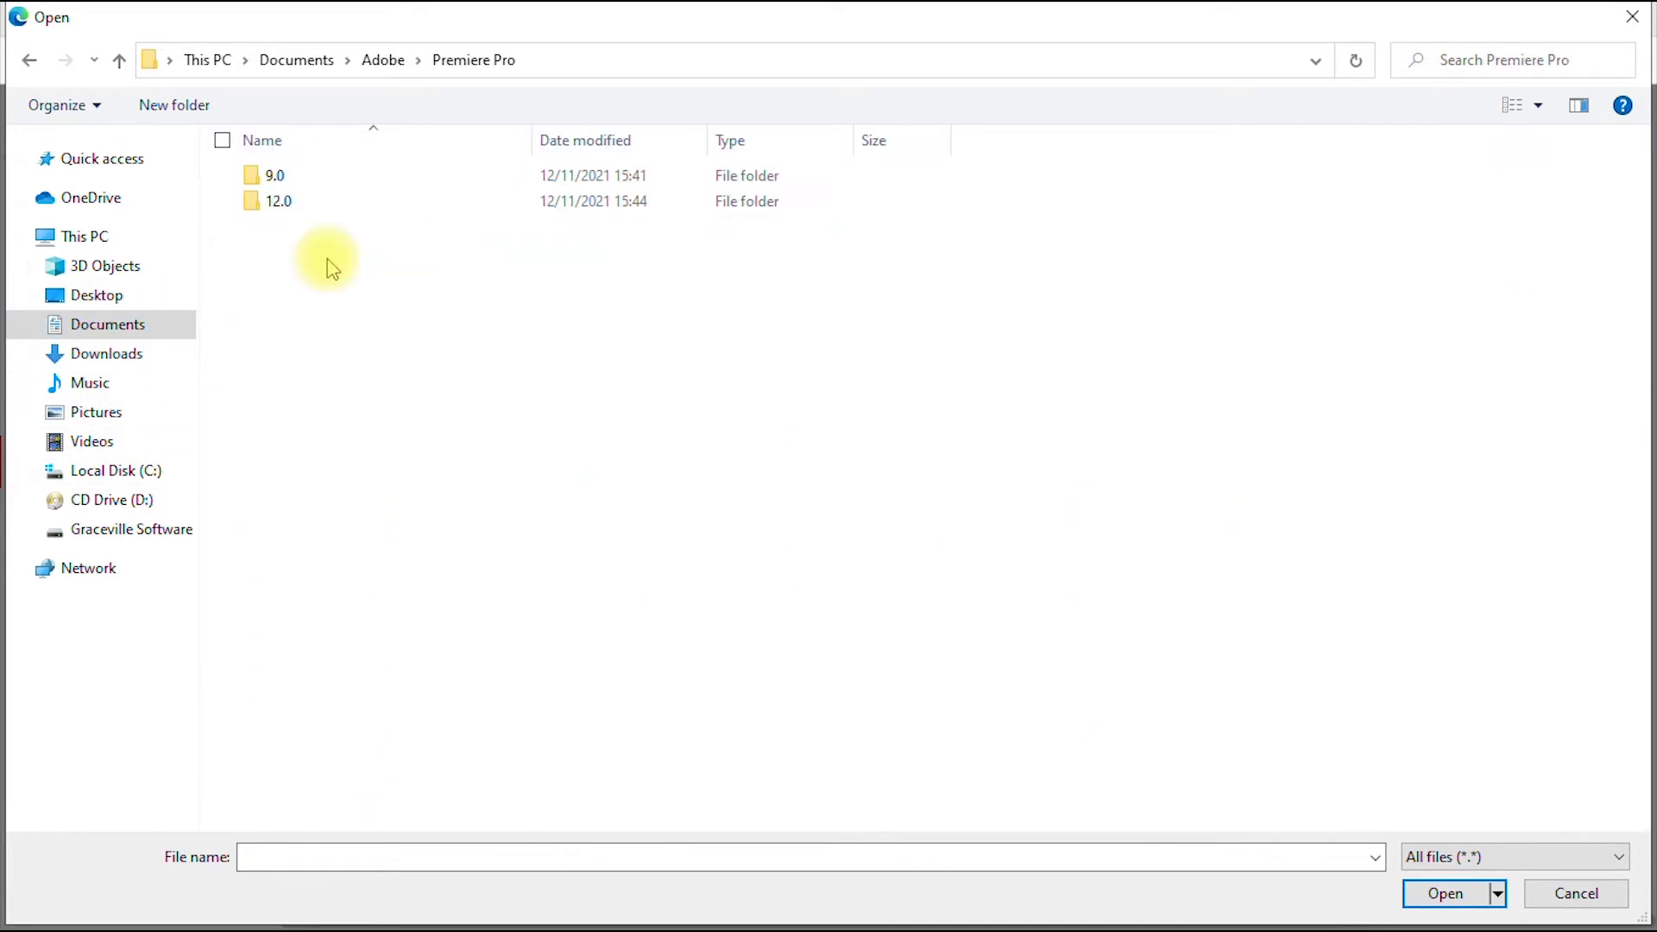
double_click(329, 182)
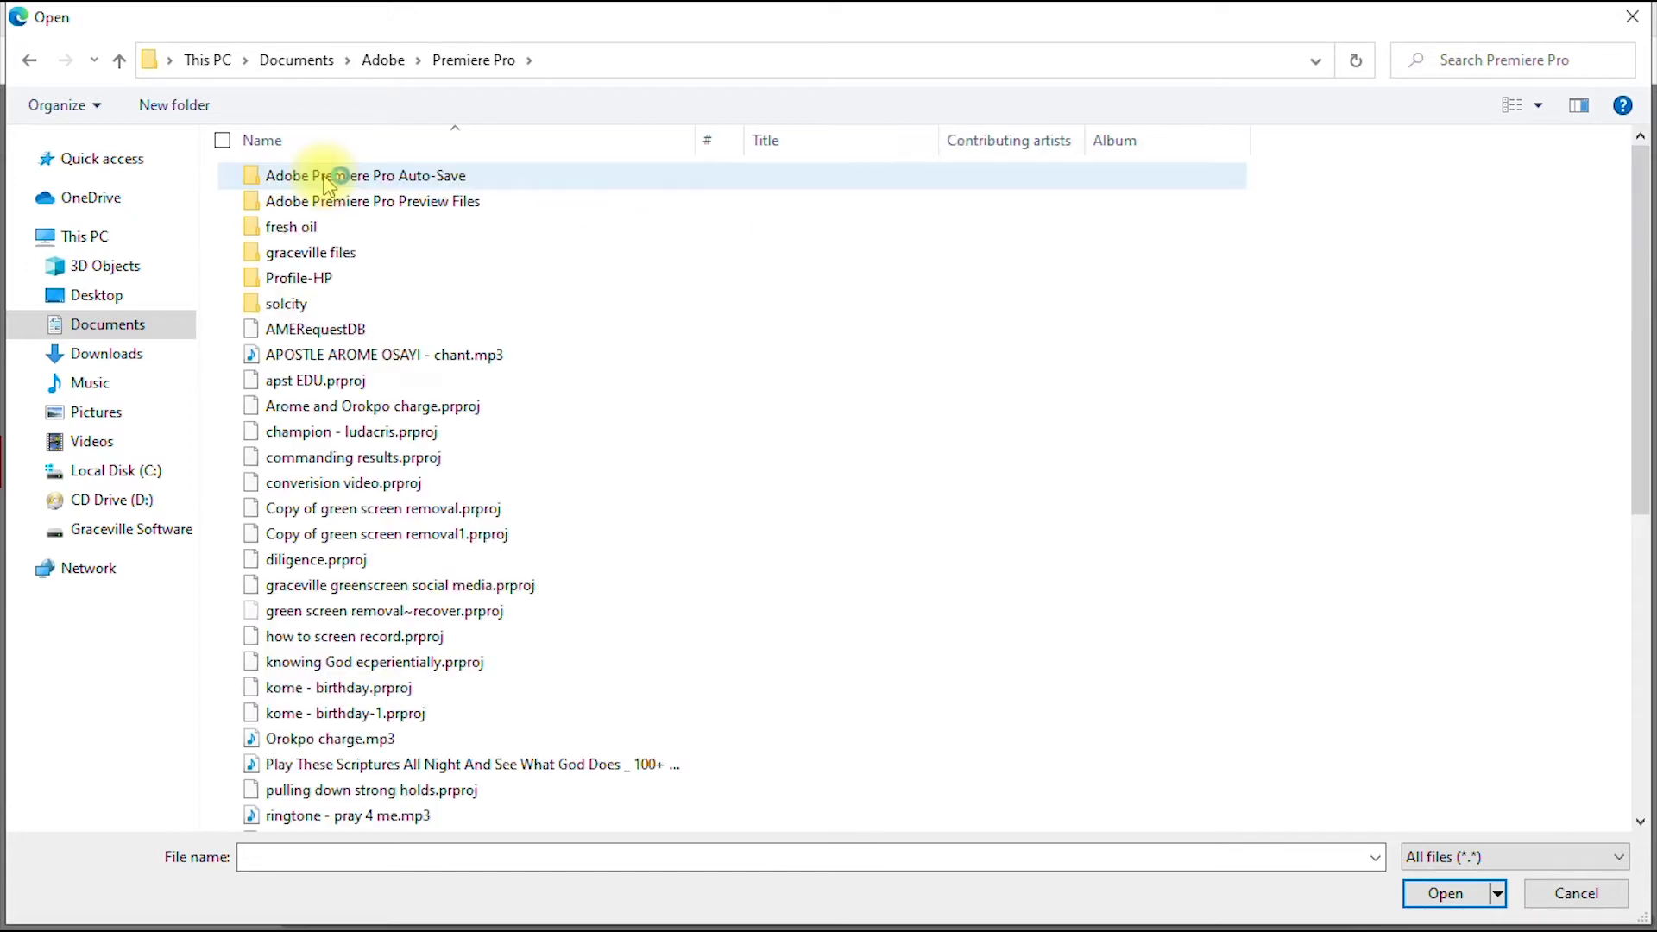
double_click(374, 255)
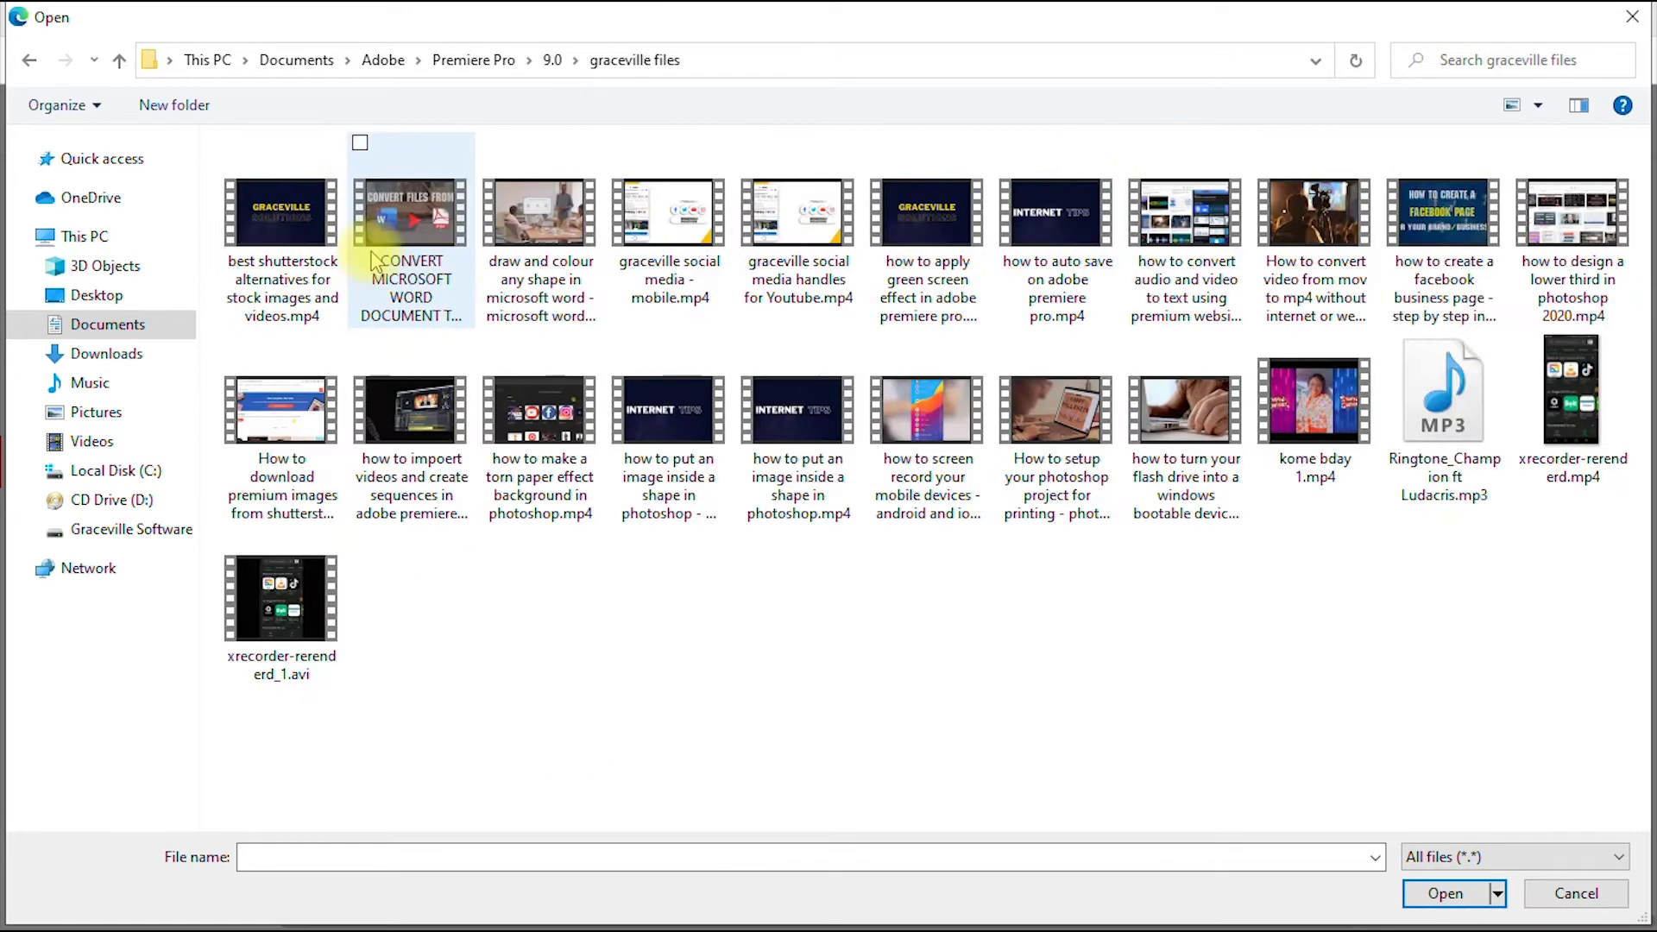
left_click(798, 240)
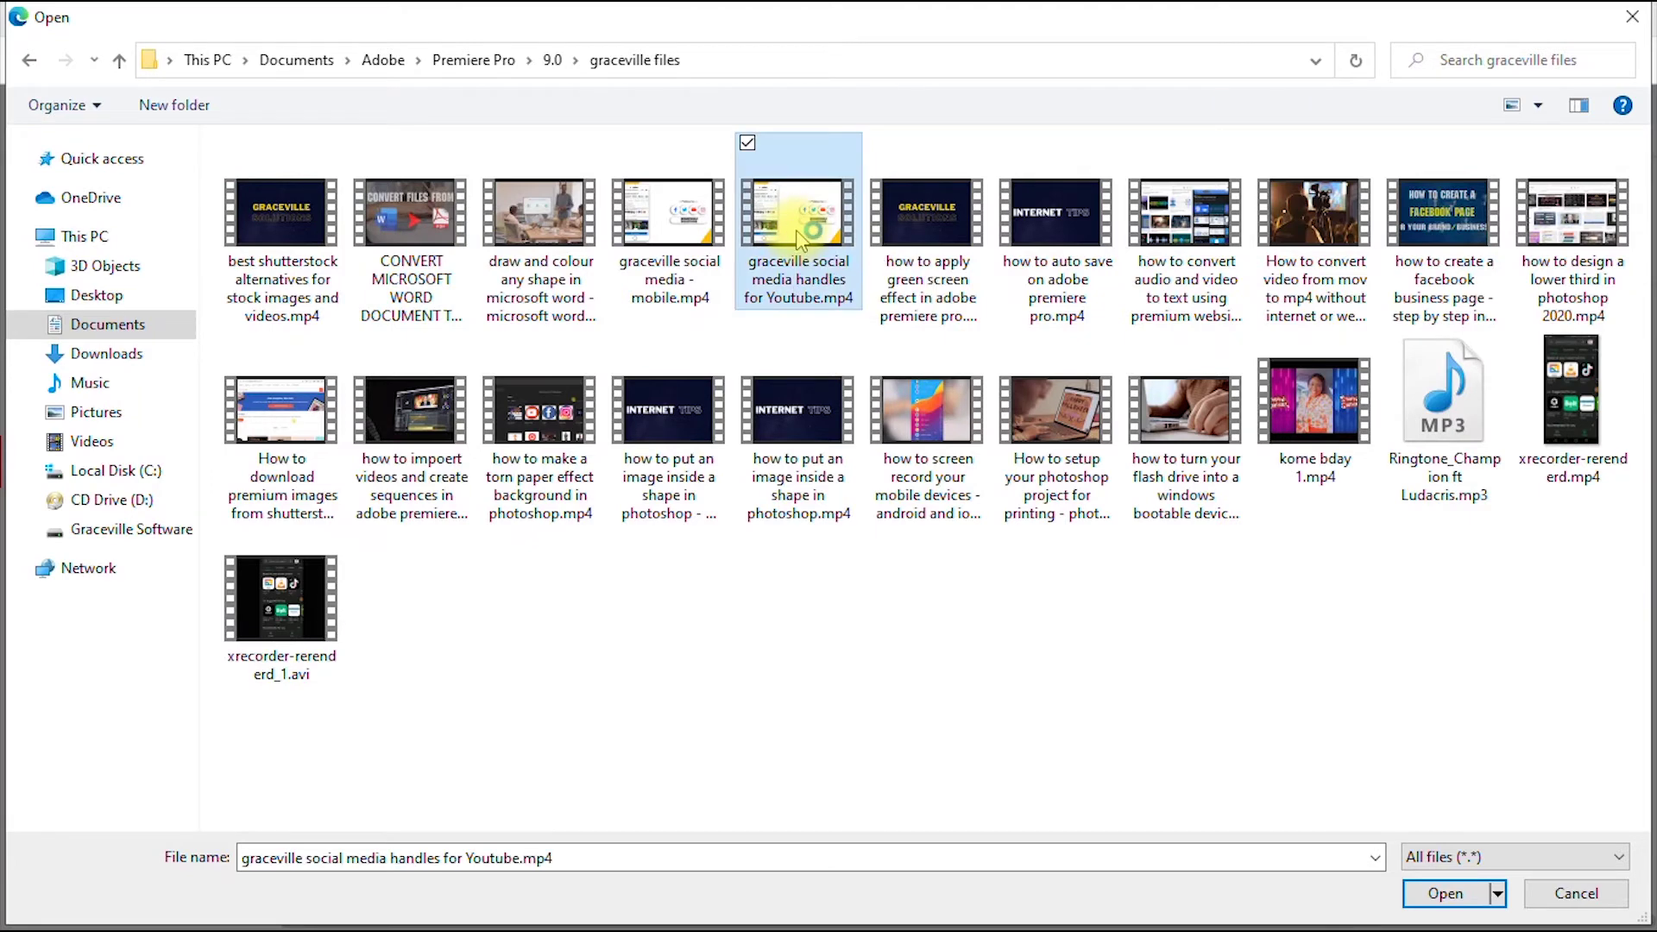
left_click(1450, 894)
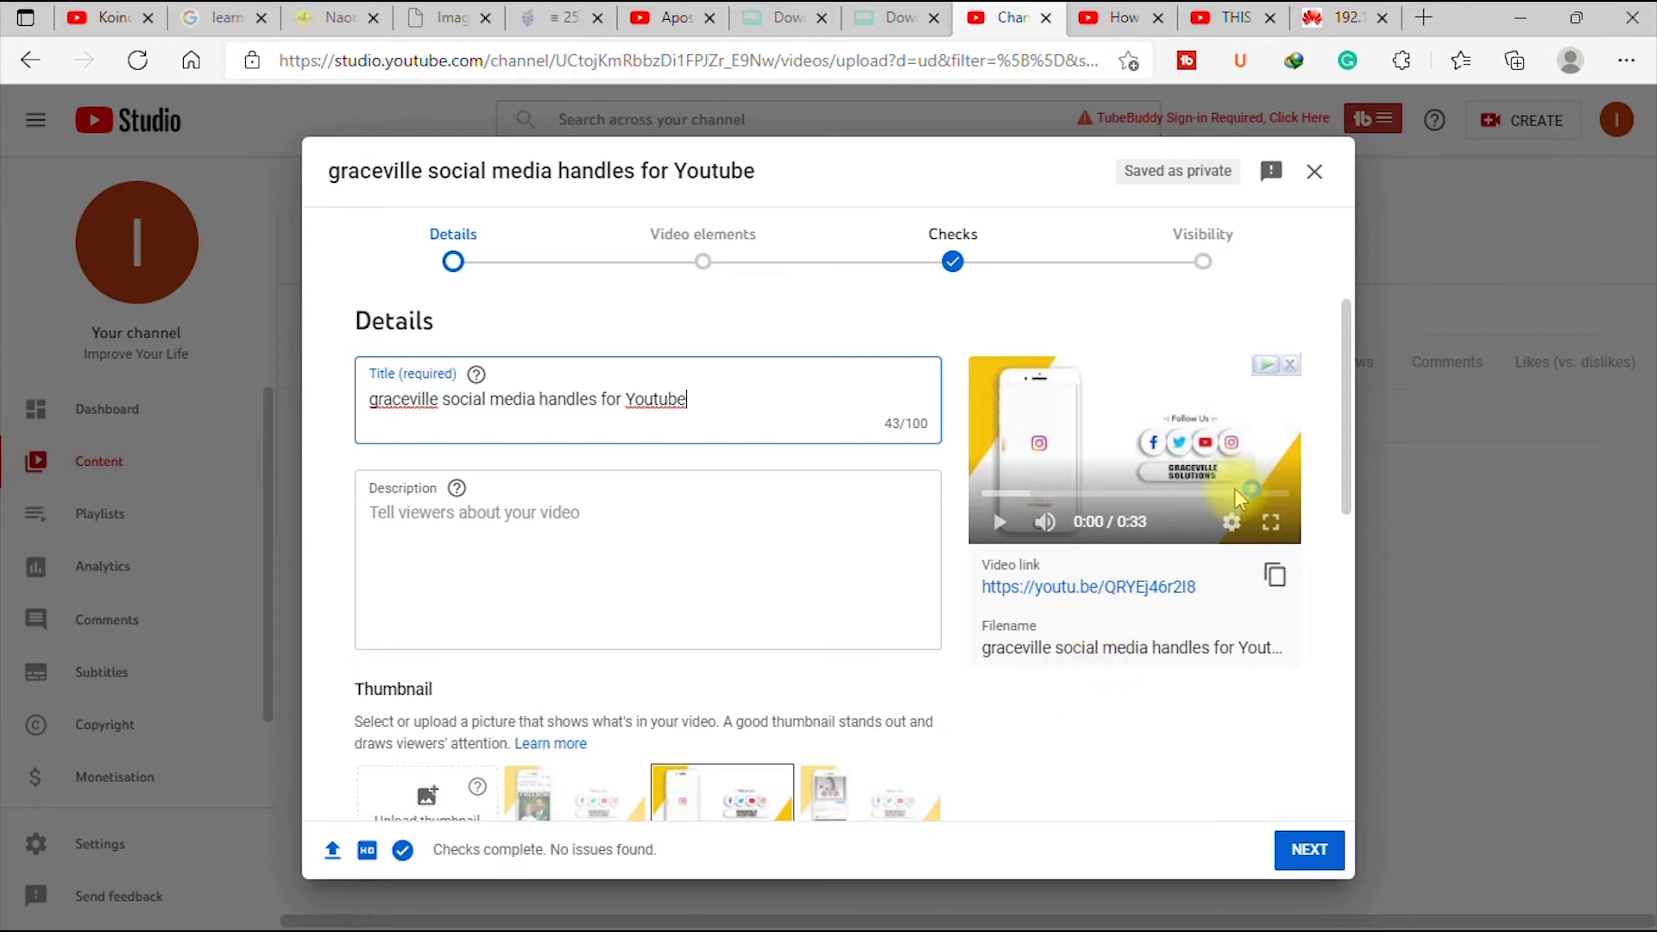
Step: Replace the video title with 'How to upload HD videos on Youtube'
scroll(1350, 388, "down", 2)
scroll(1350, 381, "up", 2)
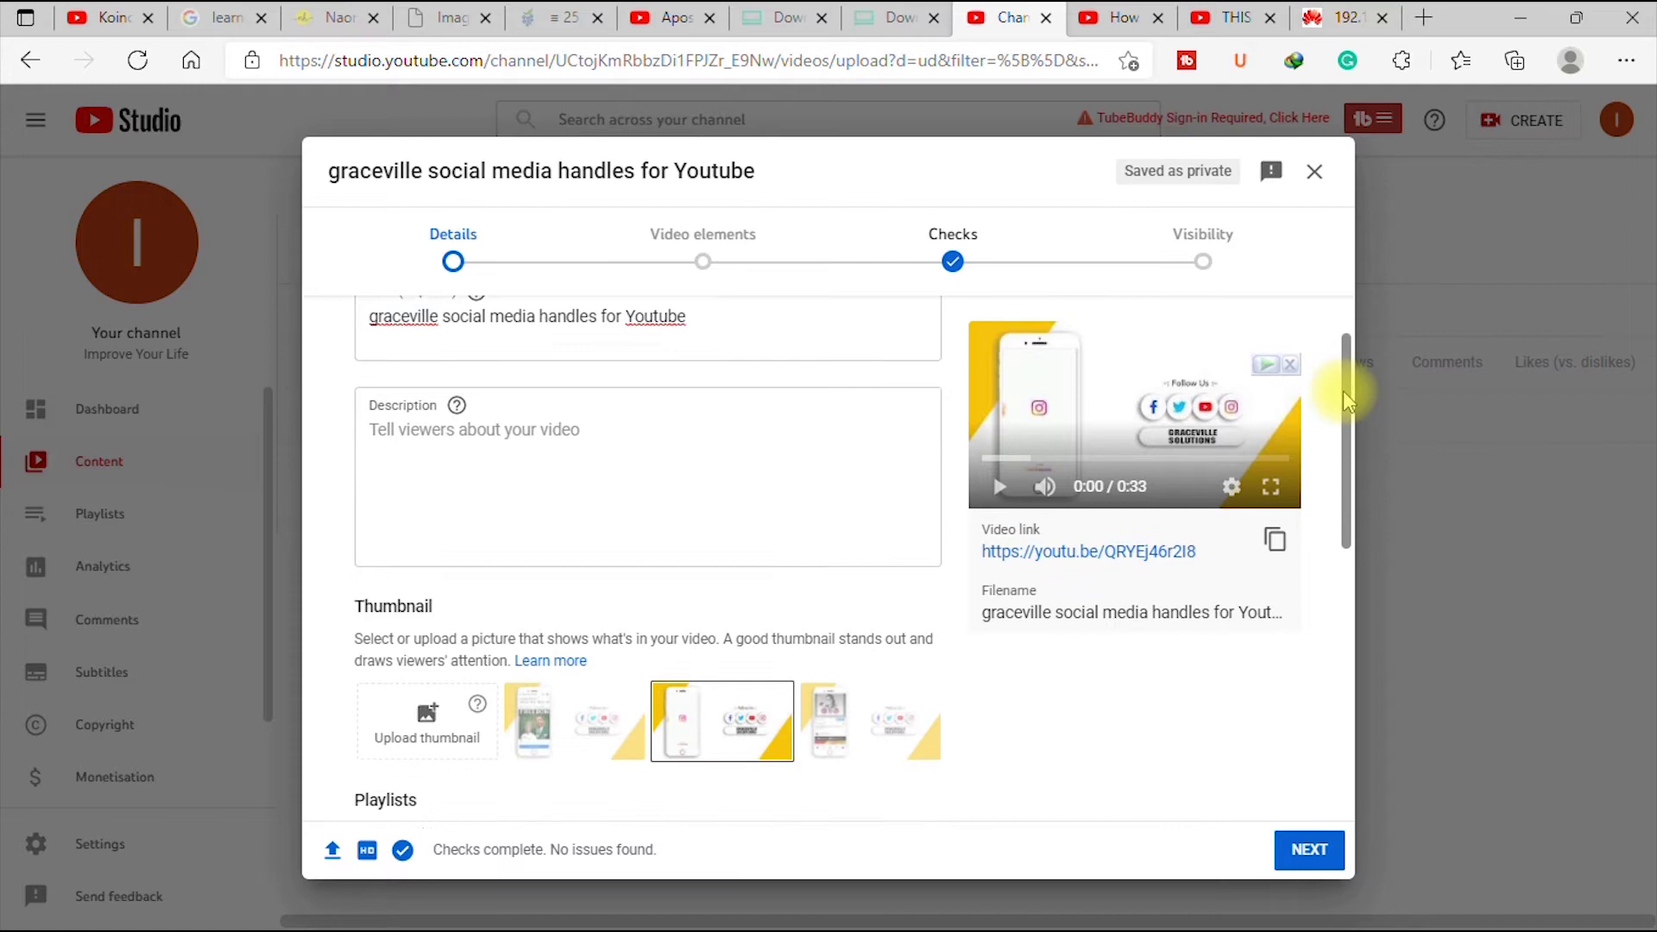
left_click(723, 403)
left_click_drag(723, 403, 277, 359)
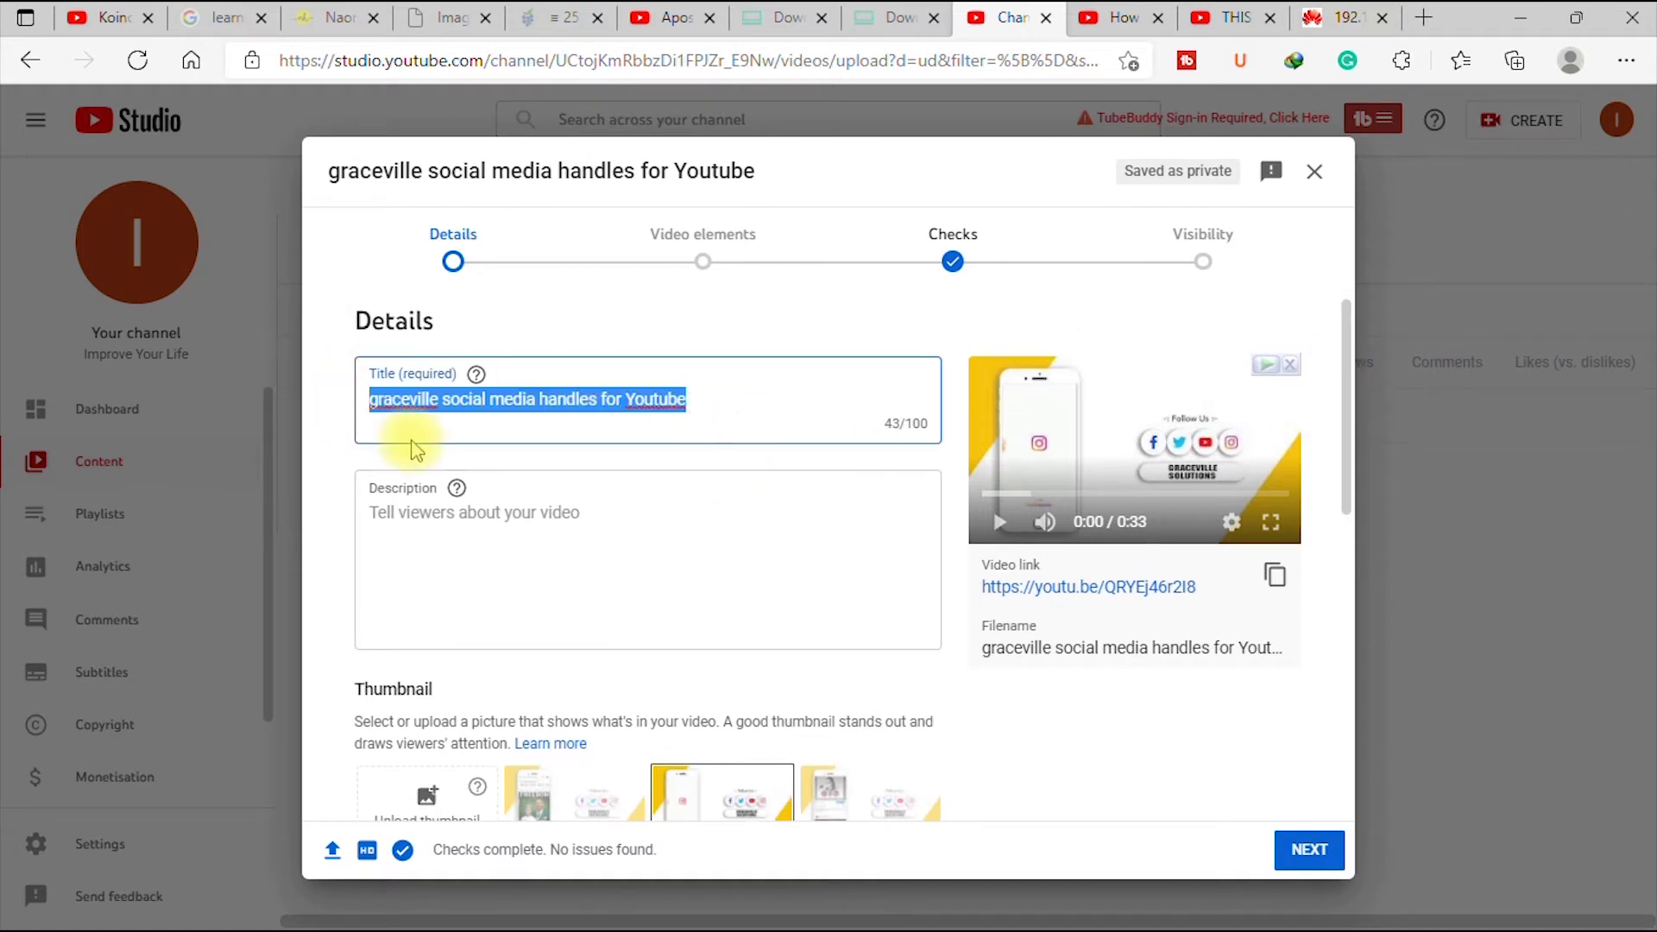
type("How to upload HD videos on")
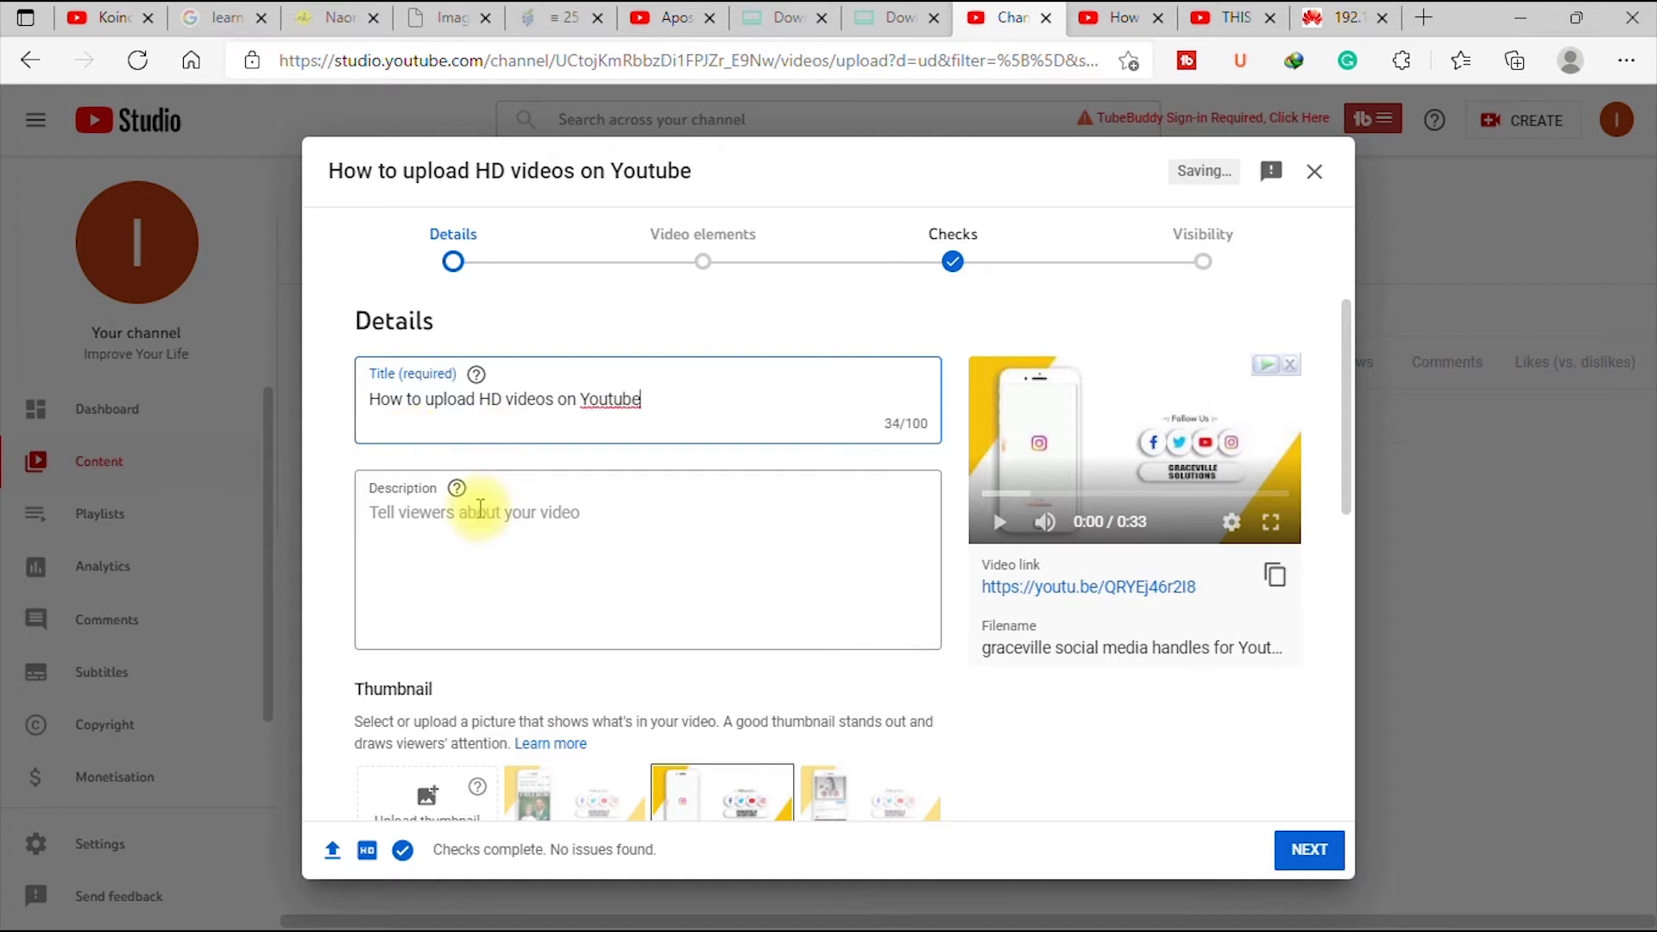
Step: Paste the prepared Graceville Solutions tutorial text into the description
left_click(481, 509)
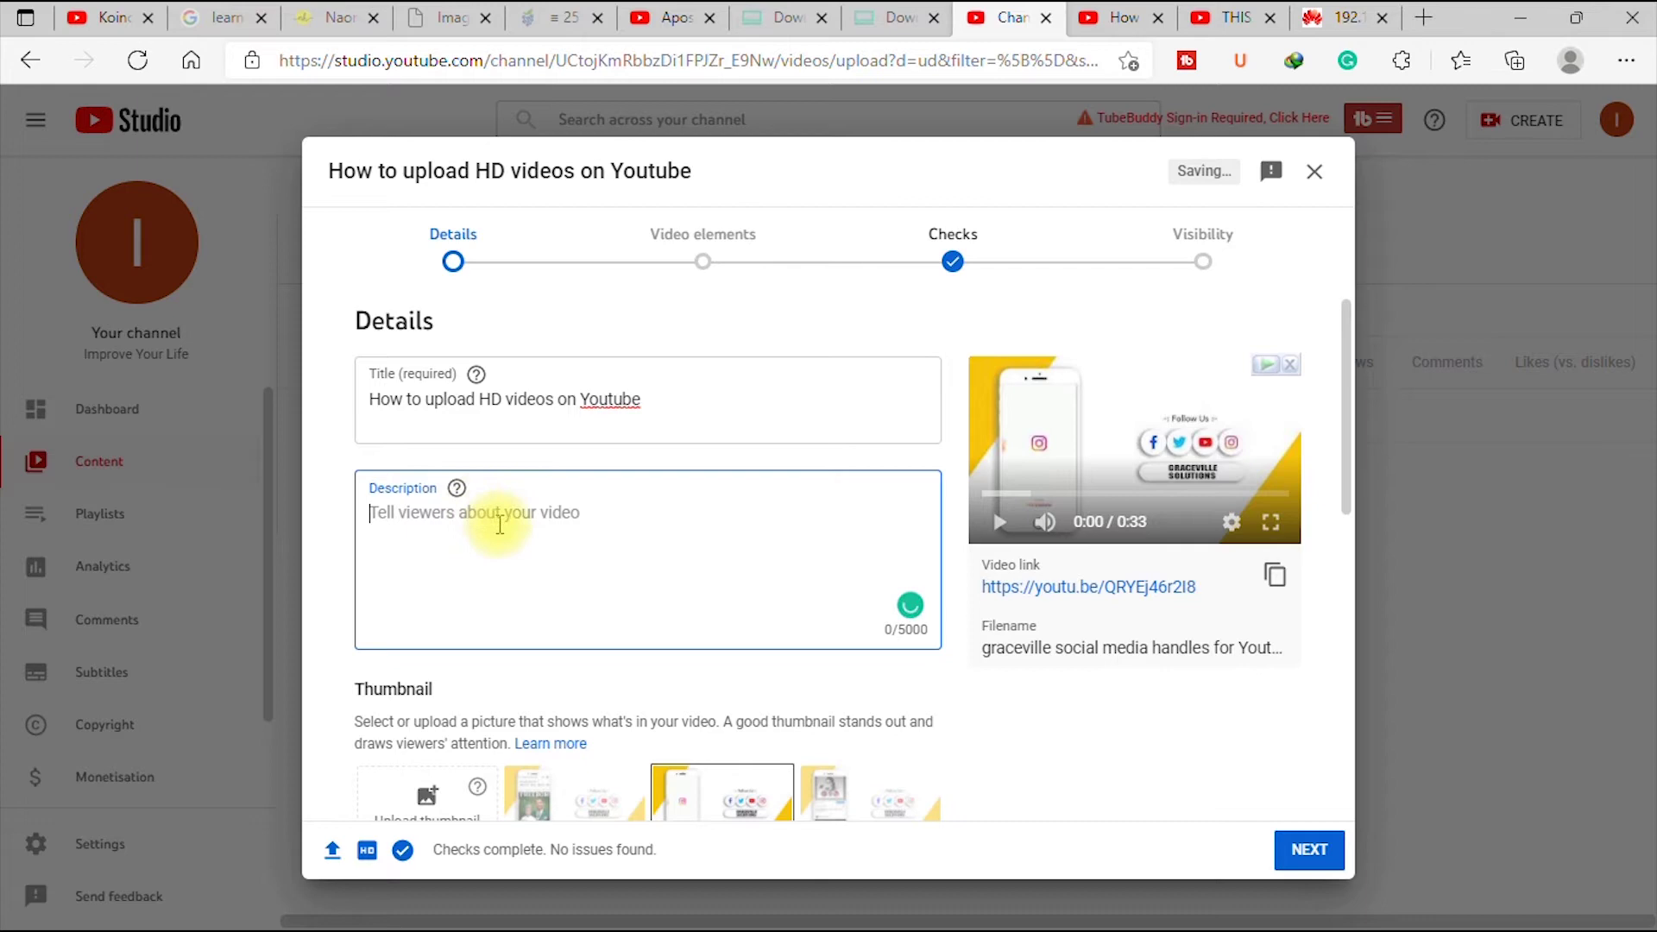
right_click(530, 535)
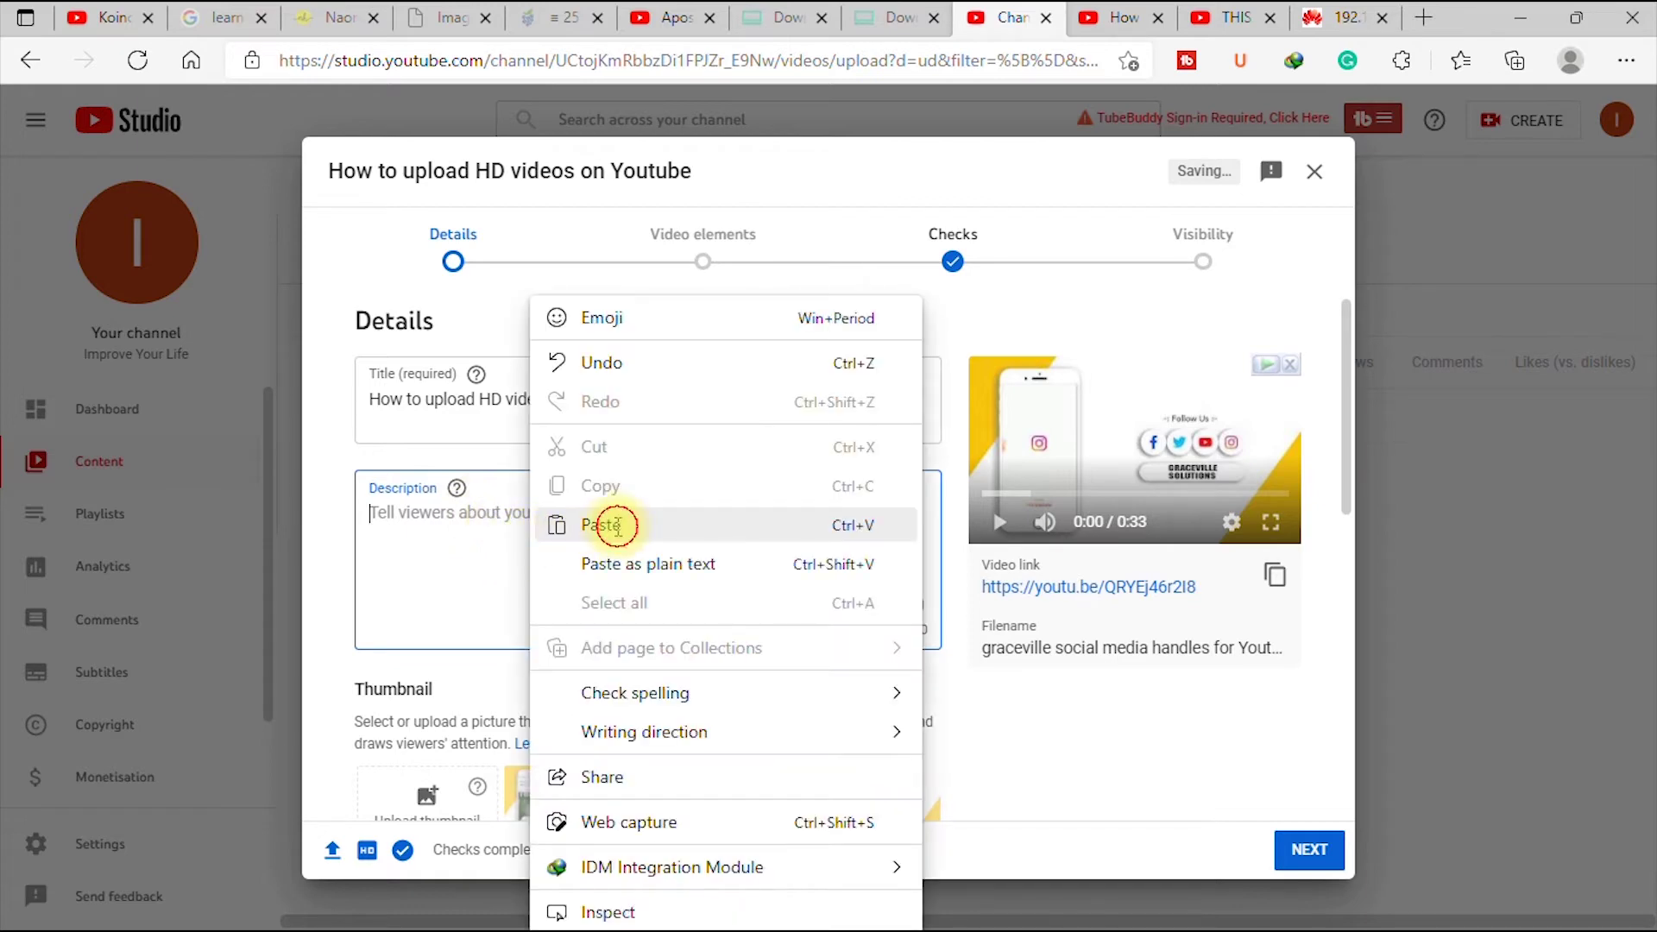
left_click(618, 525)
scroll(622, 549, "down", 4)
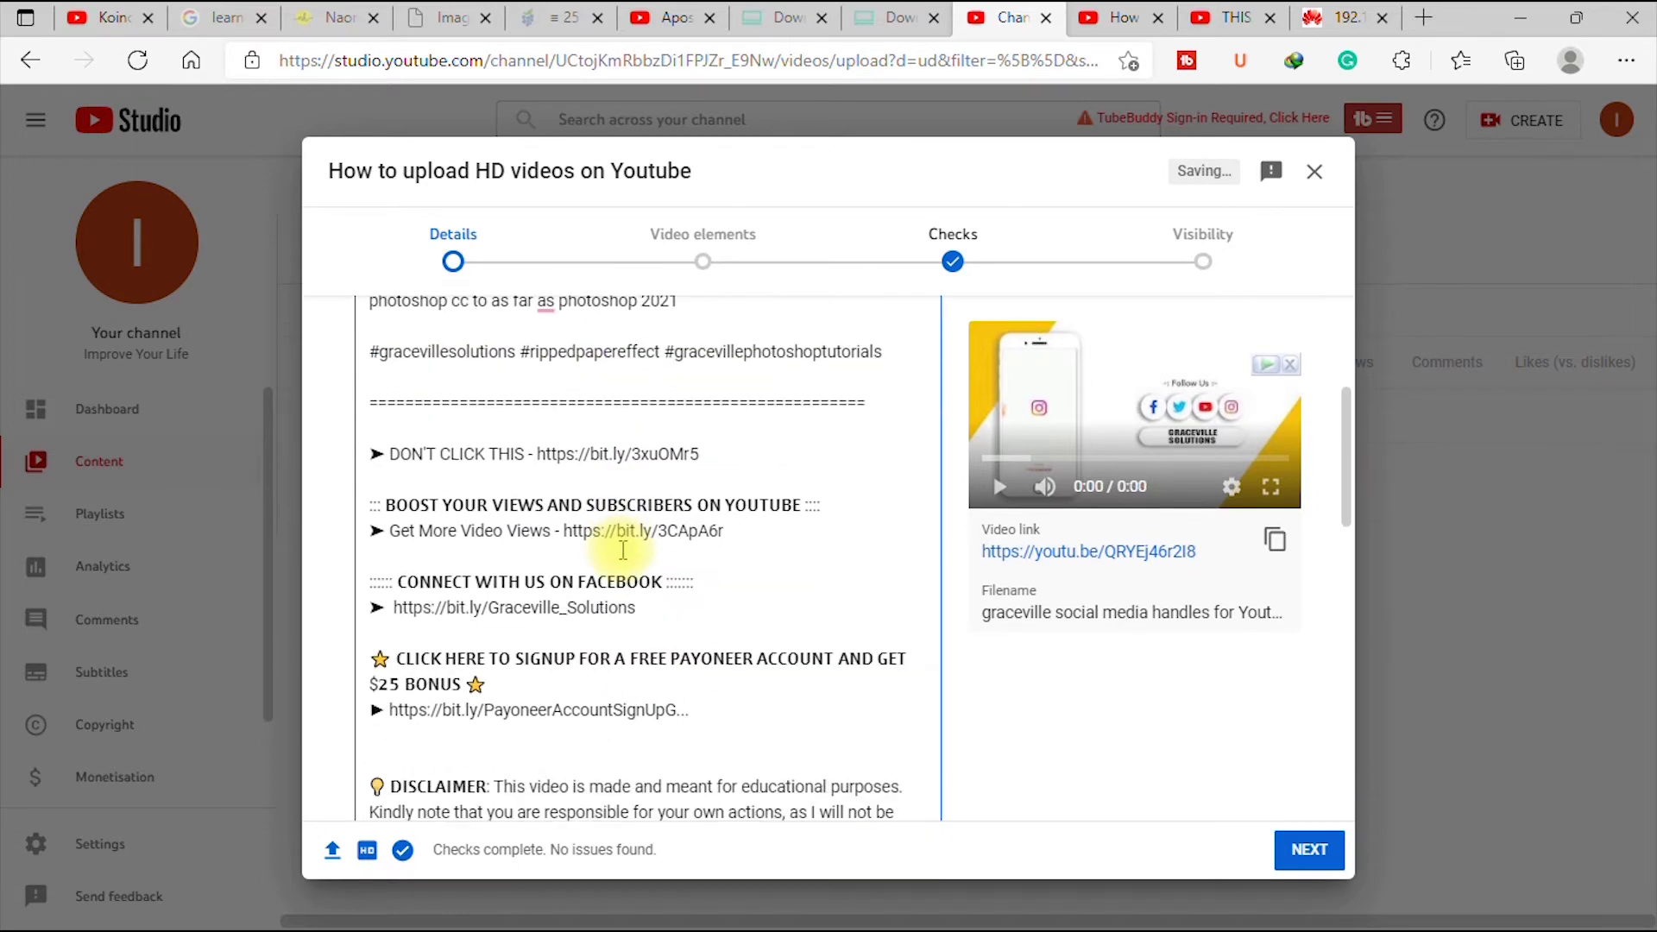
scroll(622, 550, "down", 2)
scroll(618, 538, "up", 3)
scroll(618, 535, "up", 3)
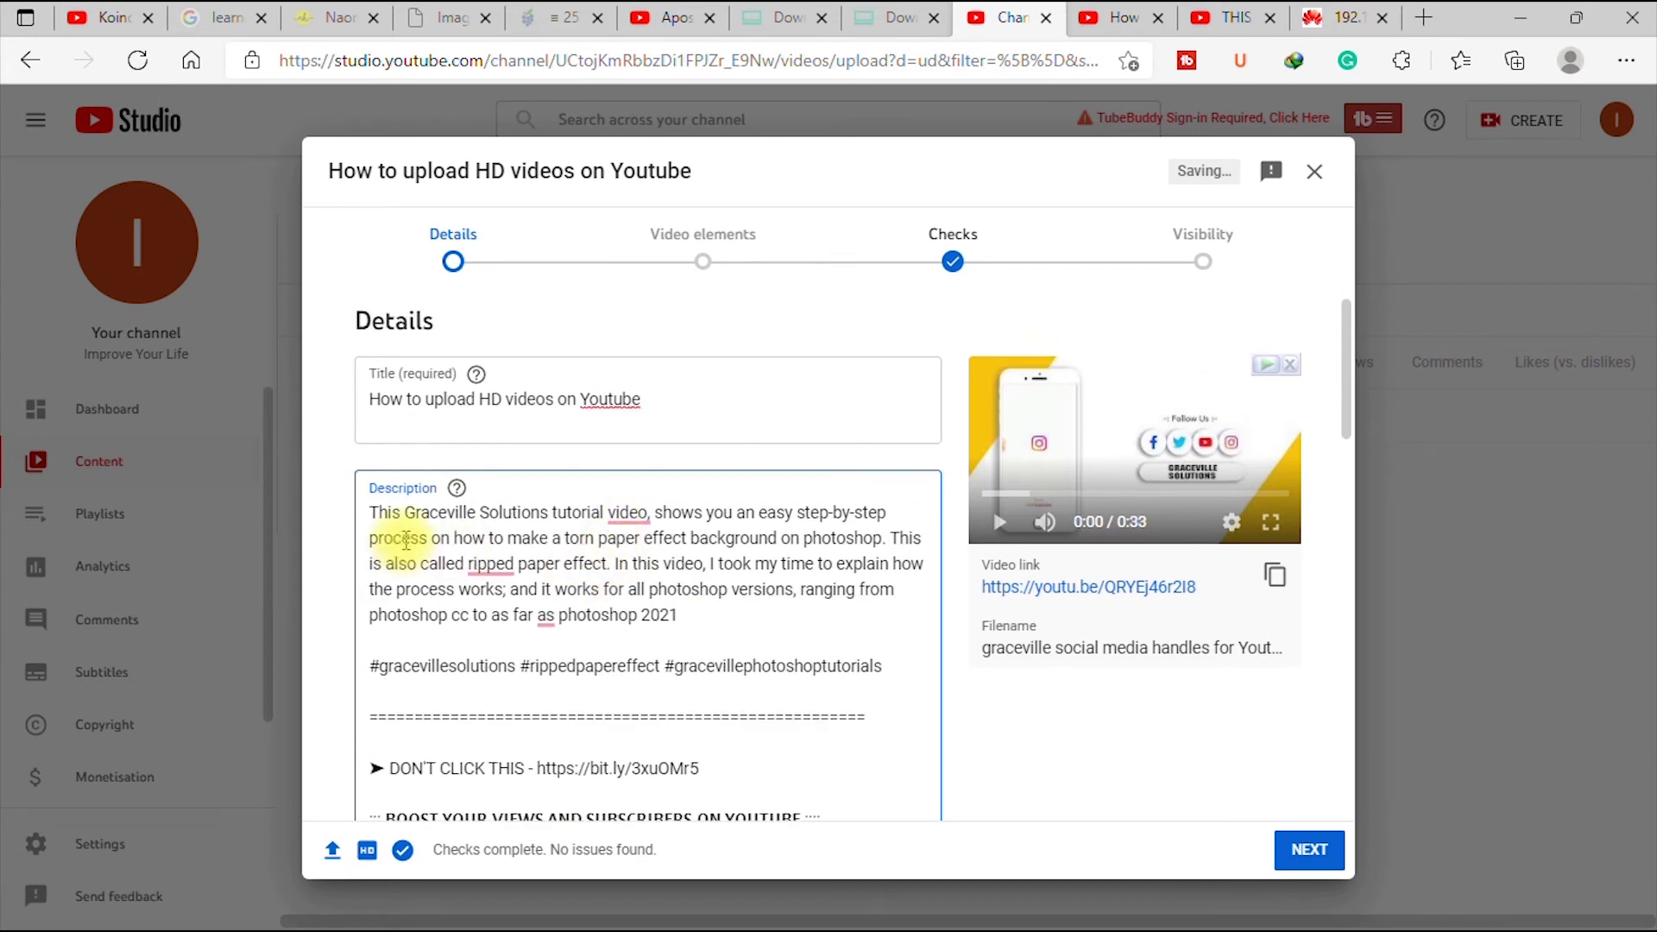
Step: Pick the first auto thumbnail, try a custom upload, and dismiss the phone verification notice
scroll(484, 570, "down", 6)
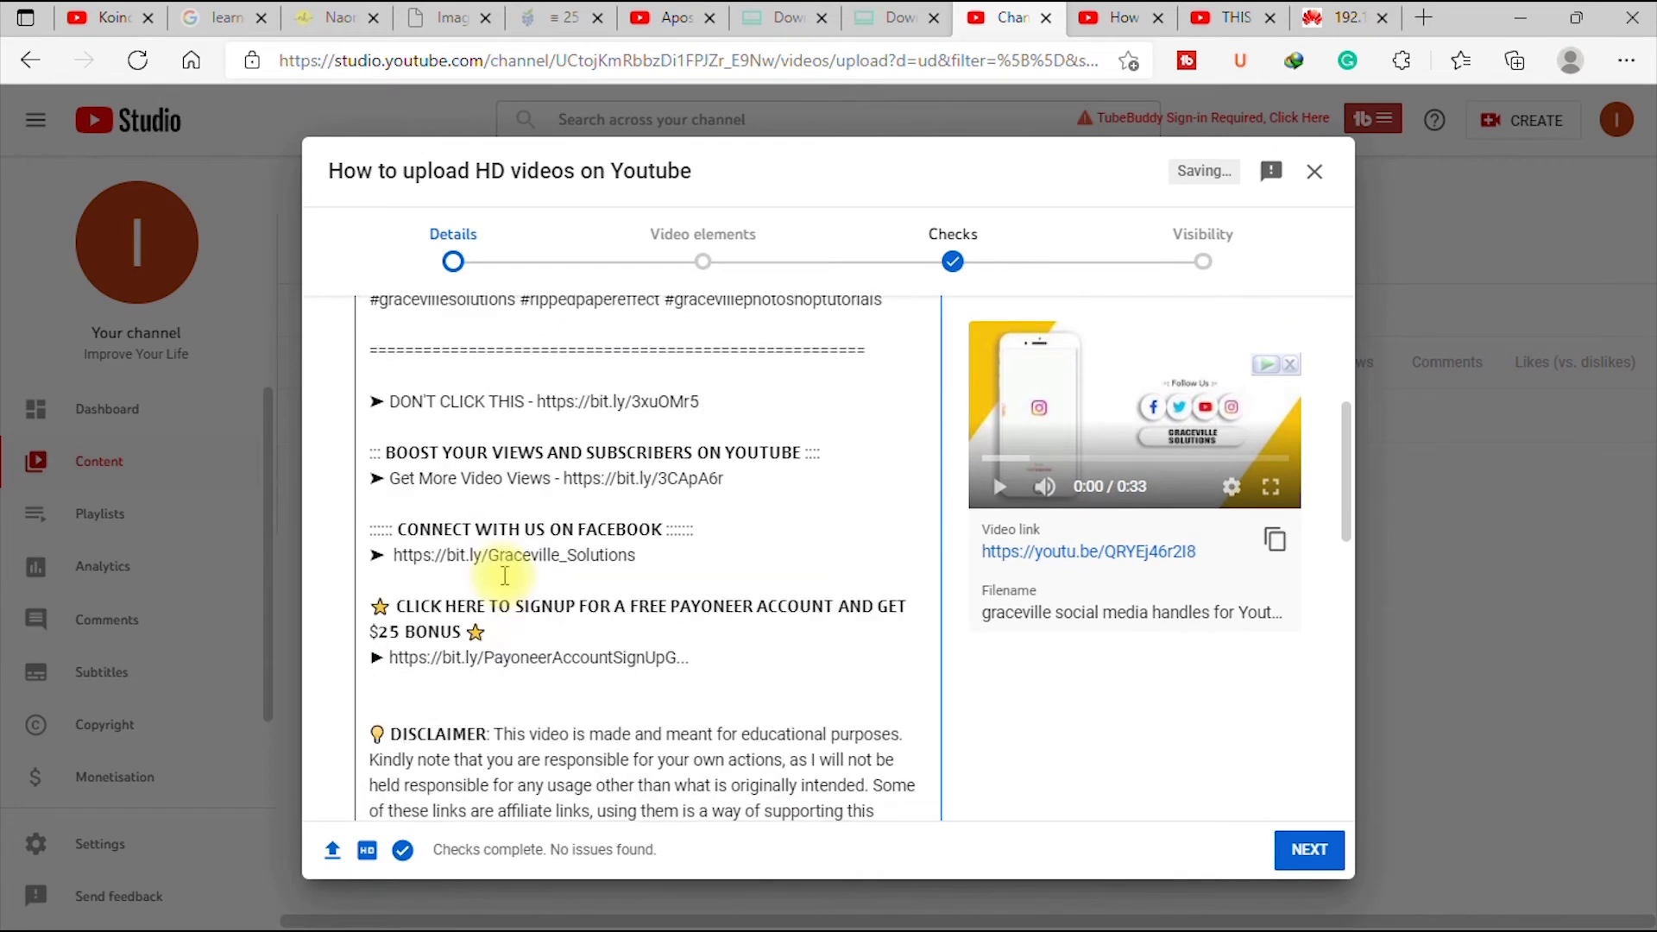
scroll(502, 573, "down", 2)
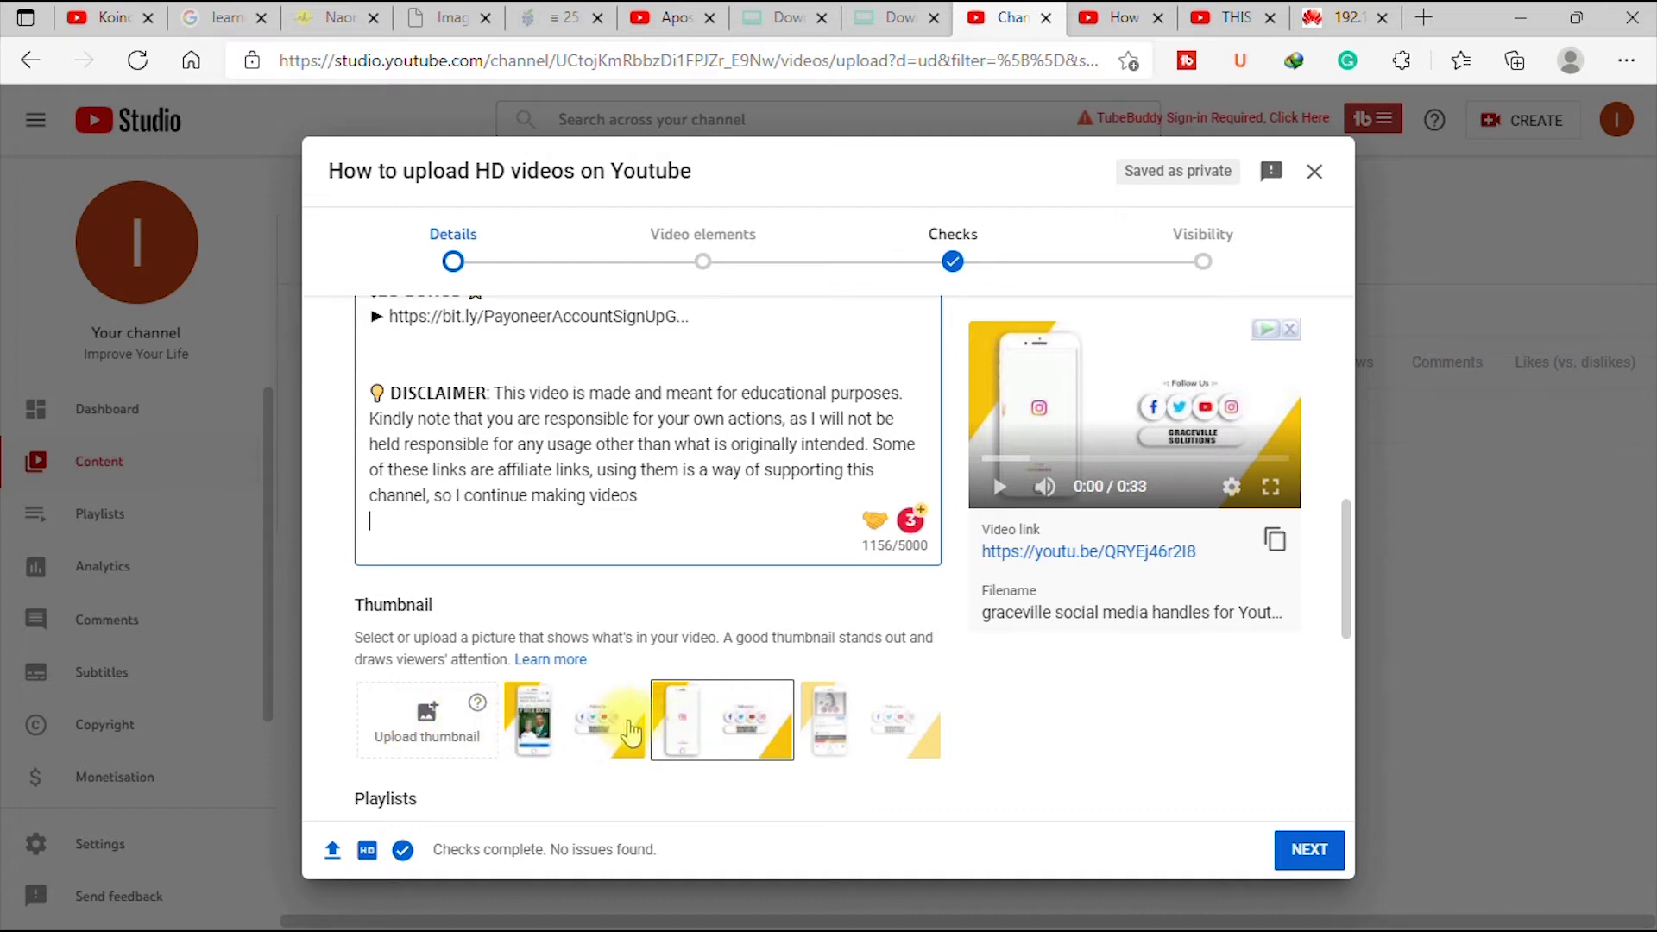
left_click(630, 732)
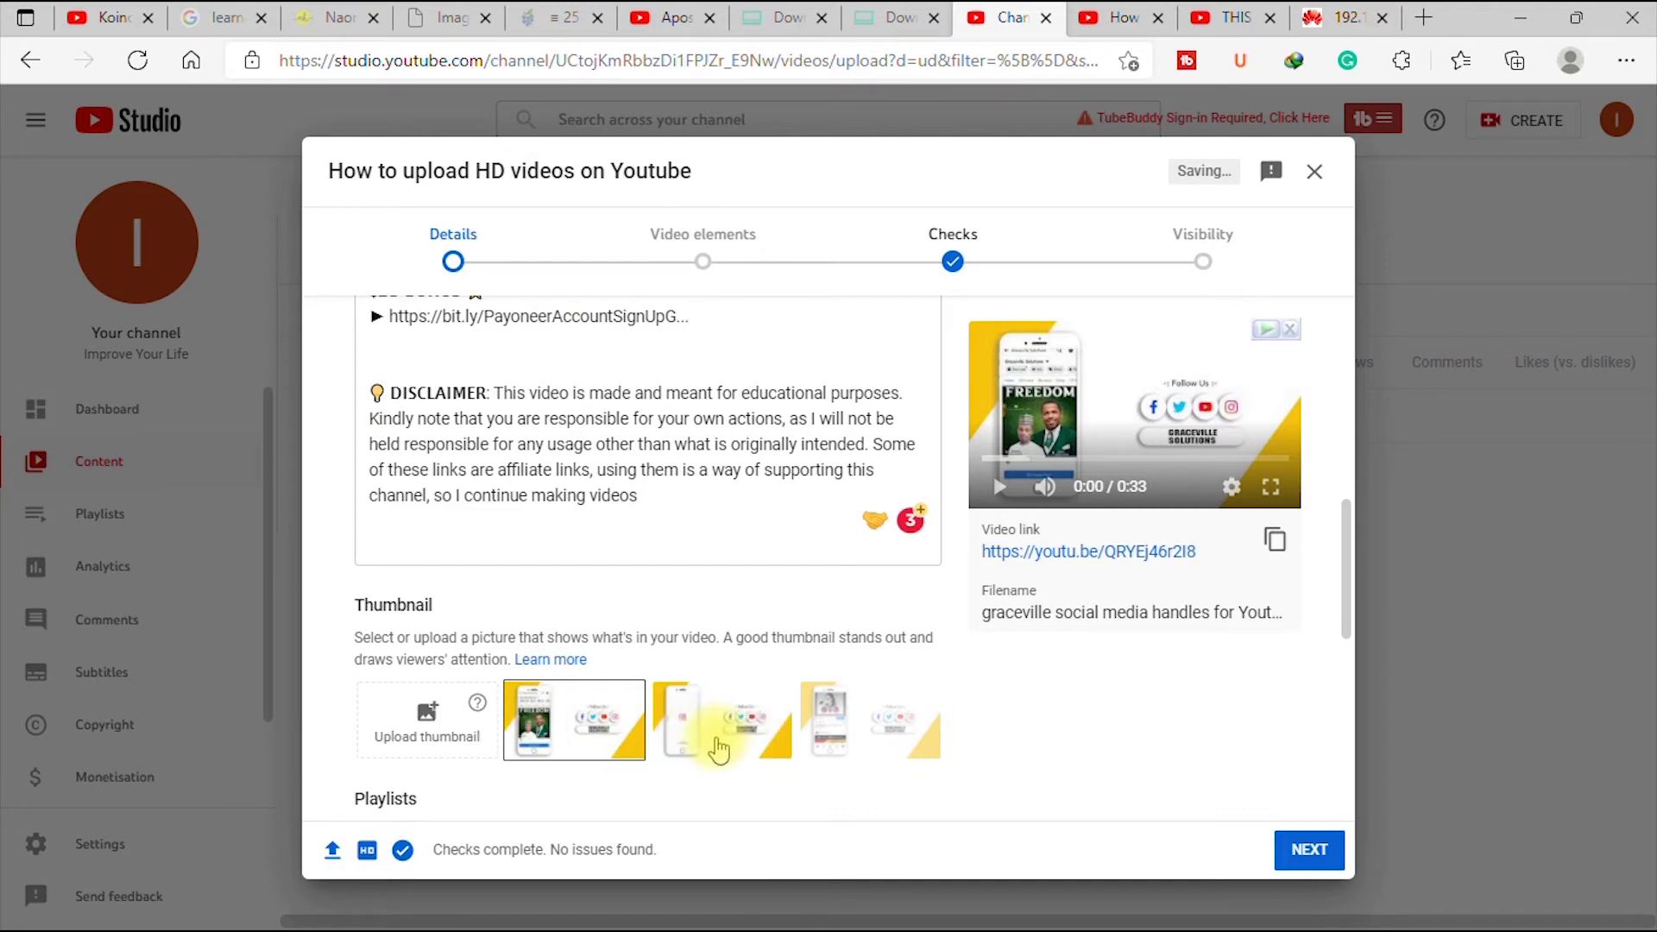
left_click(429, 728)
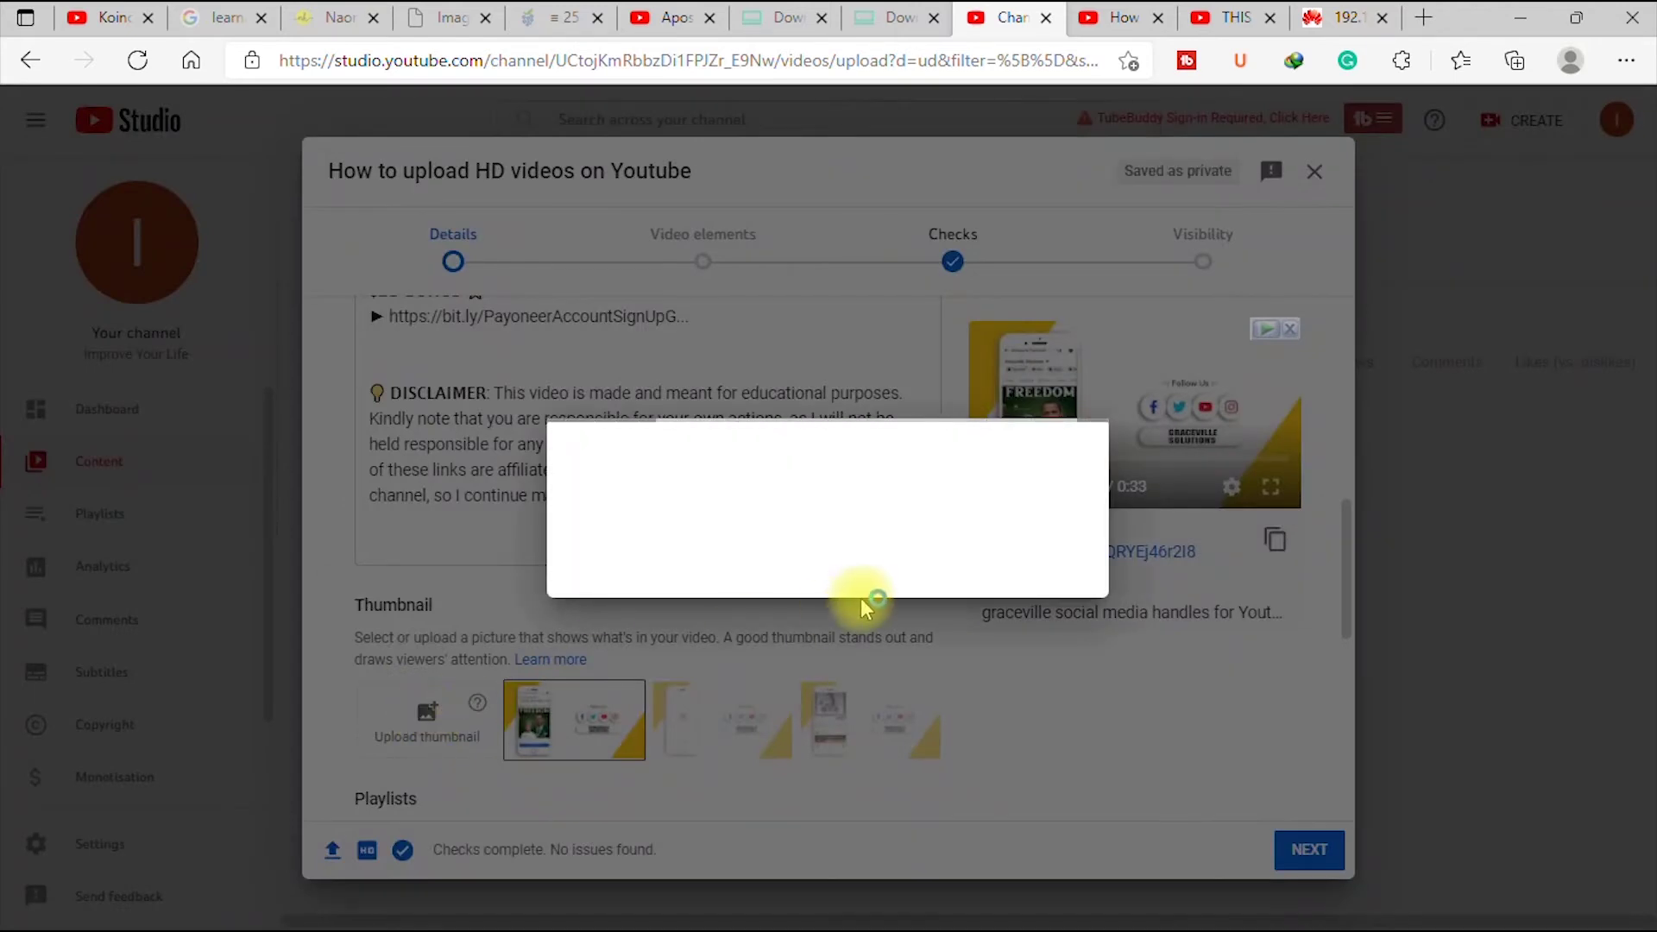
left_click(992, 570)
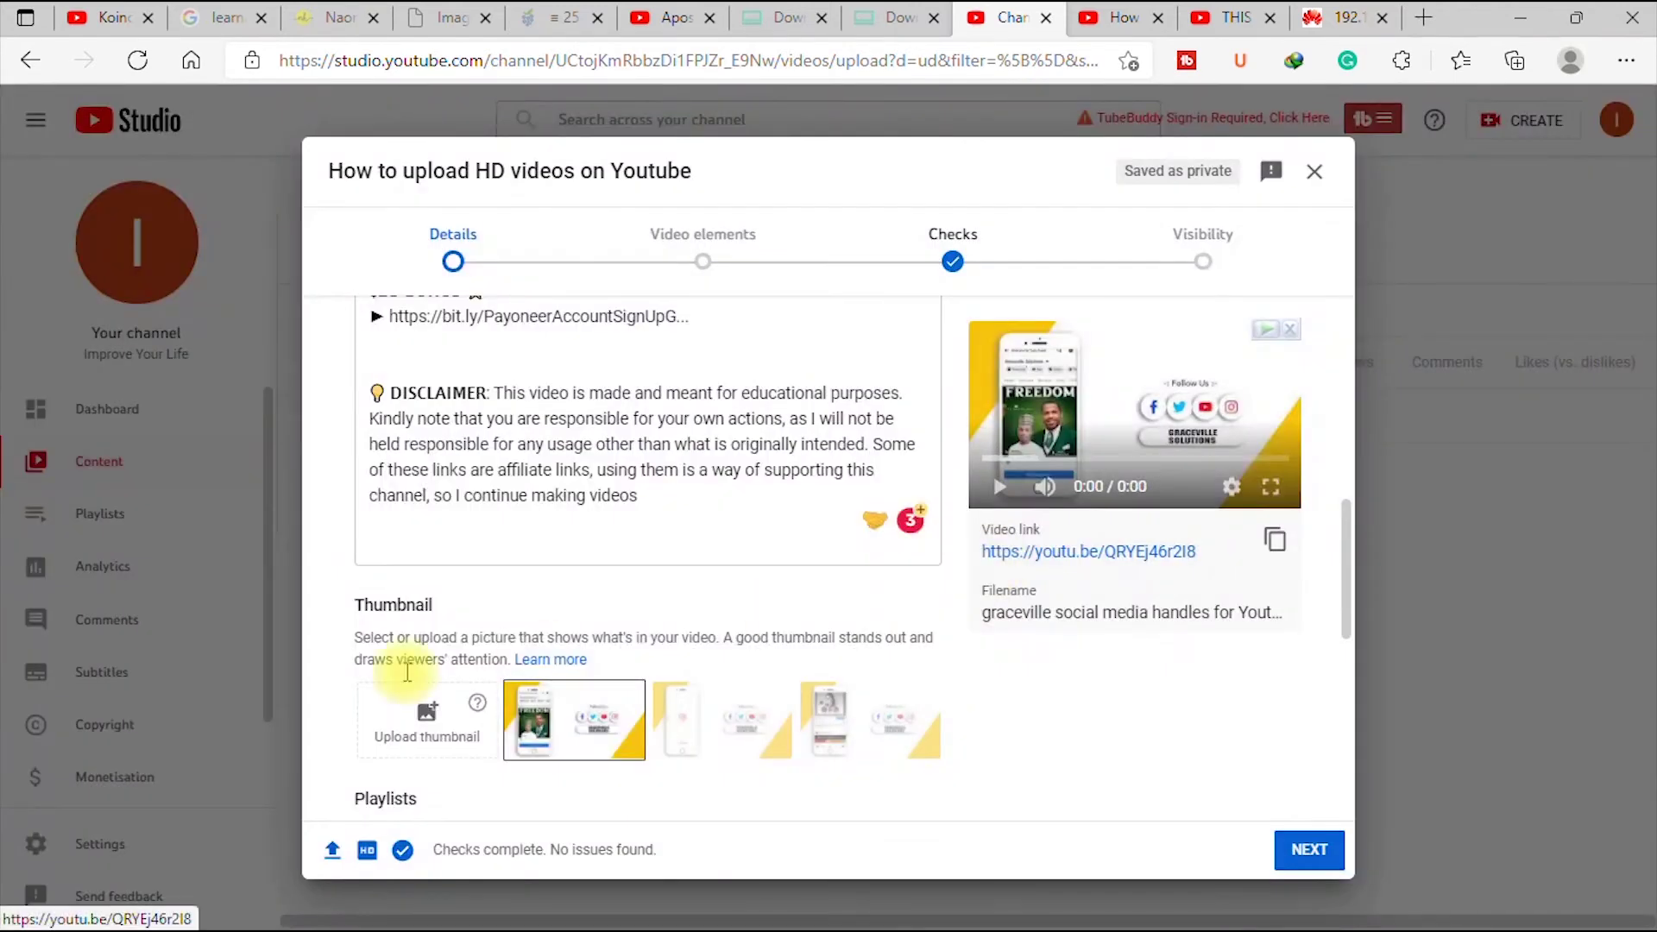
scroll(595, 729, "down", 3)
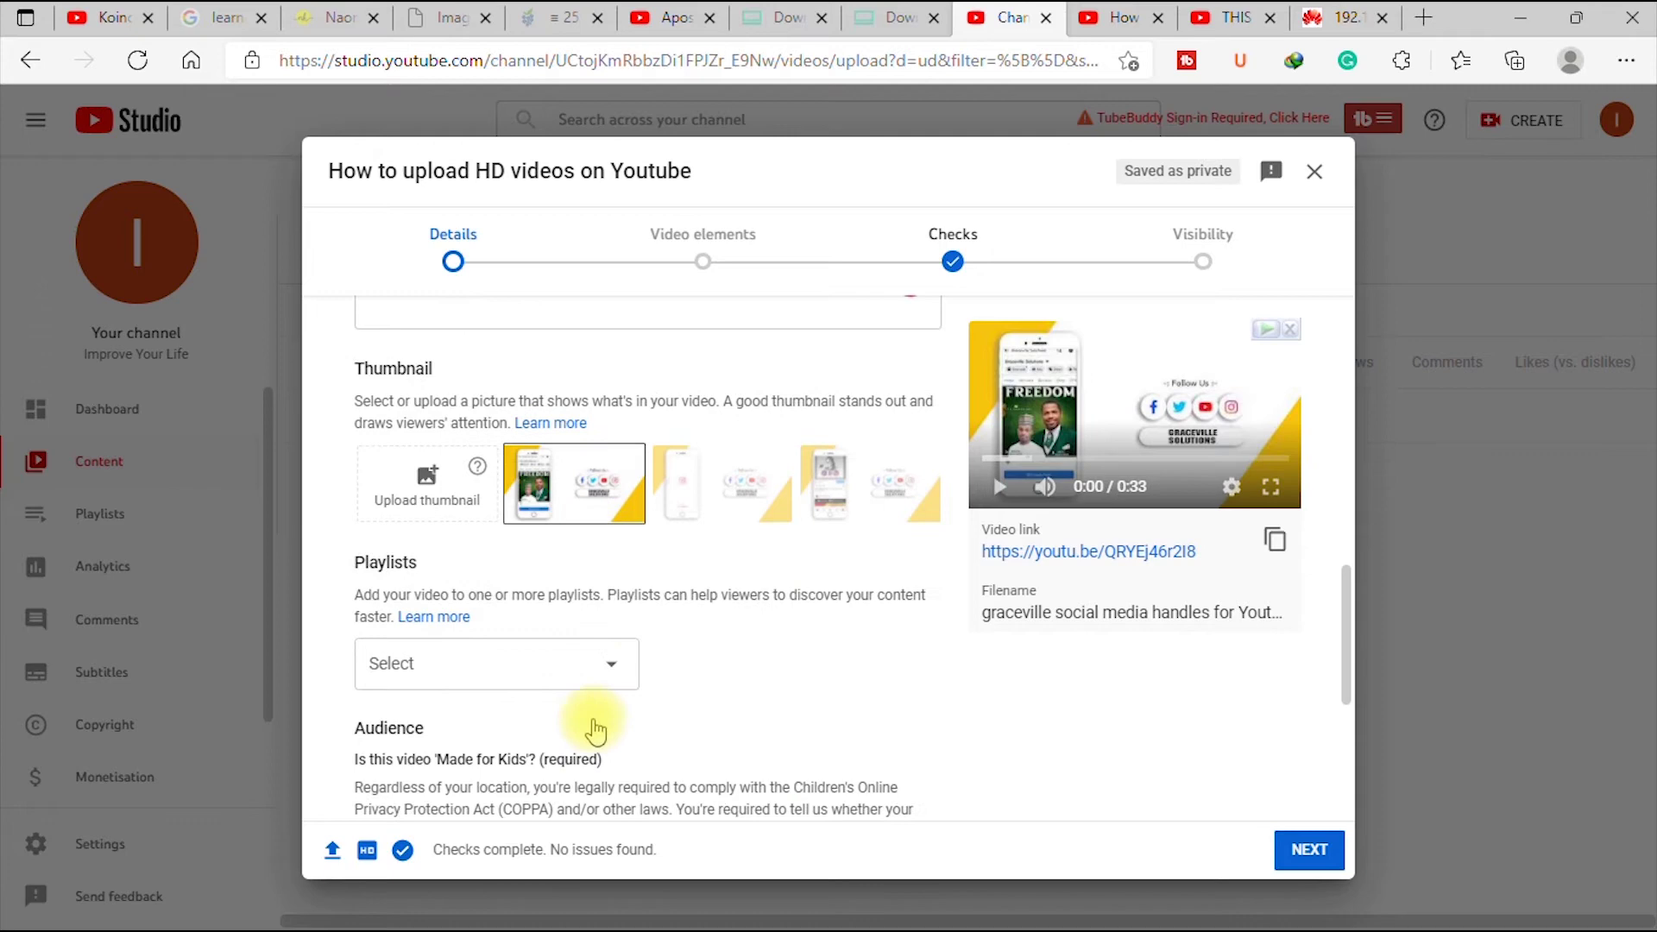
scroll(595, 730, "up", 3)
Step: Compare the auto thumbnails and settle on the first one with the FREEDOM image
left_click(709, 728)
left_click(561, 724)
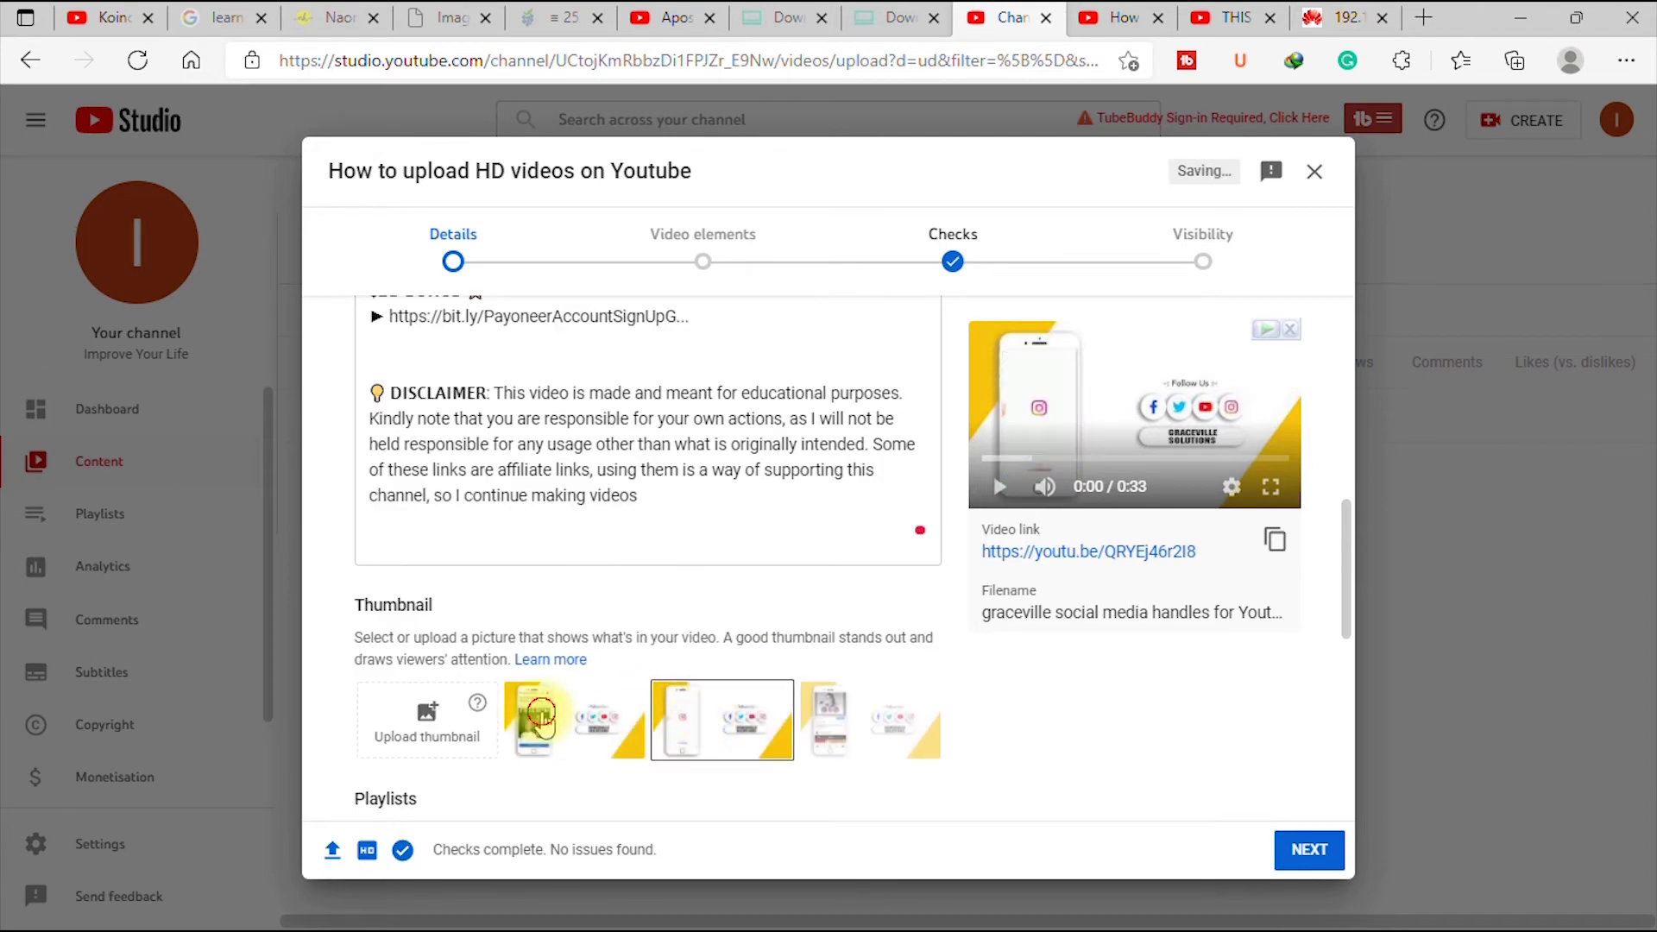
left_click(426, 734)
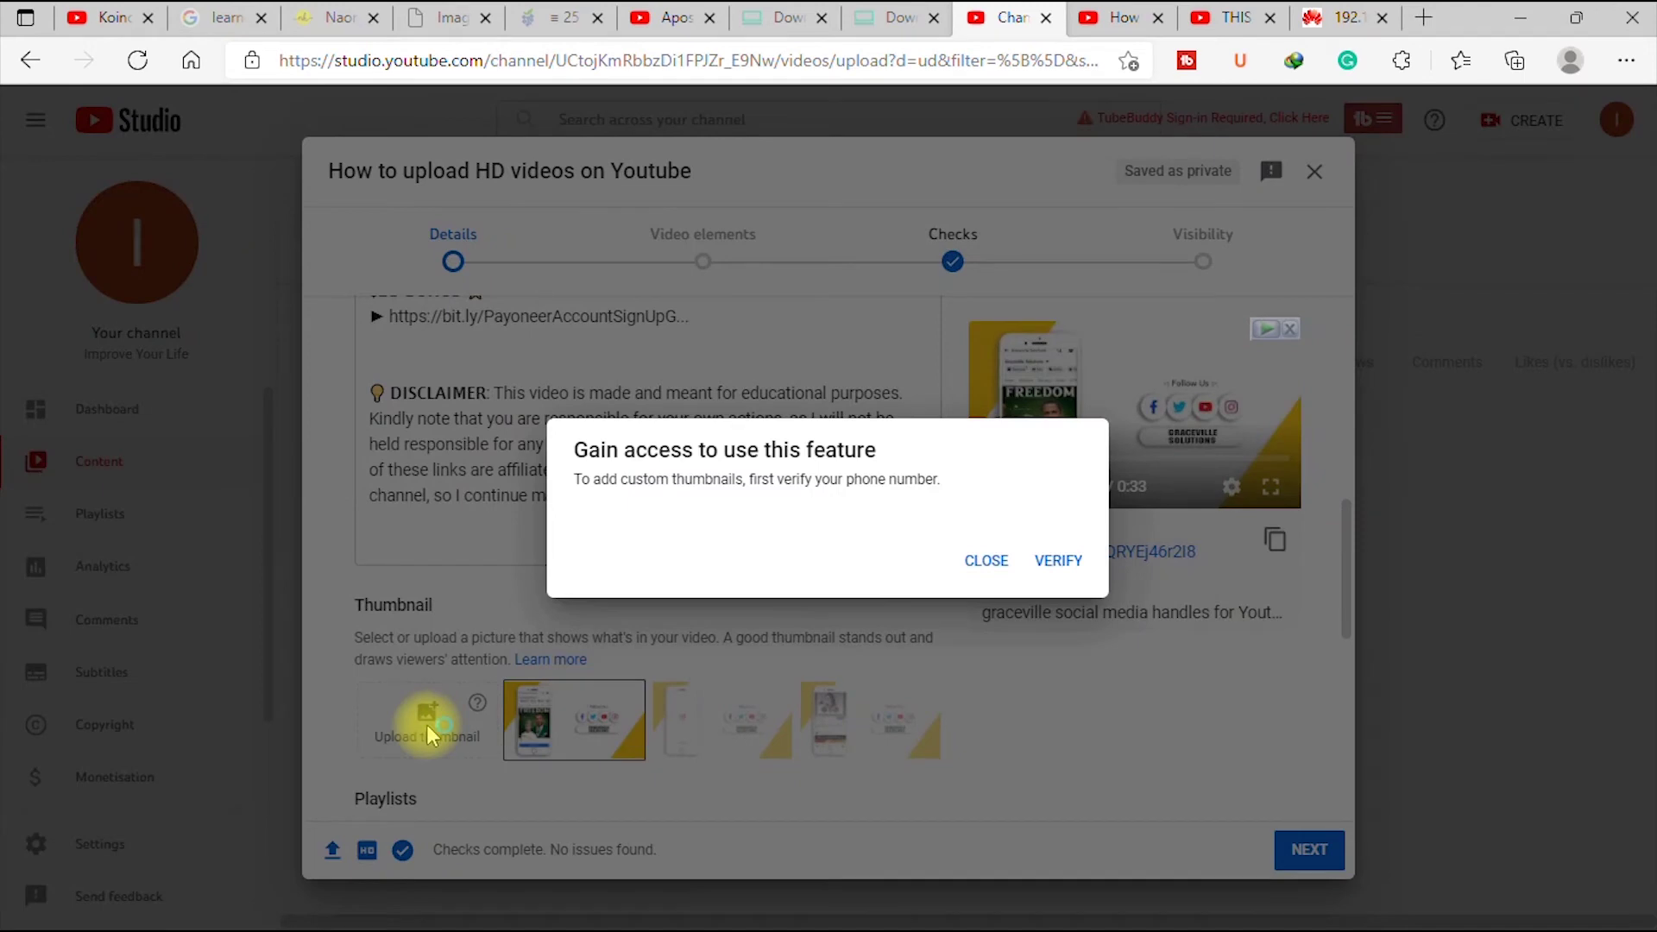
left_click(978, 565)
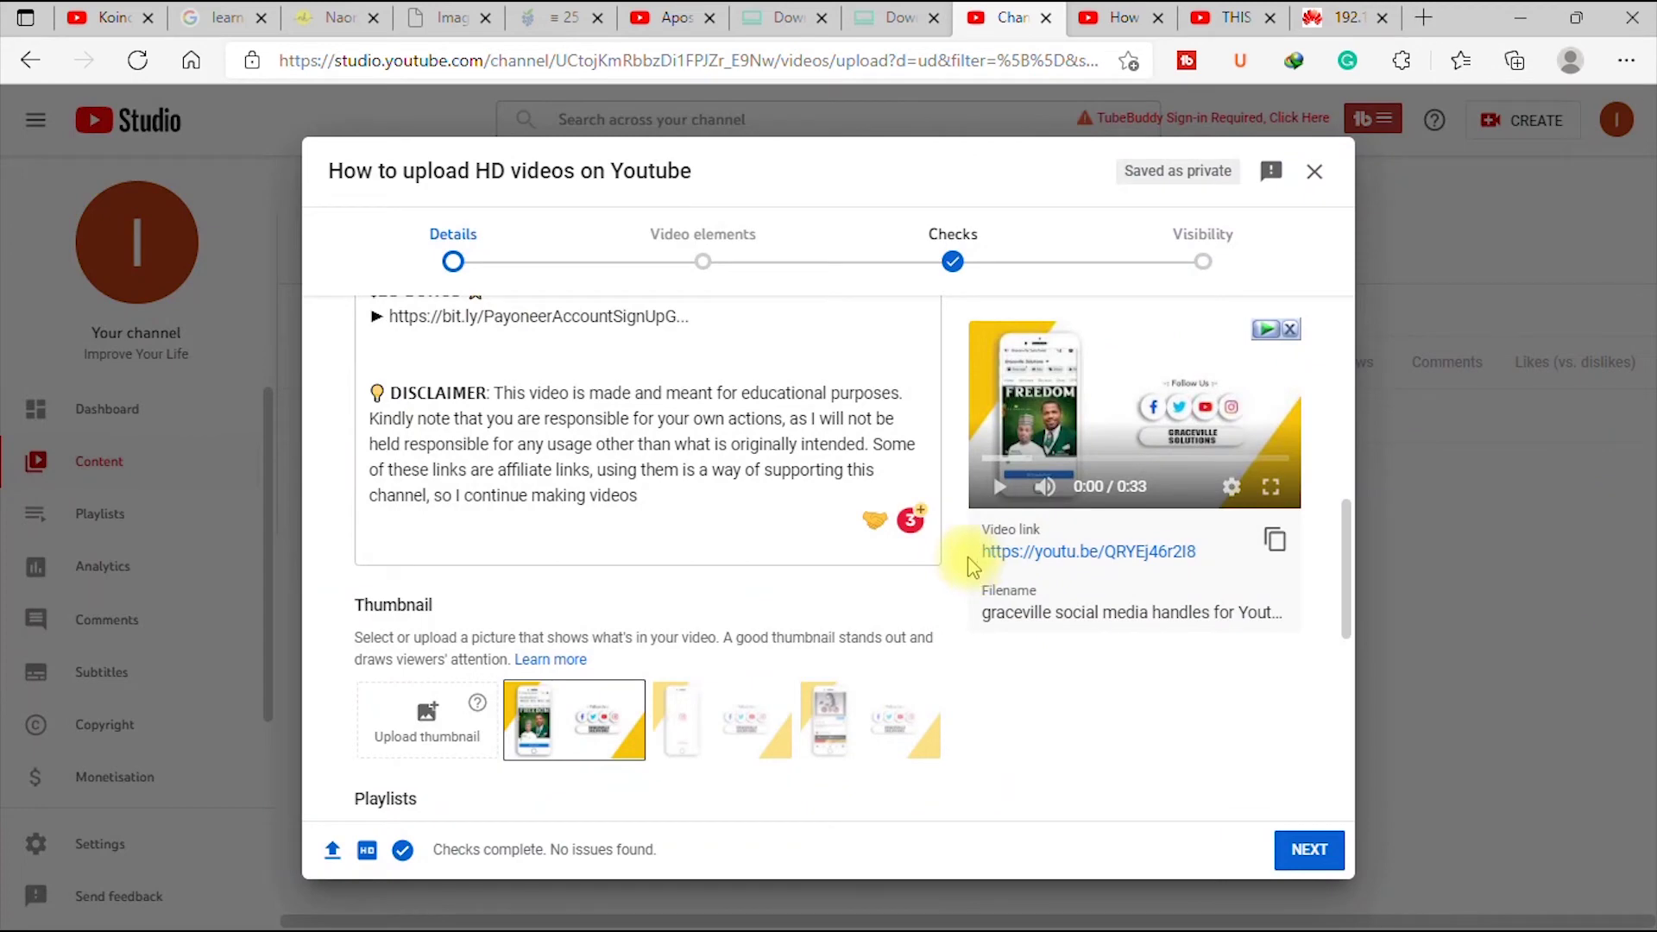
left_click(733, 709)
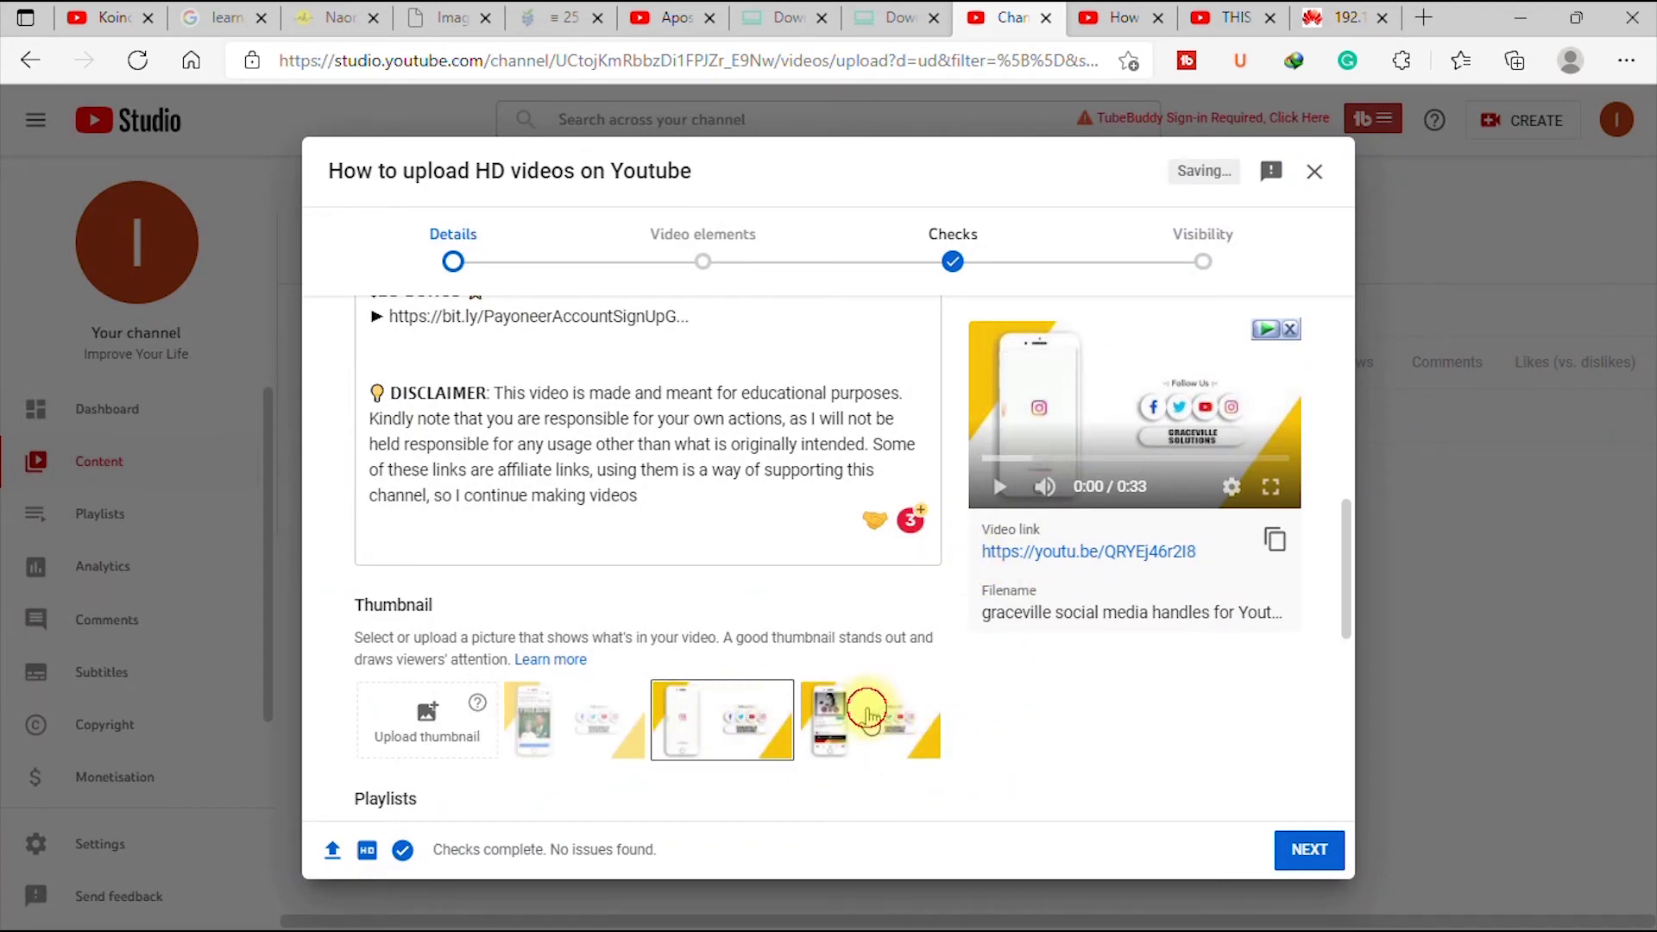
left_click(867, 712)
left_click(593, 720)
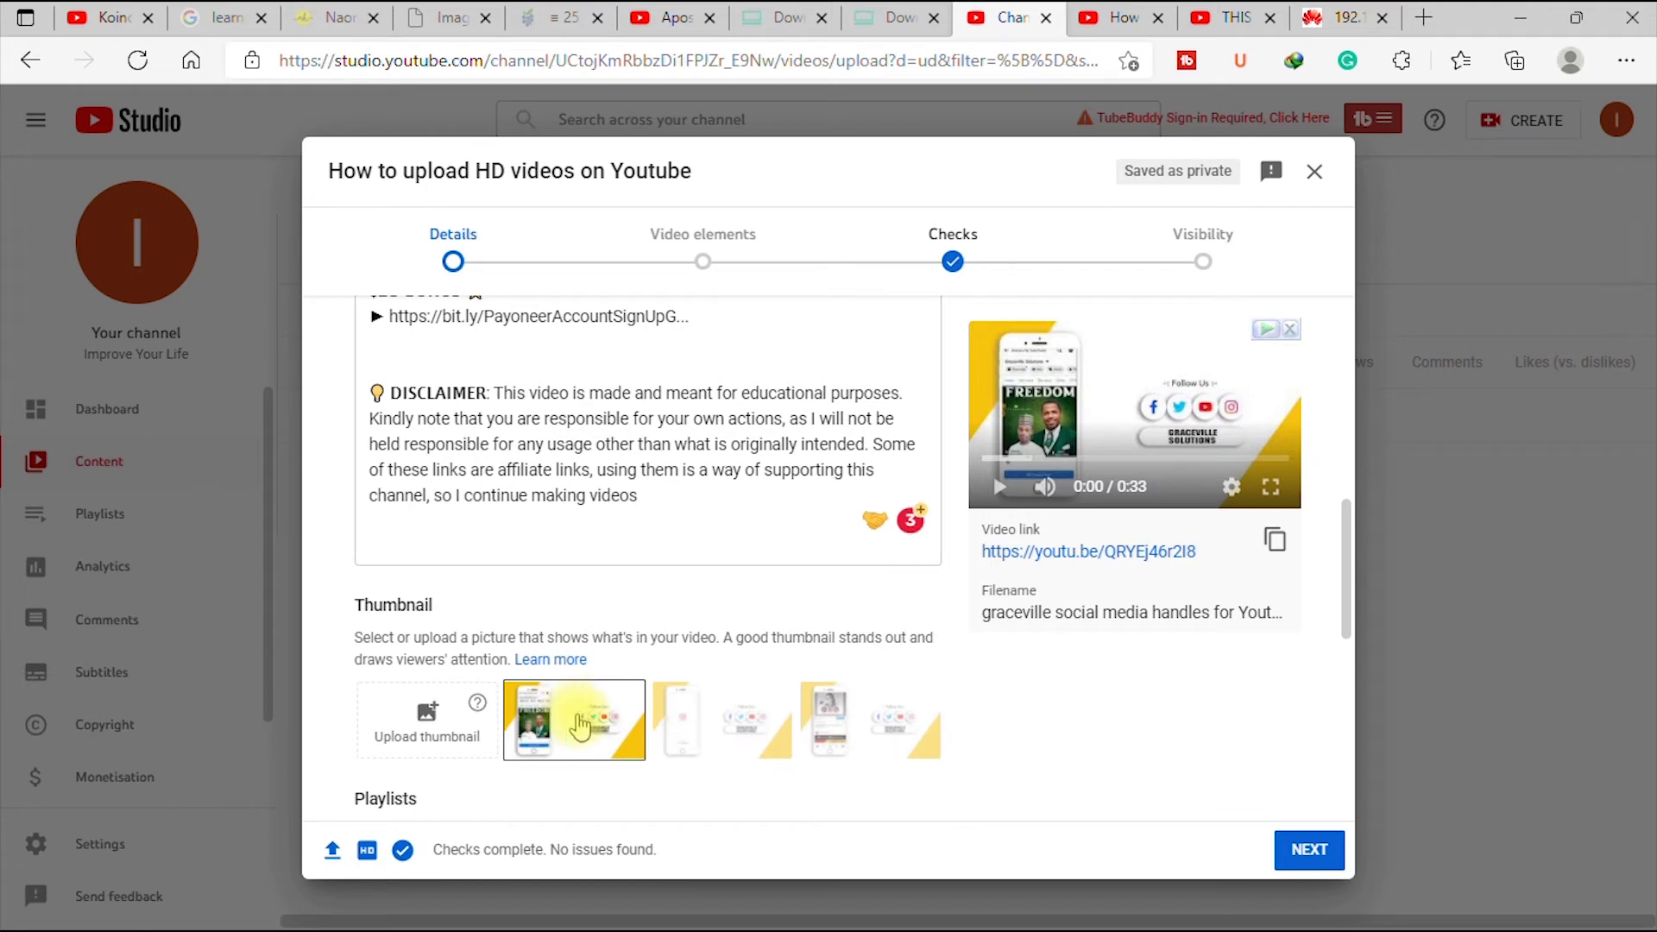
scroll(583, 720, "down", 3)
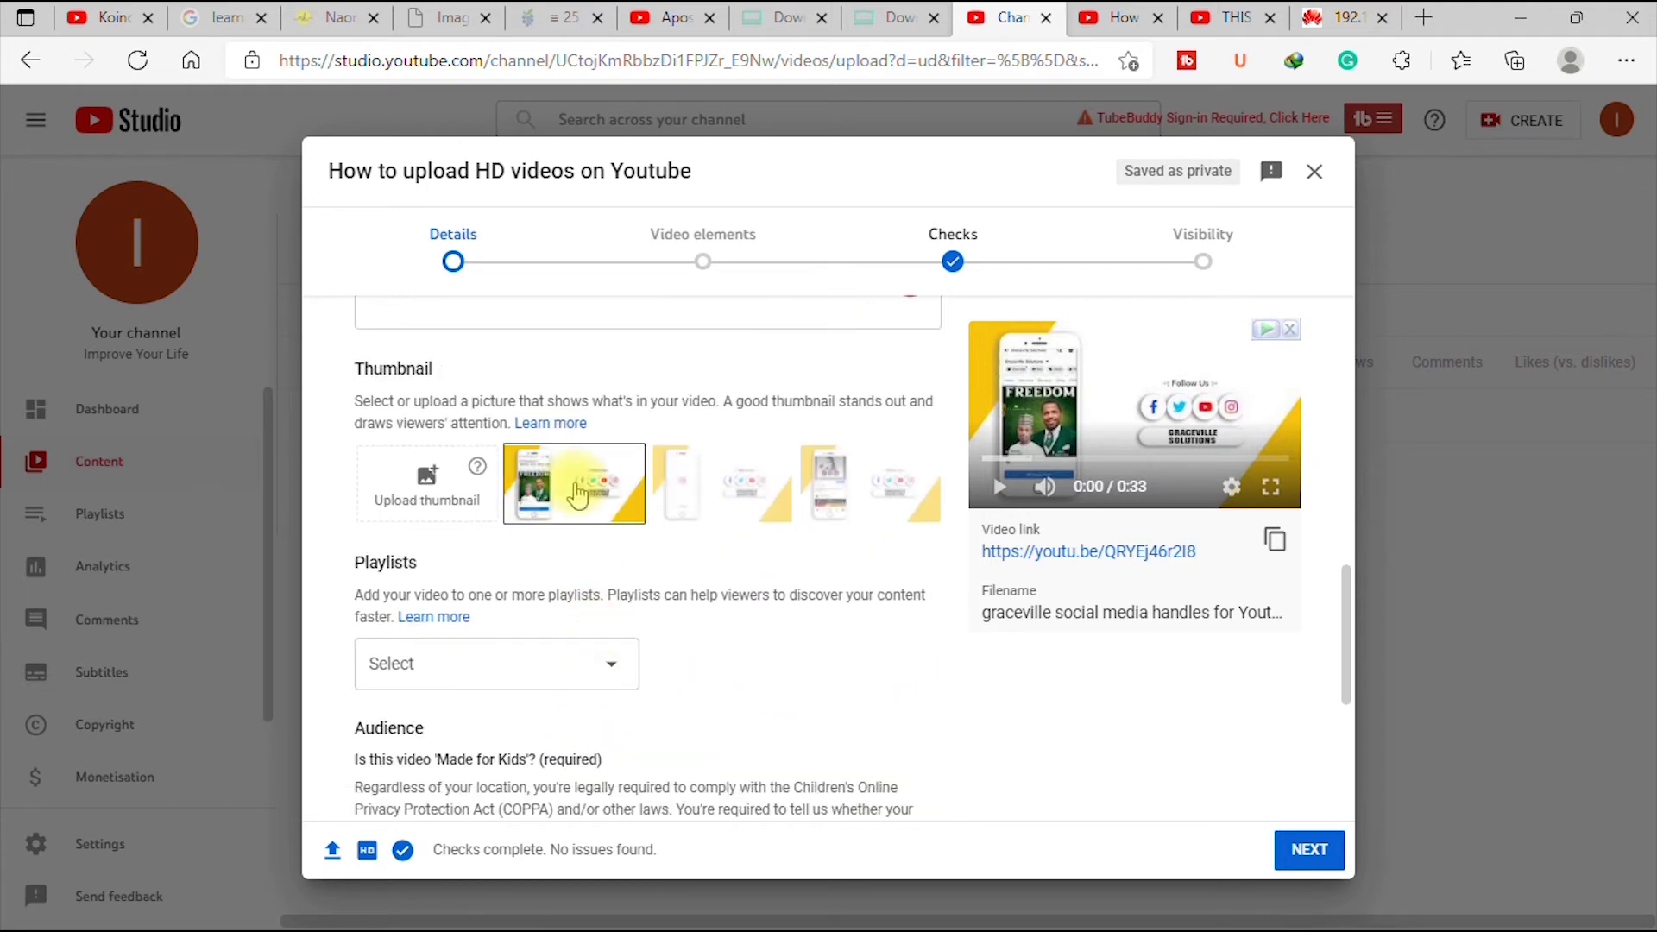
scroll(637, 595, "down", 2)
scroll(401, 619, "down", 3)
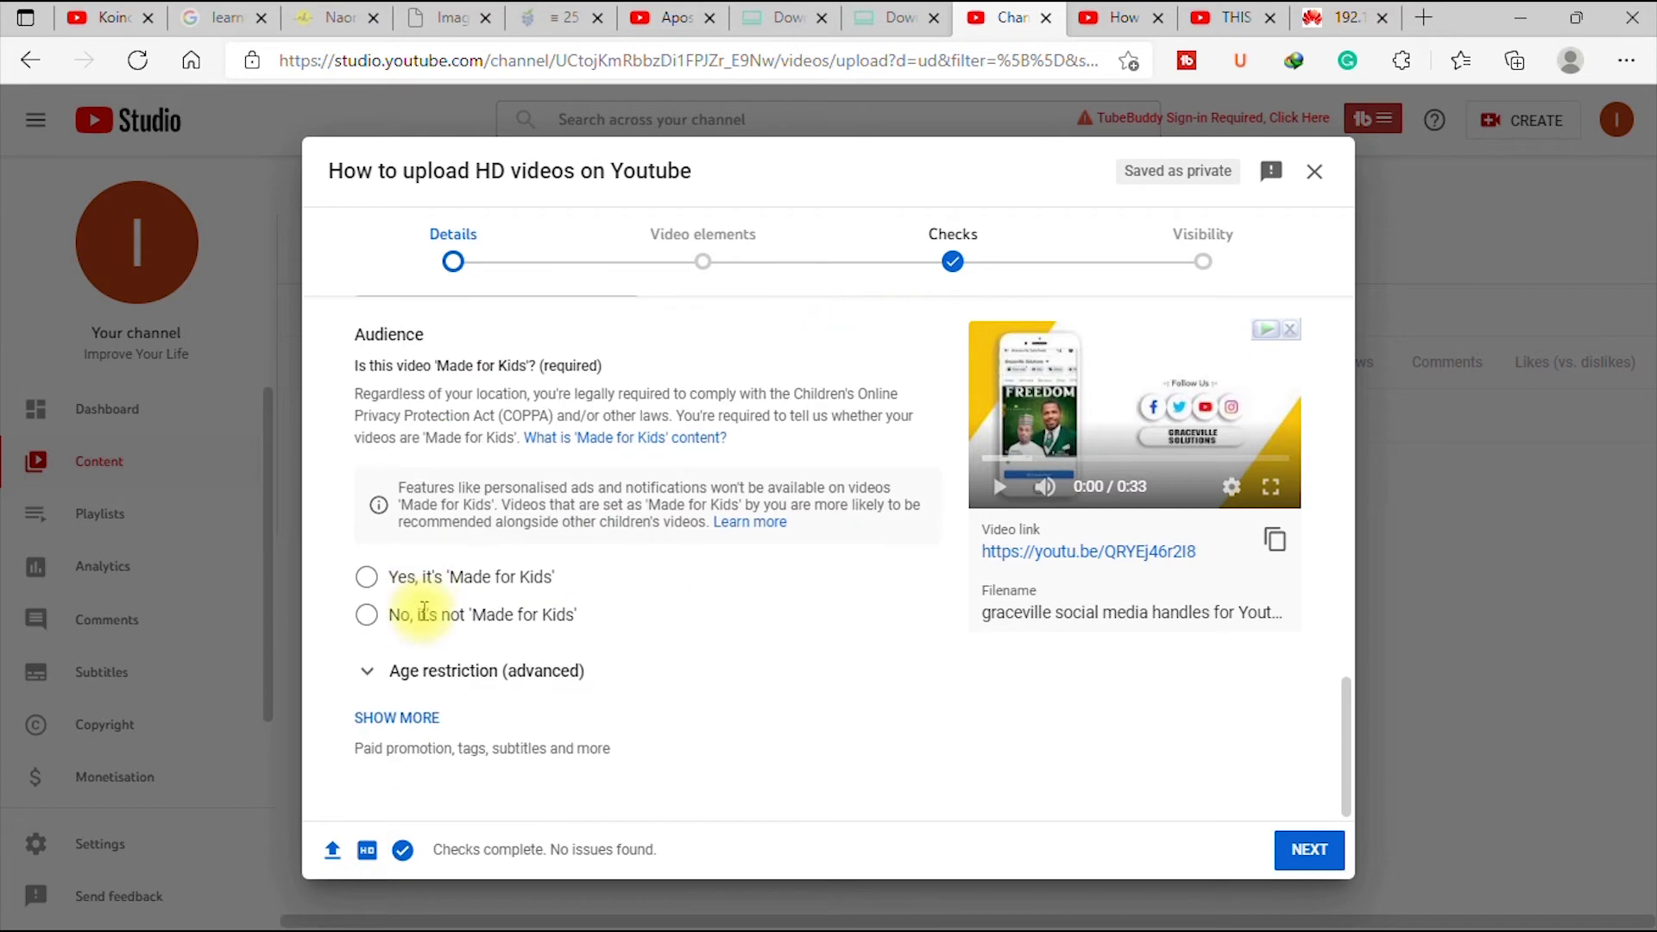
Step: Mark the video as not made for kids and expand the extra details
left_click(366, 618)
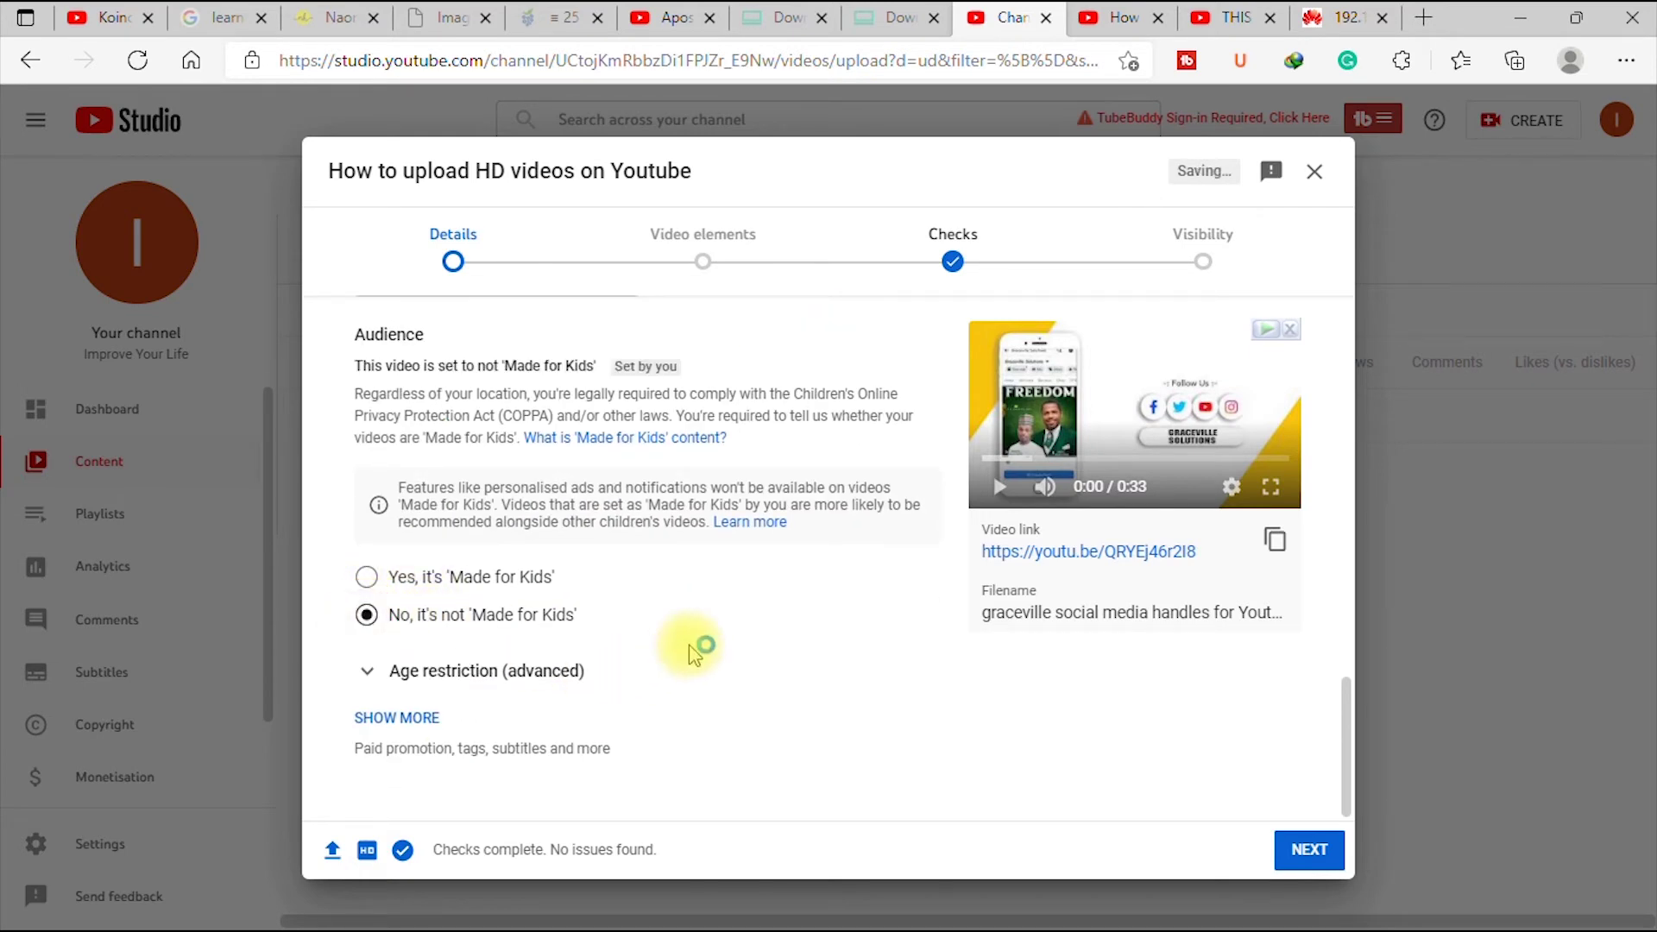
left_click(399, 723)
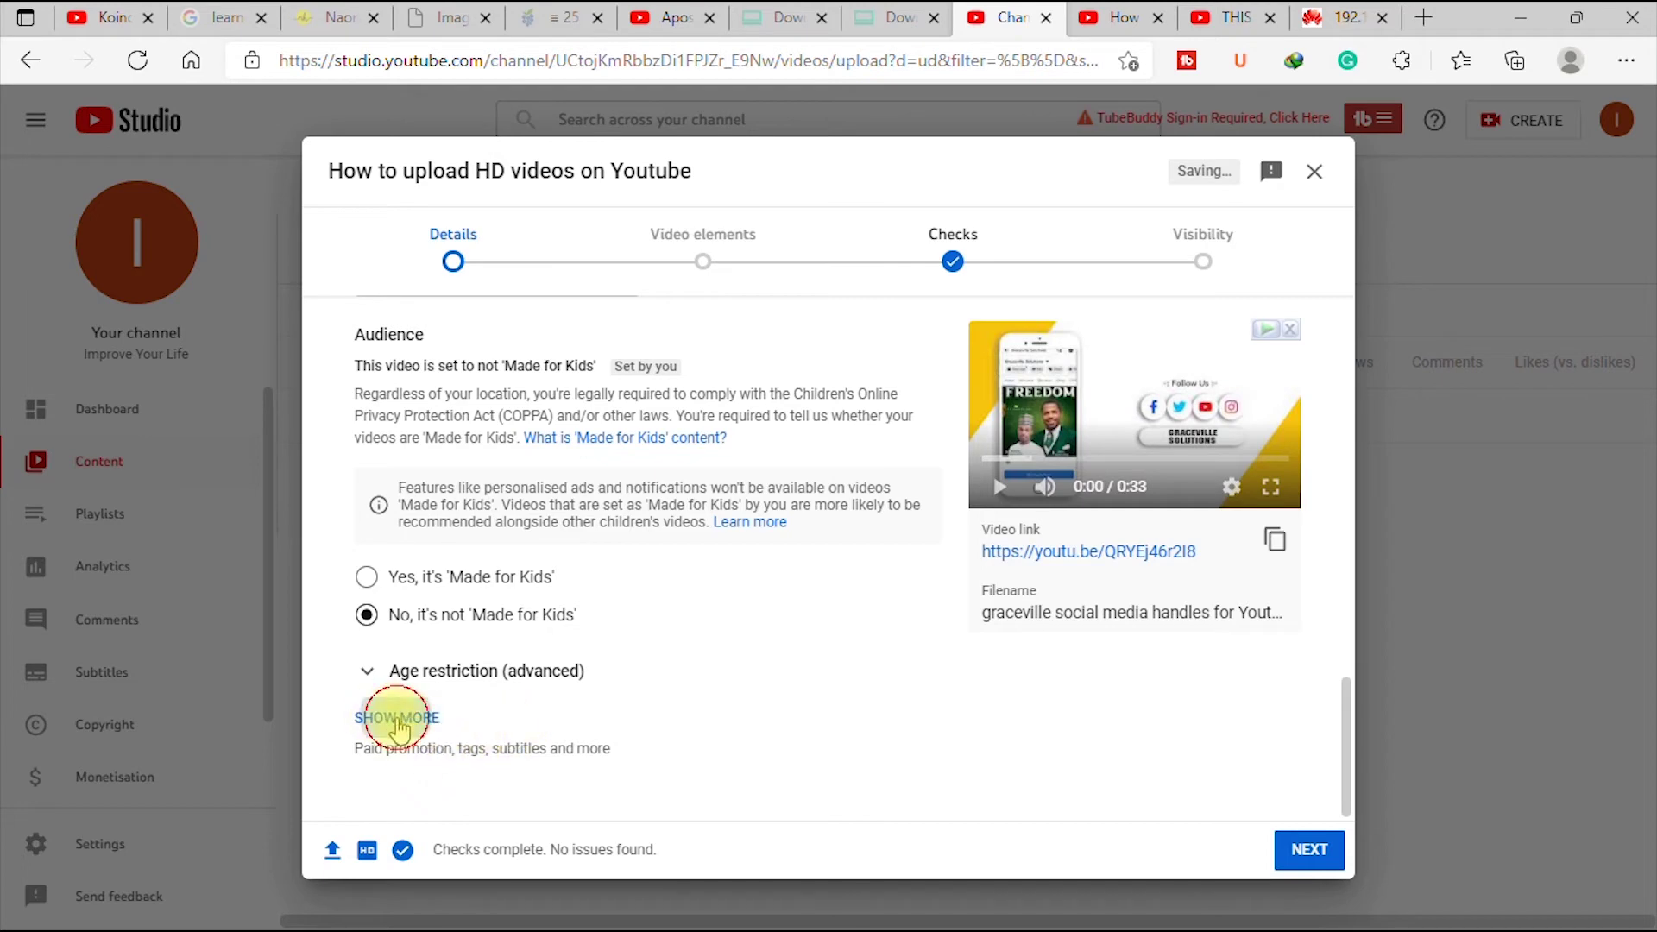
scroll(475, 682, "down", 6)
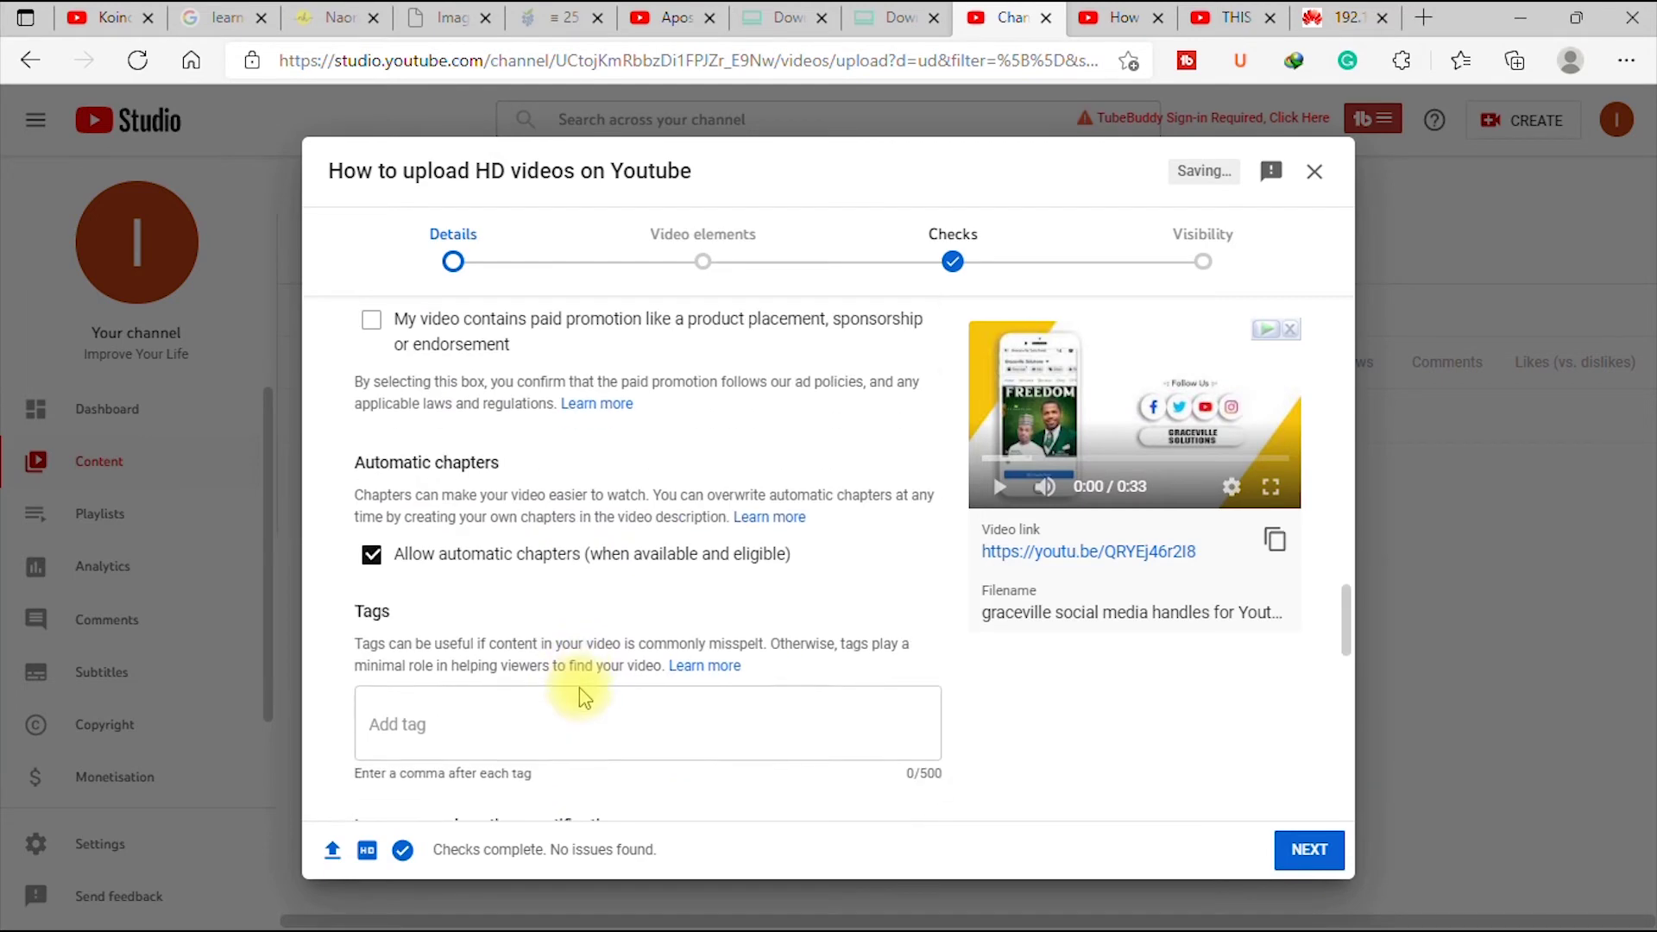
scroll(584, 697, "down", 3)
Step: Add tags 'hd videos' and 'youtube videos', correcting the misspelling 'vdoes'
left_click(475, 490)
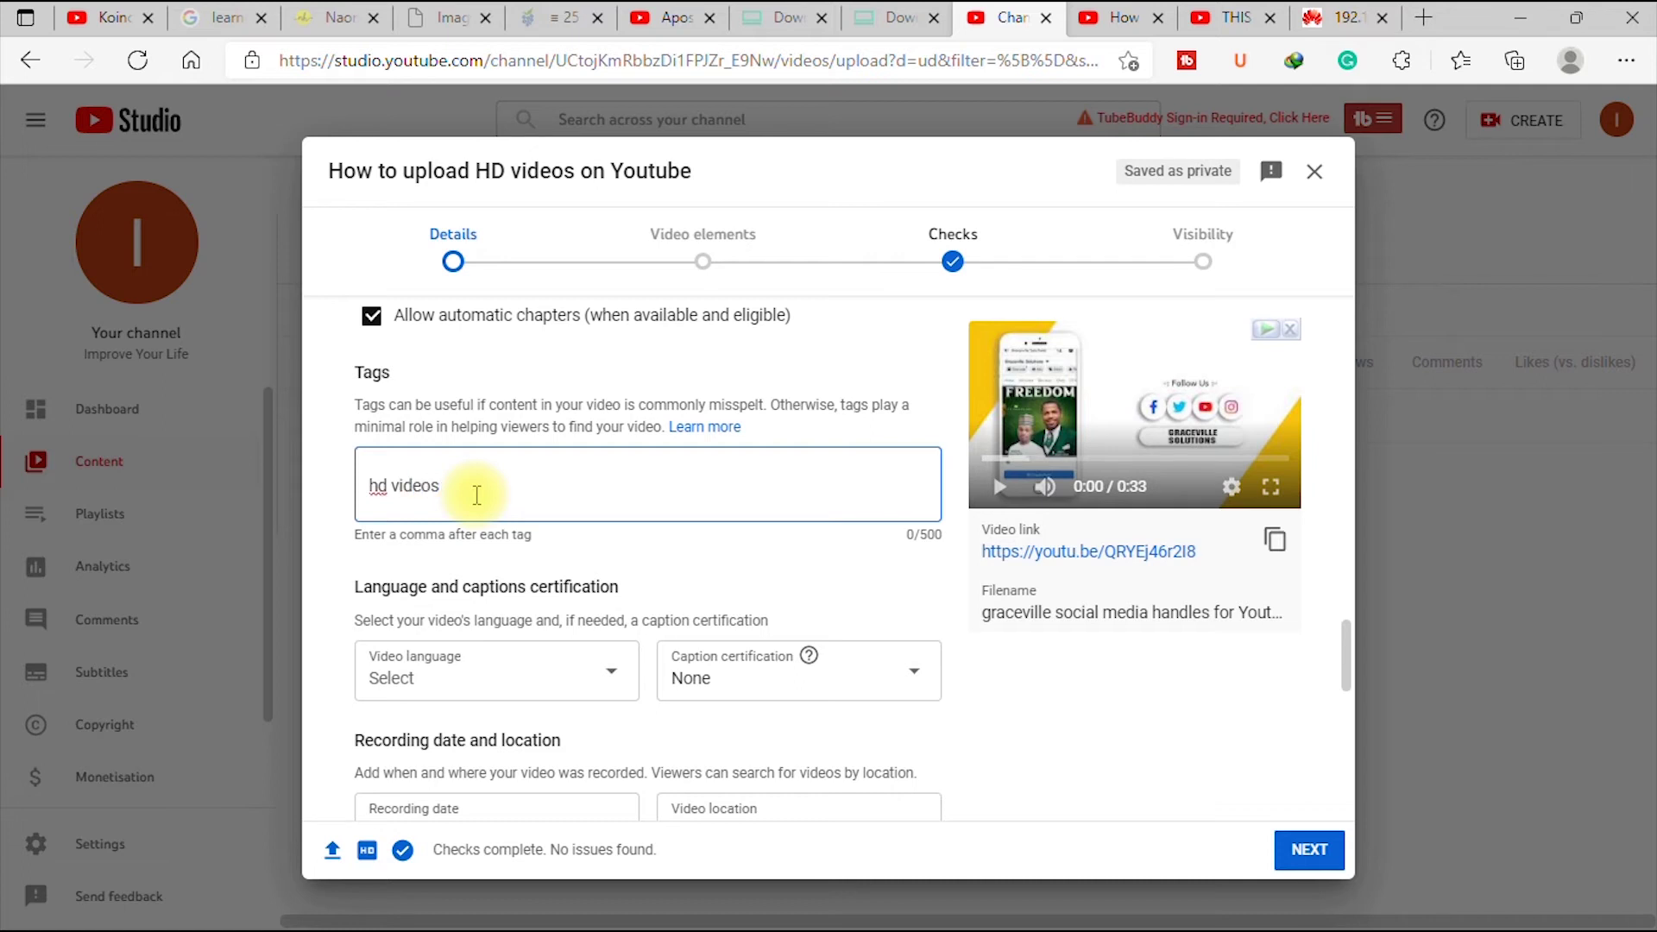
key("comma")
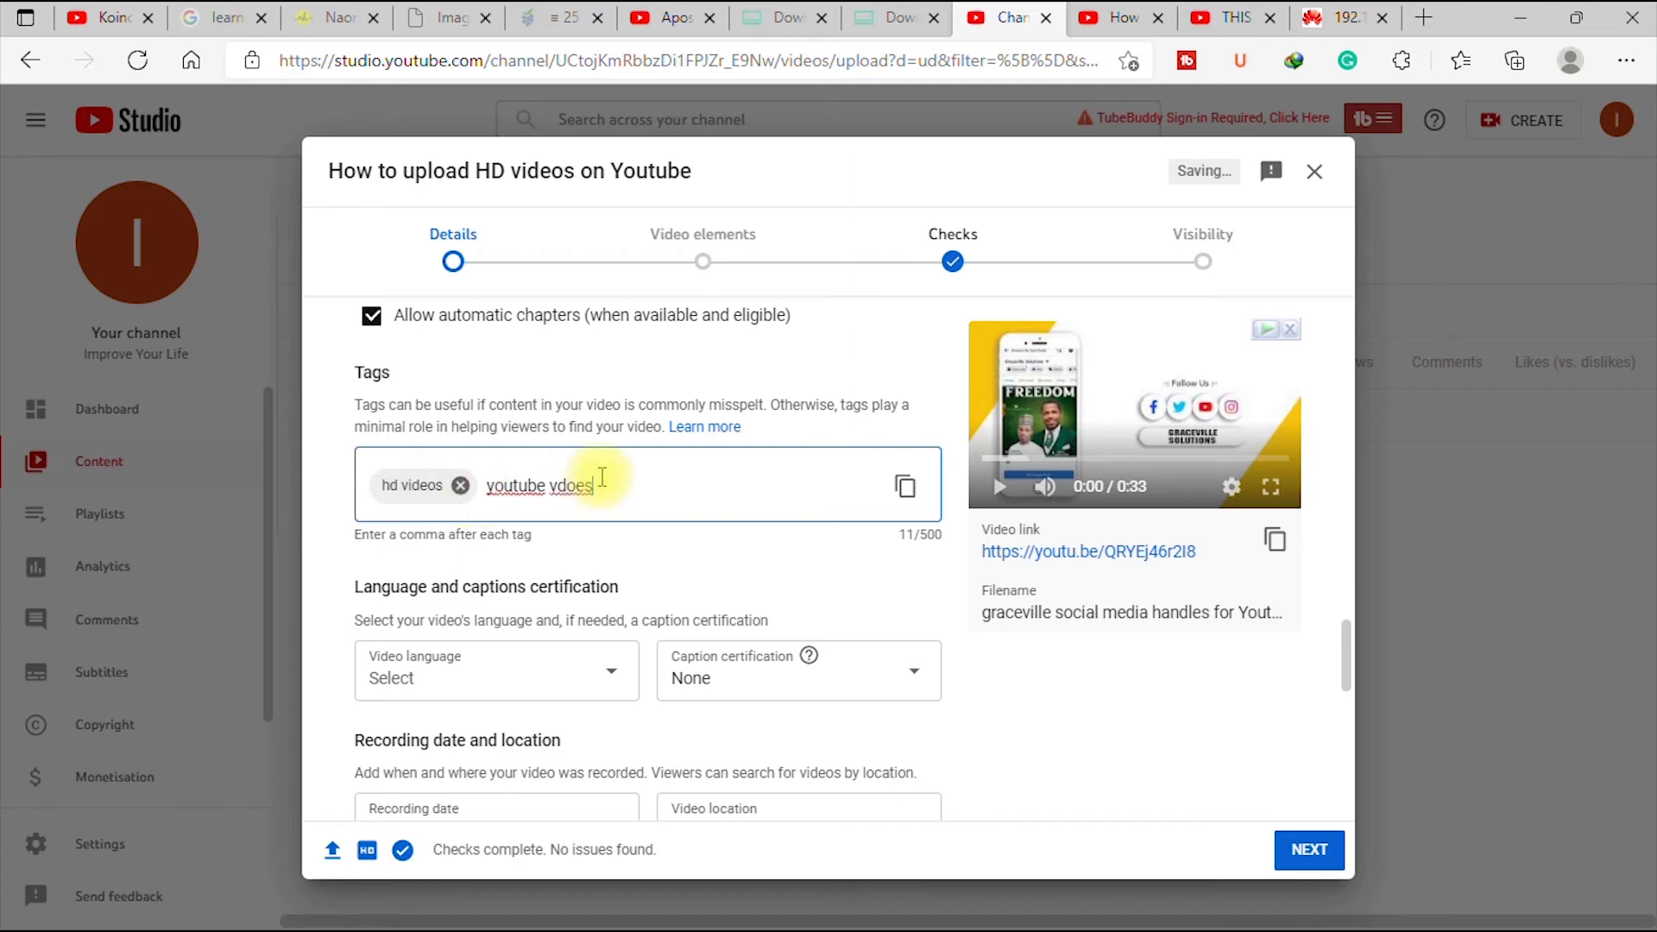
right_click(567, 489)
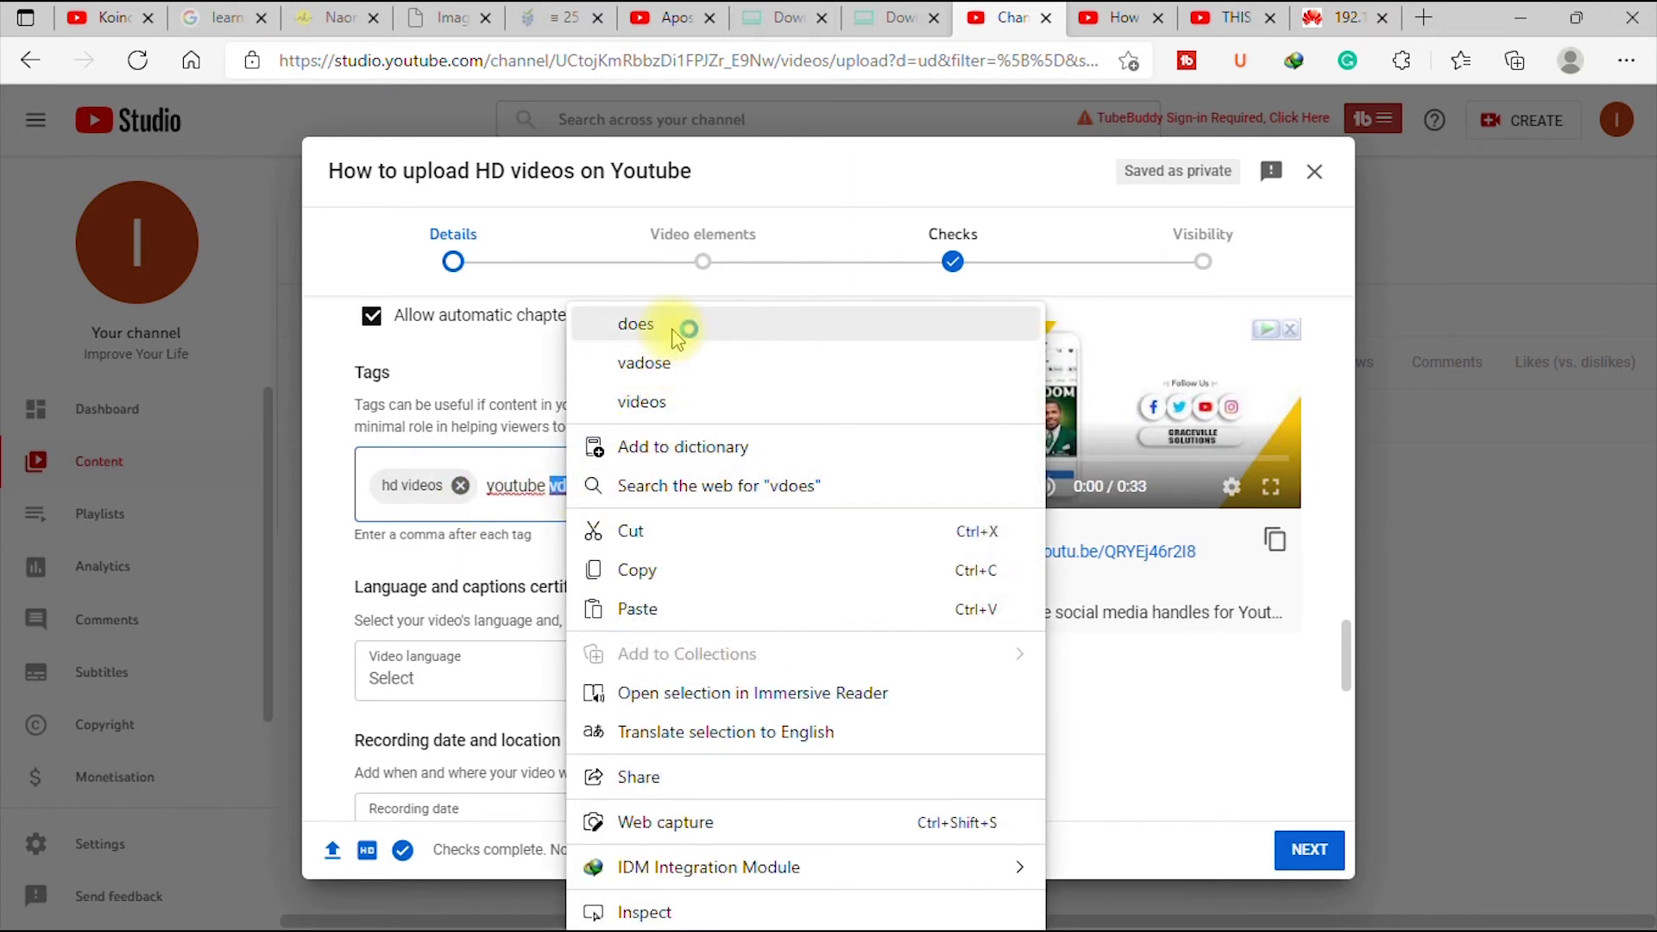
left_click(680, 400)
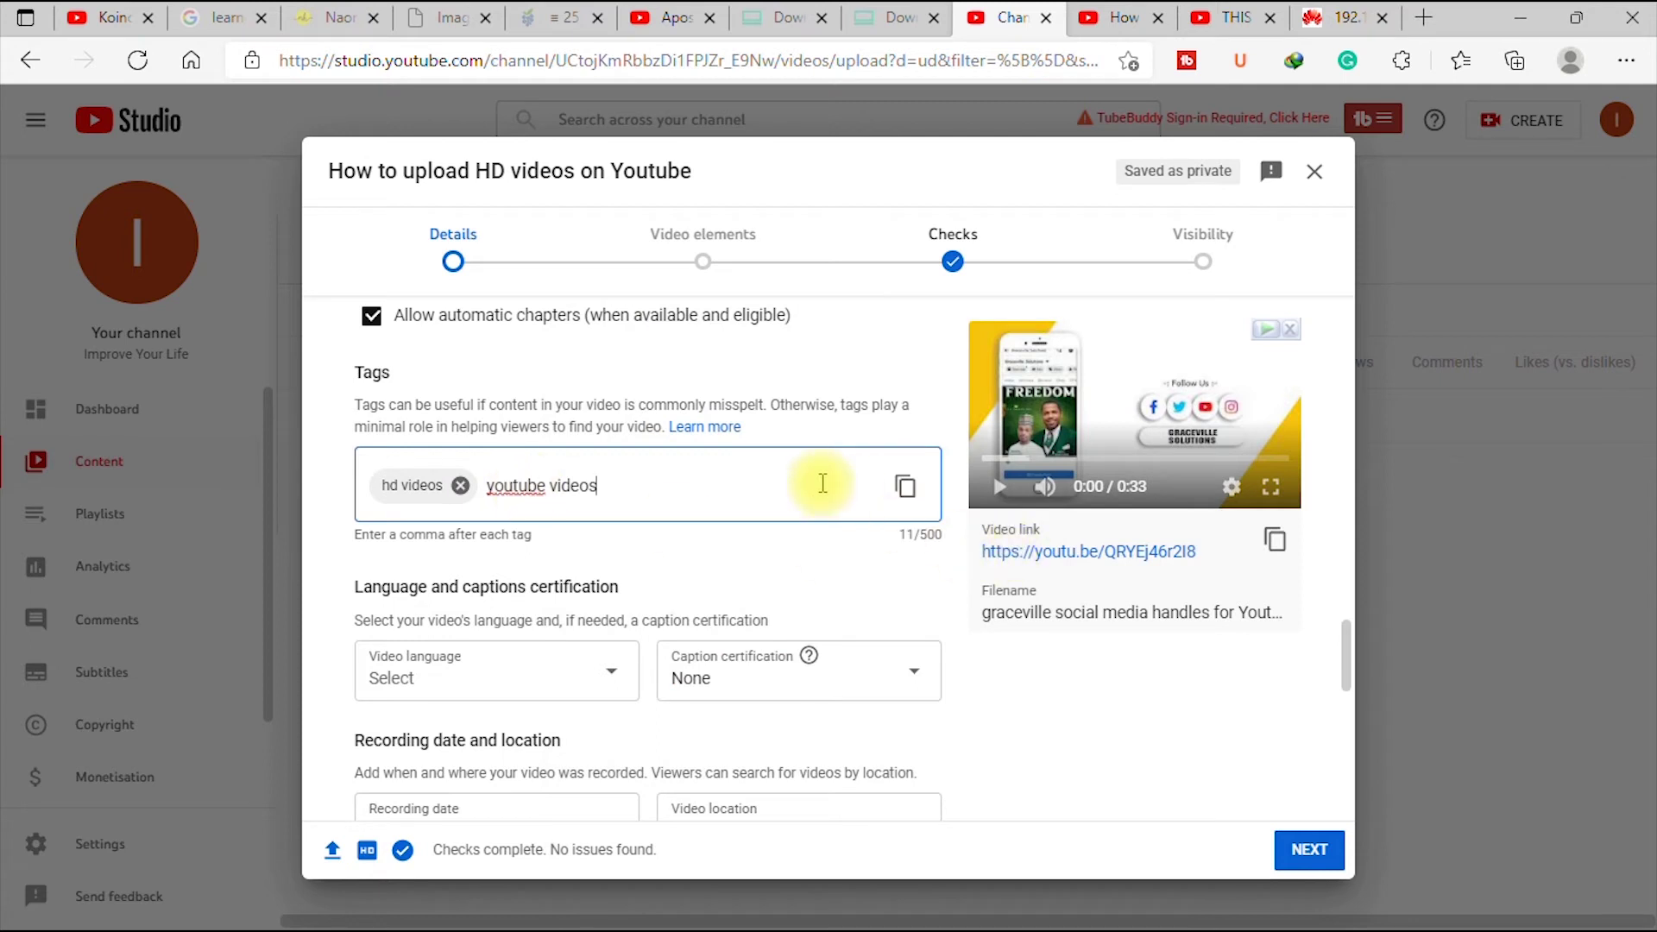
type(",")
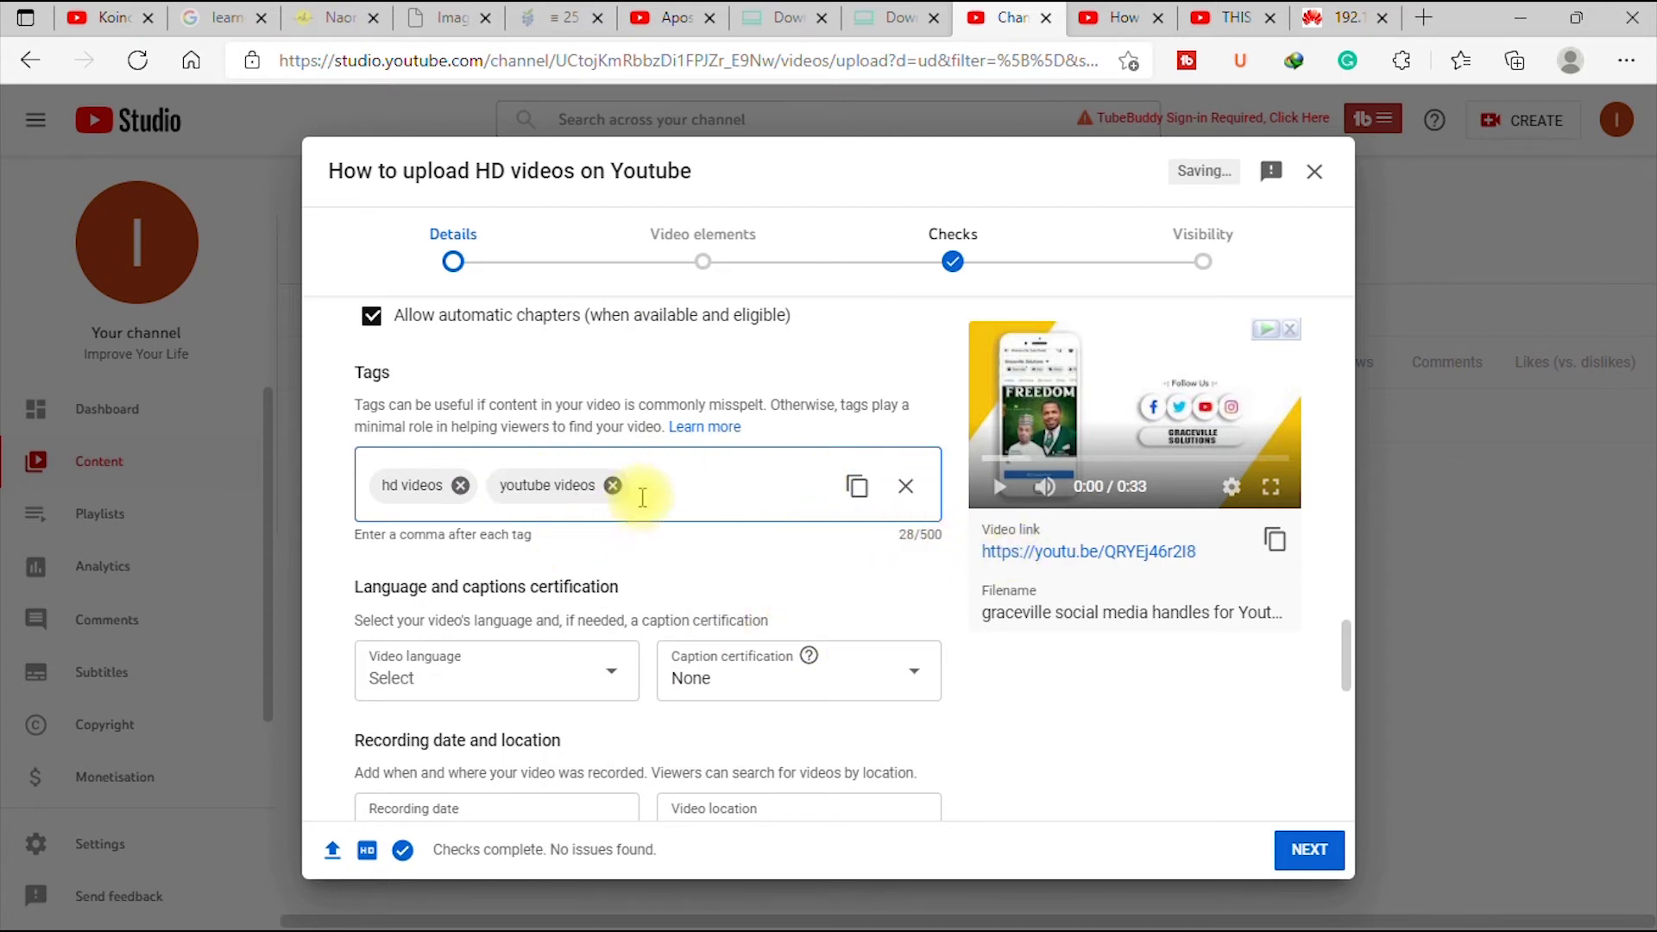
Step: Set the video language to English
scroll(673, 484, "down", 2)
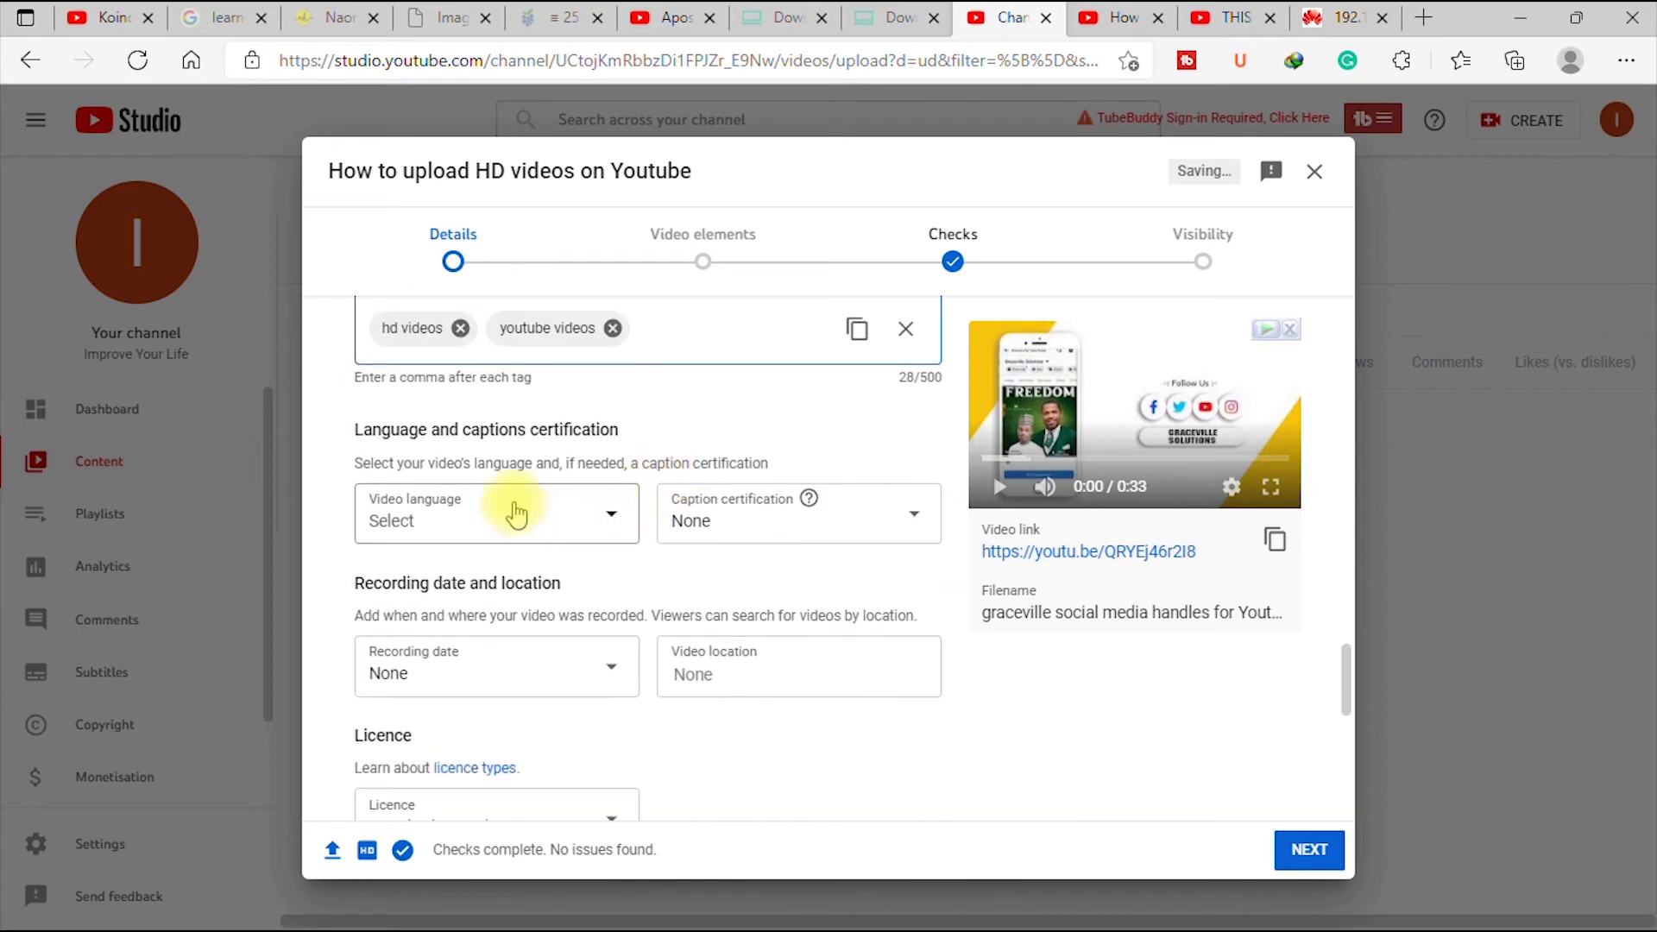
left_click(483, 530)
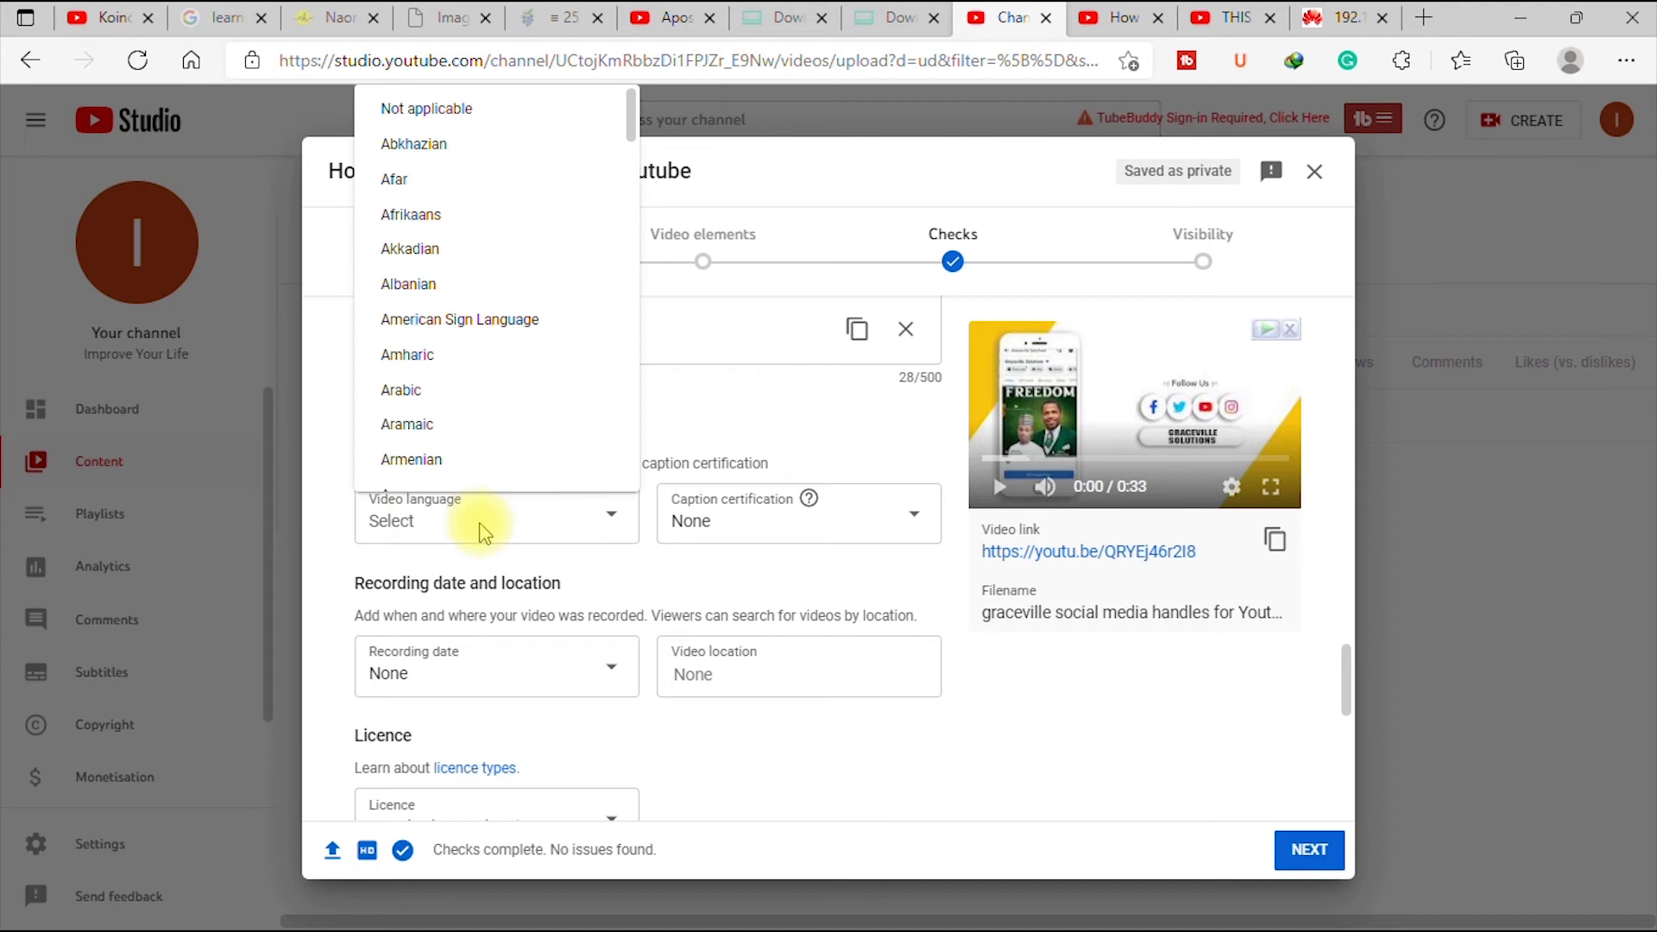
left_click(584, 481)
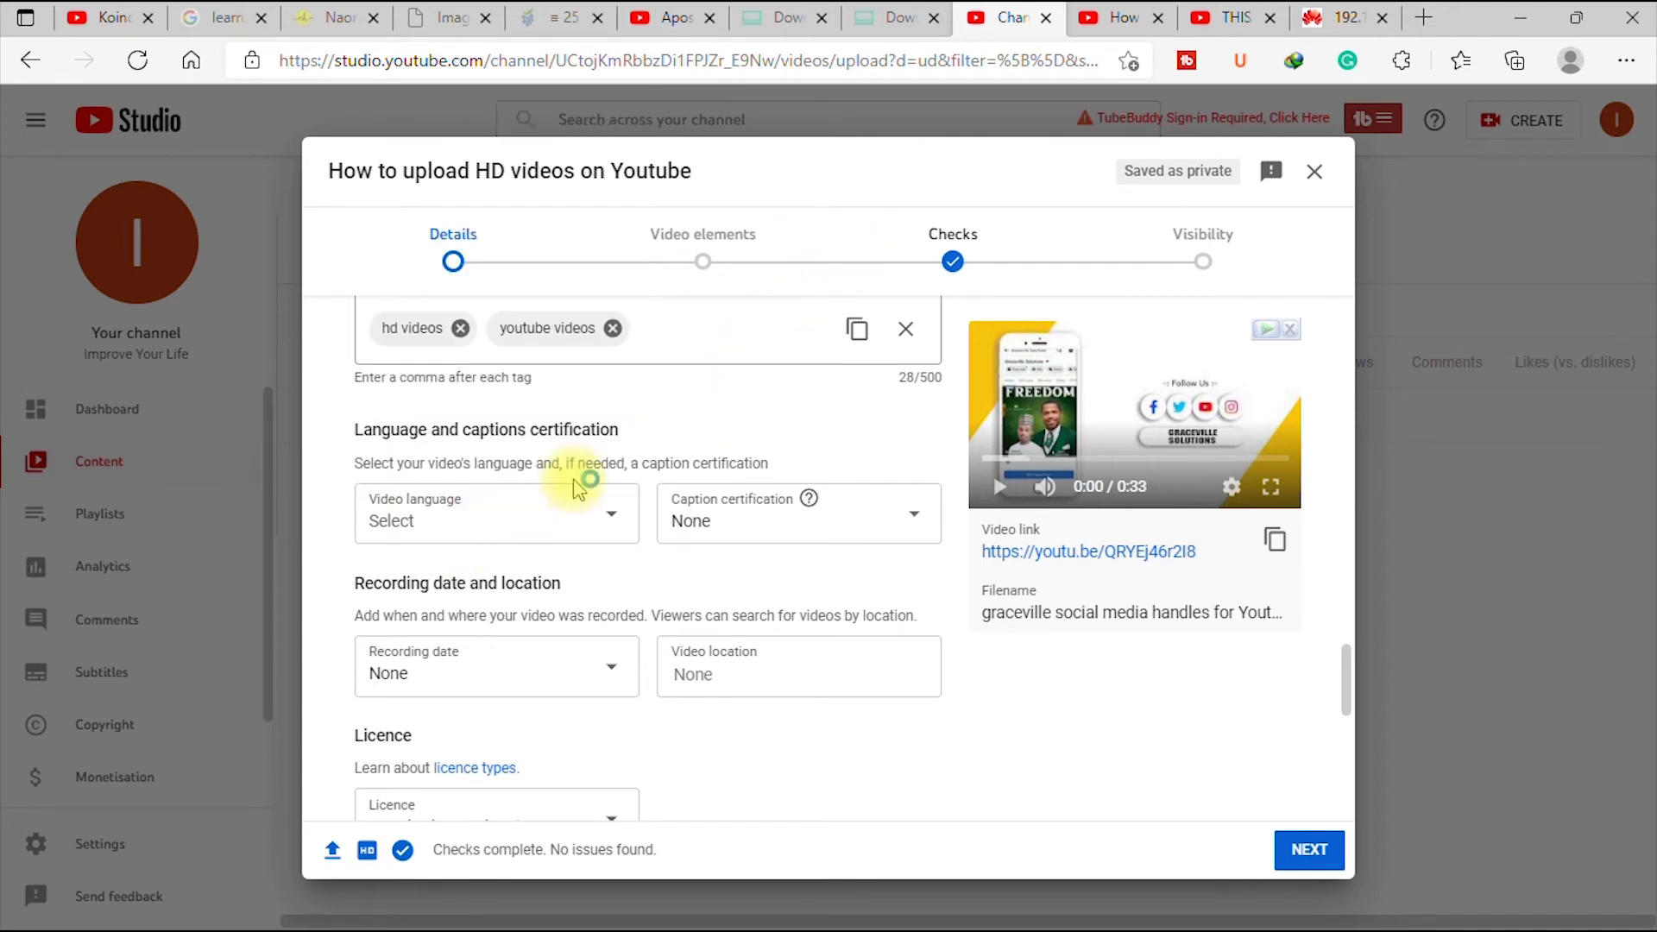
left_click(497, 488)
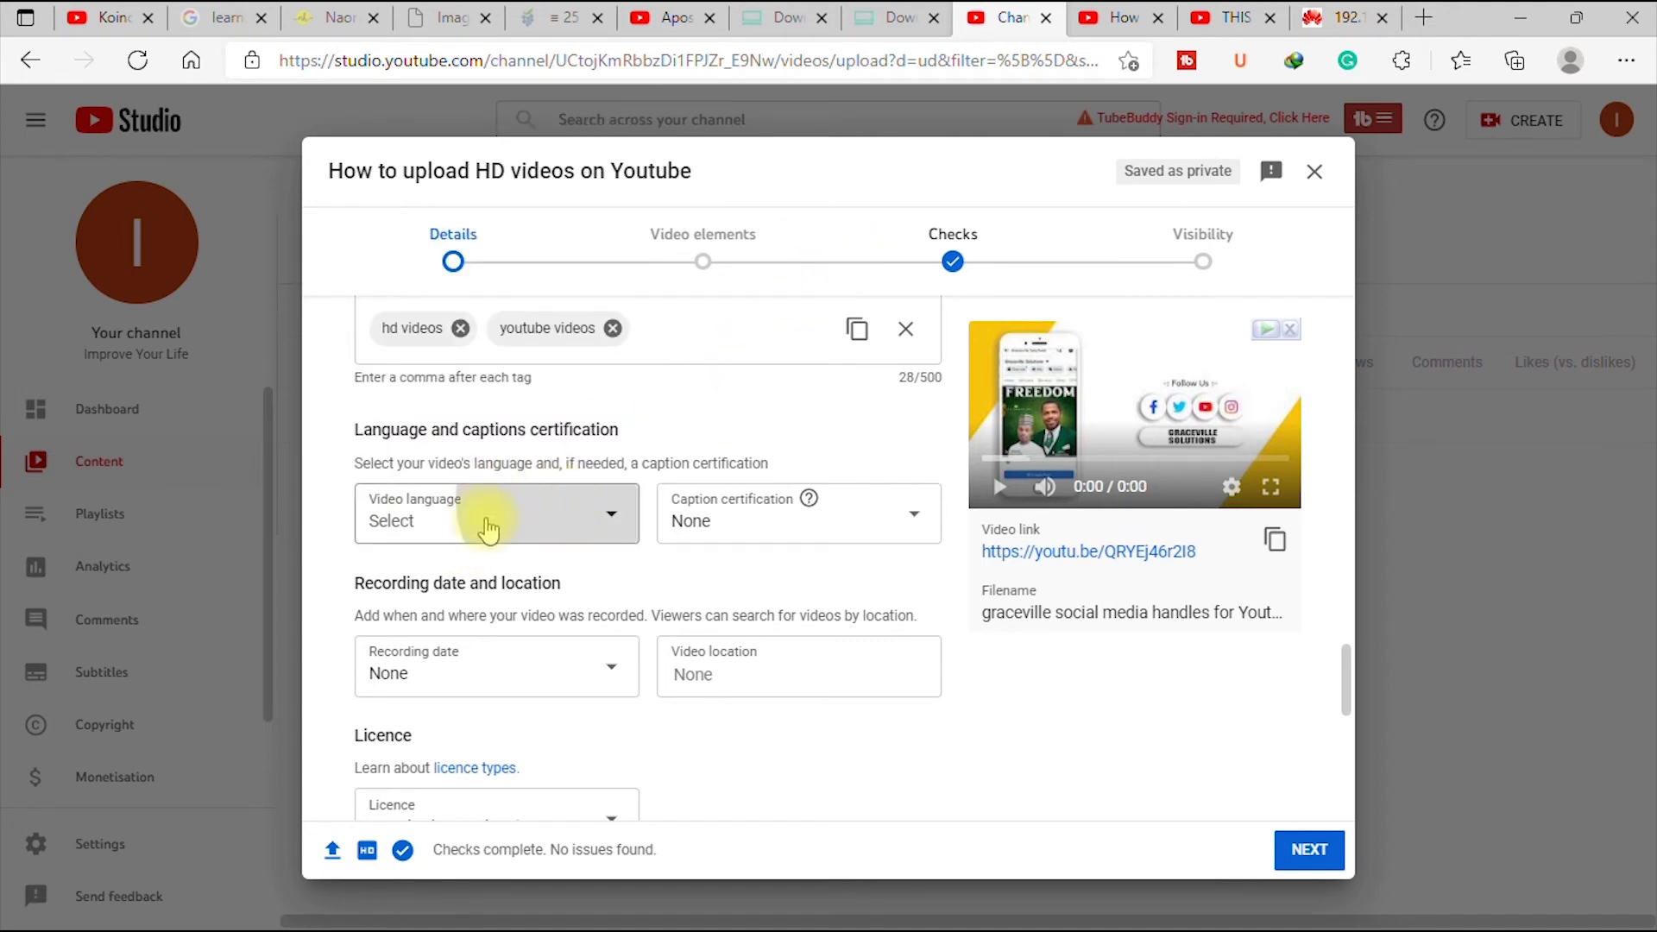
scroll(466, 397, "down", 8)
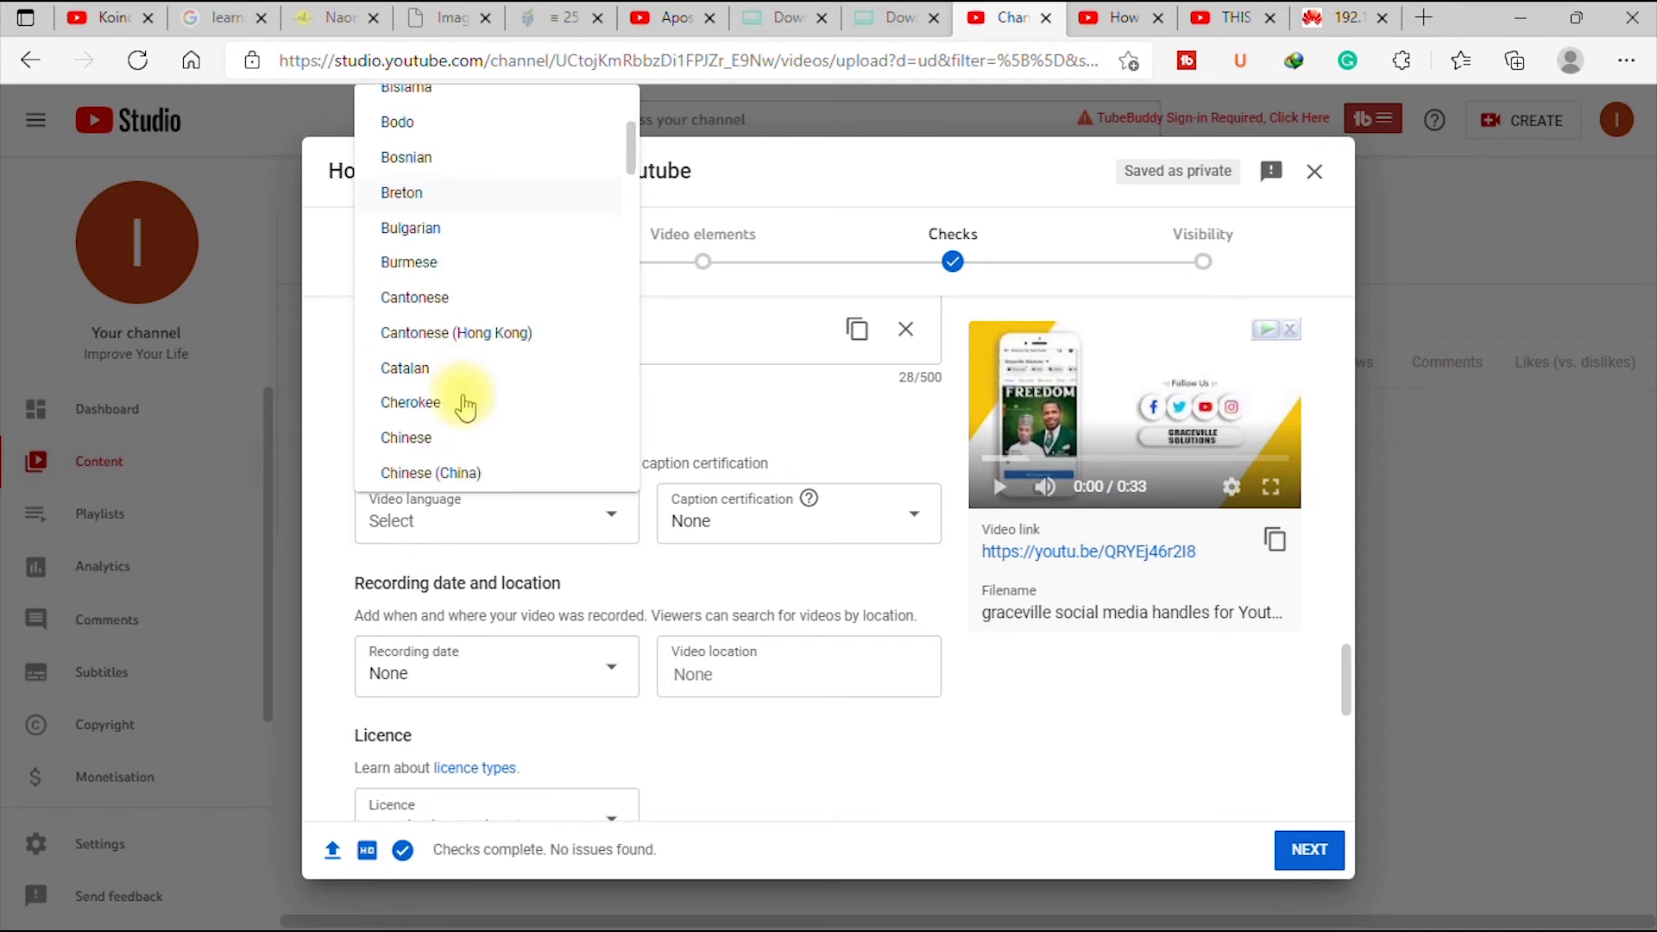
scroll(466, 406, "down", 10)
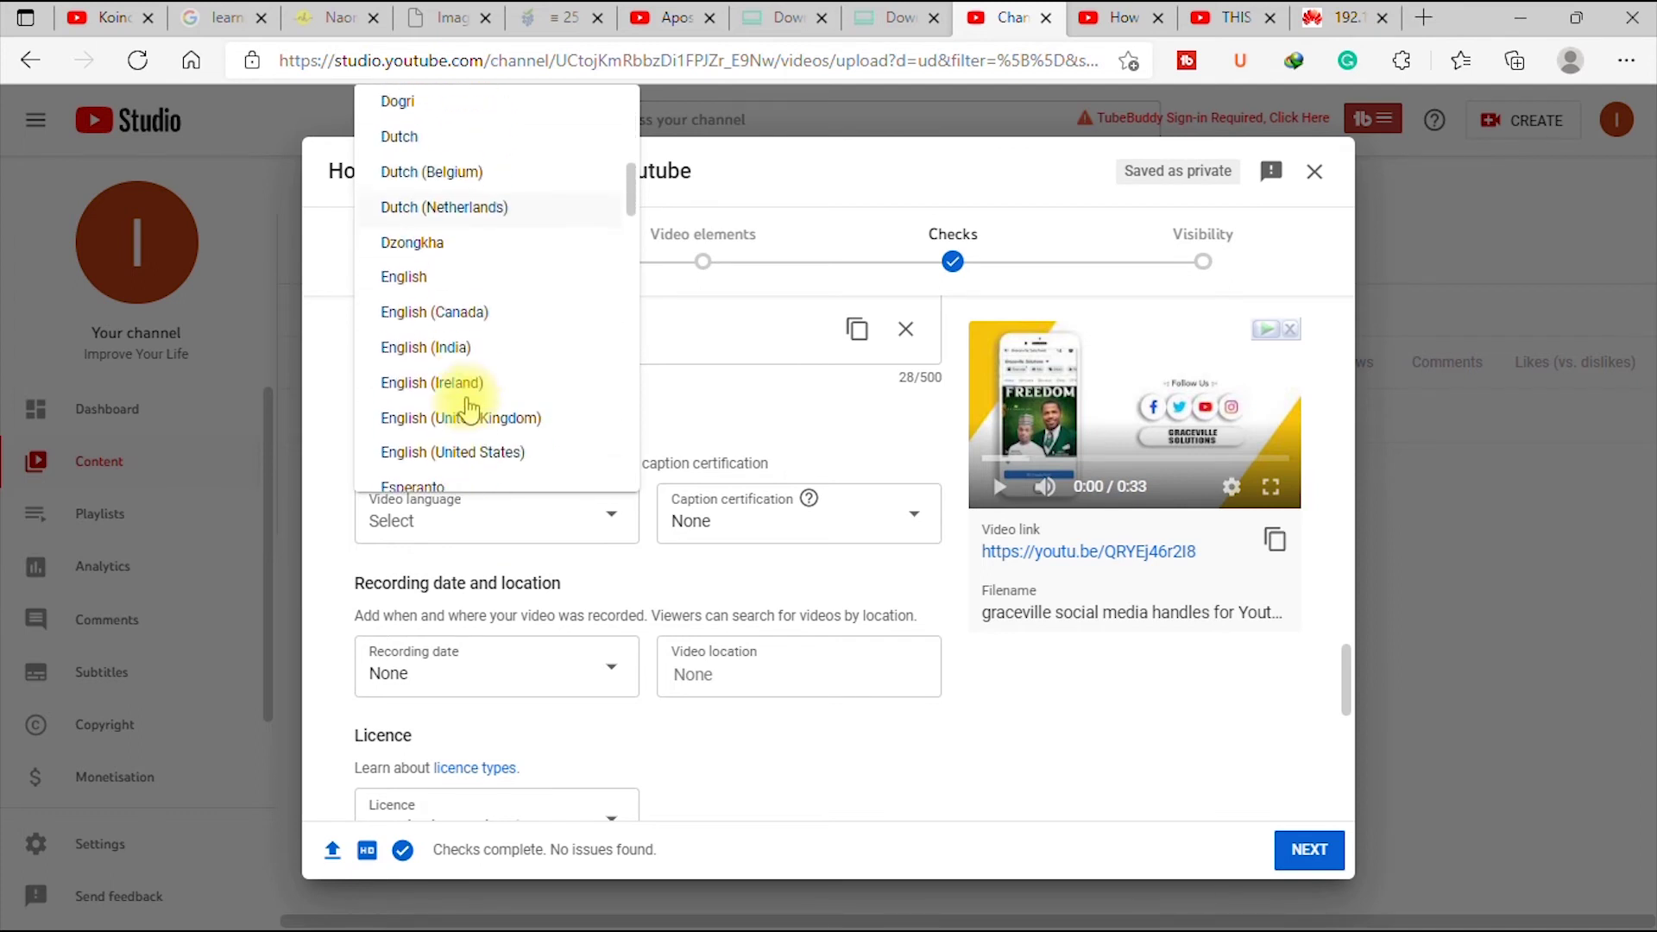
left_click(451, 272)
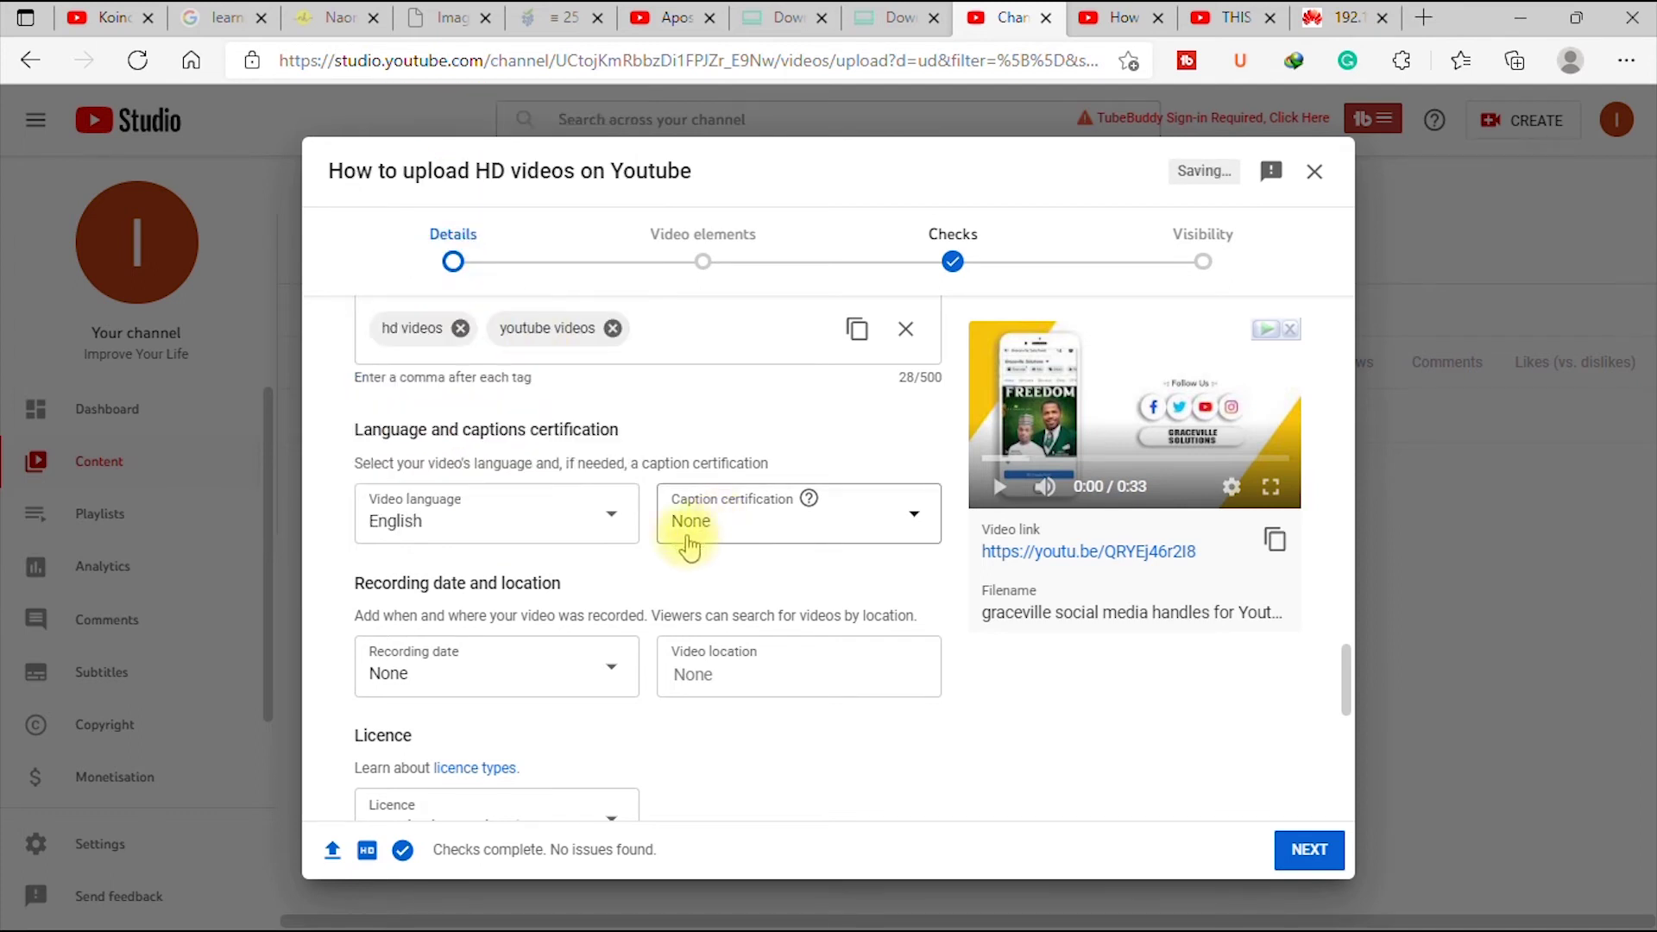
Step: Advance from Details to the Video elements step
scroll(442, 682, "down", 2)
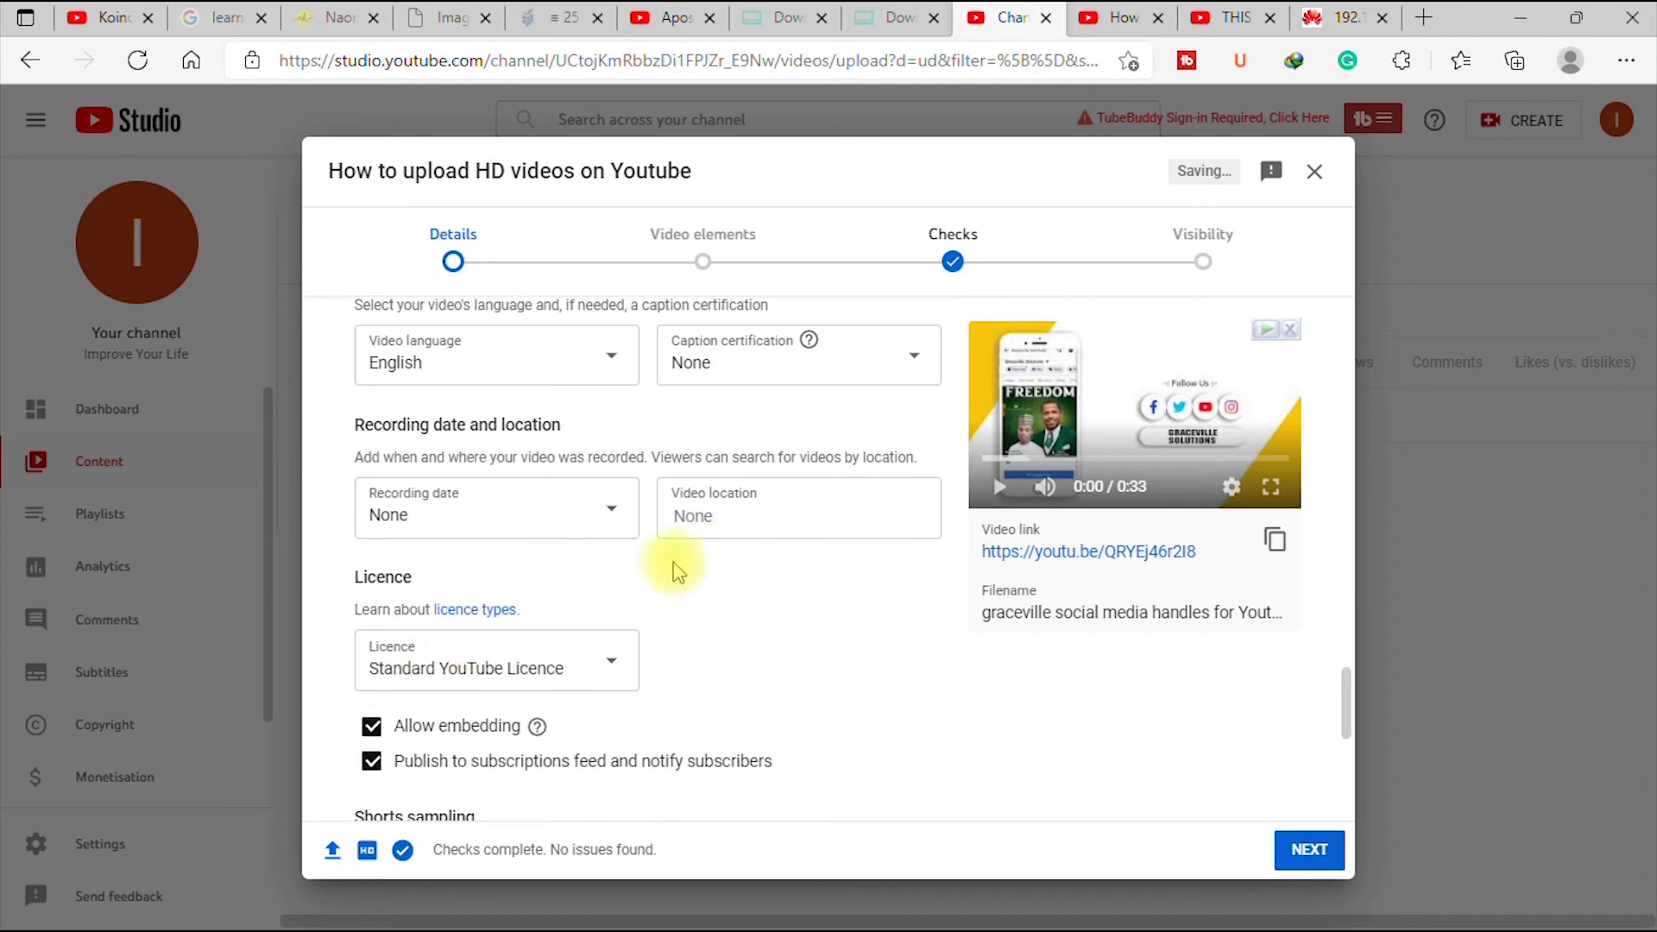
scroll(509, 630, "down", 6)
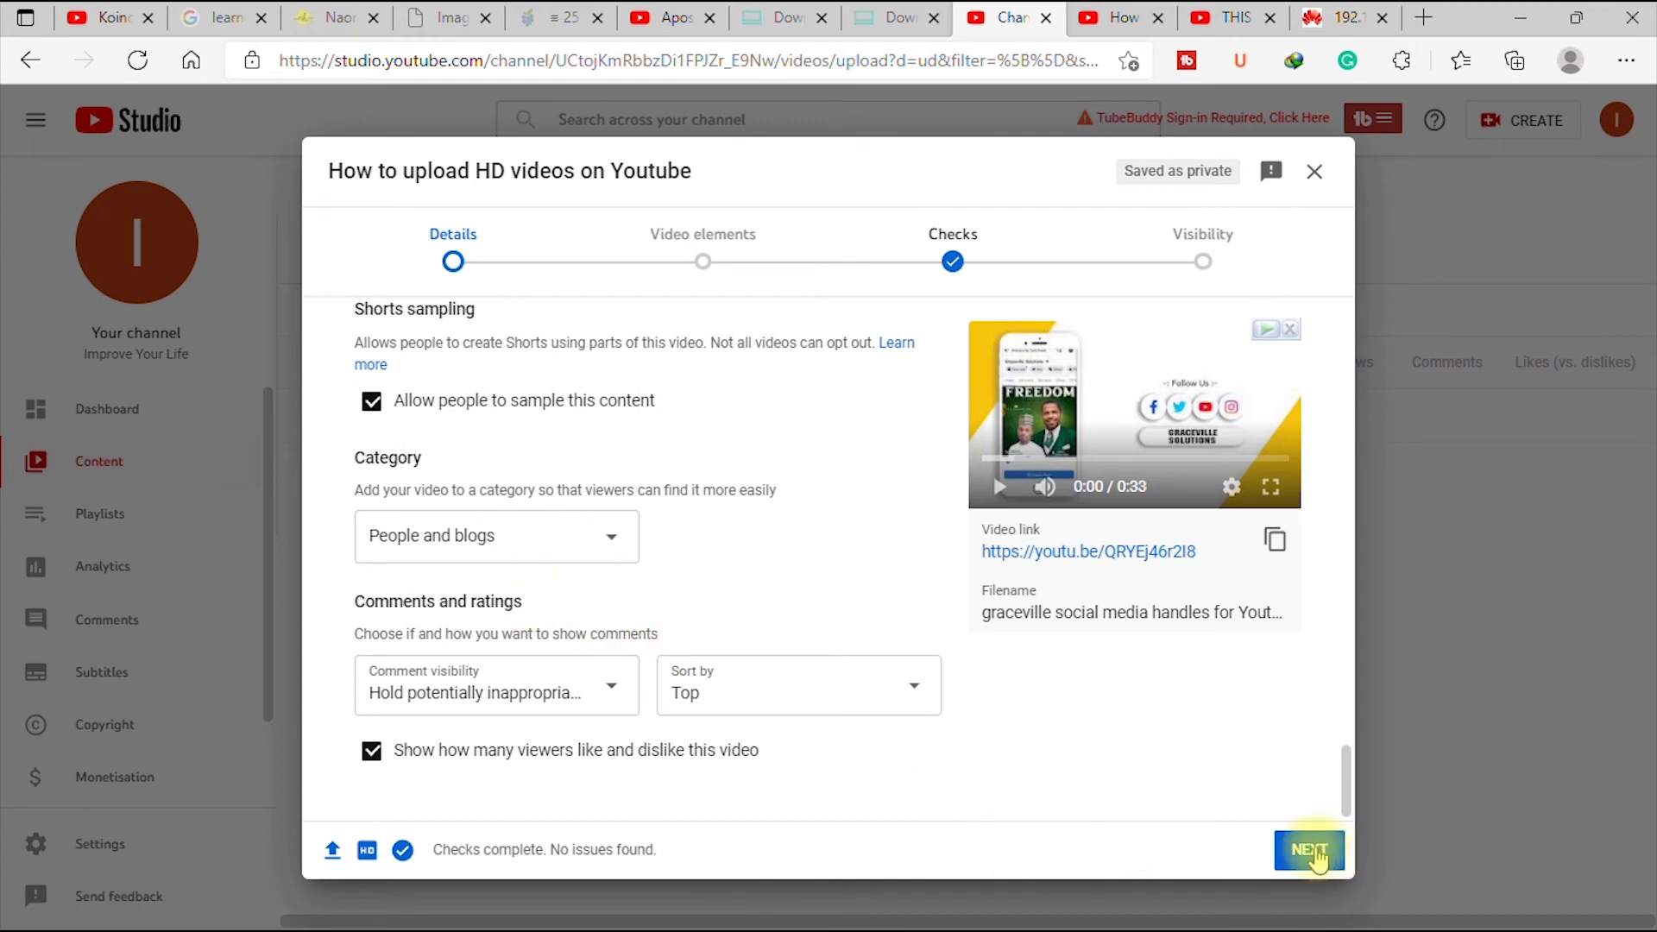
left_click(1310, 851)
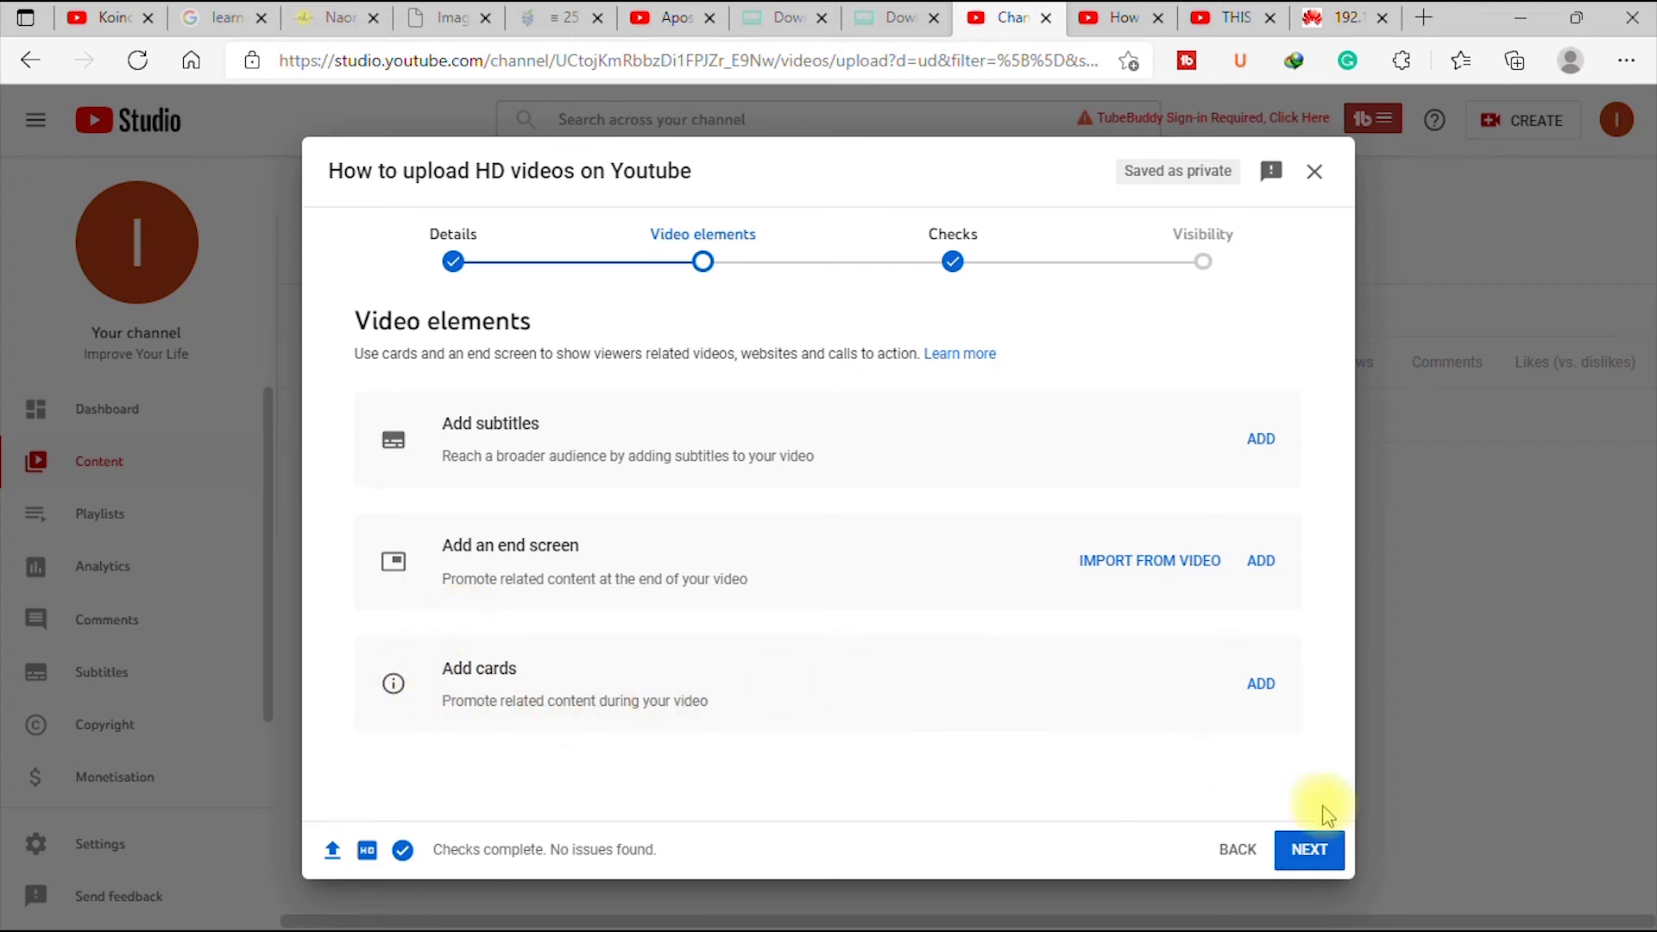
Step: Move through Checks to Visibility, dismissing the introducing checks tip
left_click(1313, 848)
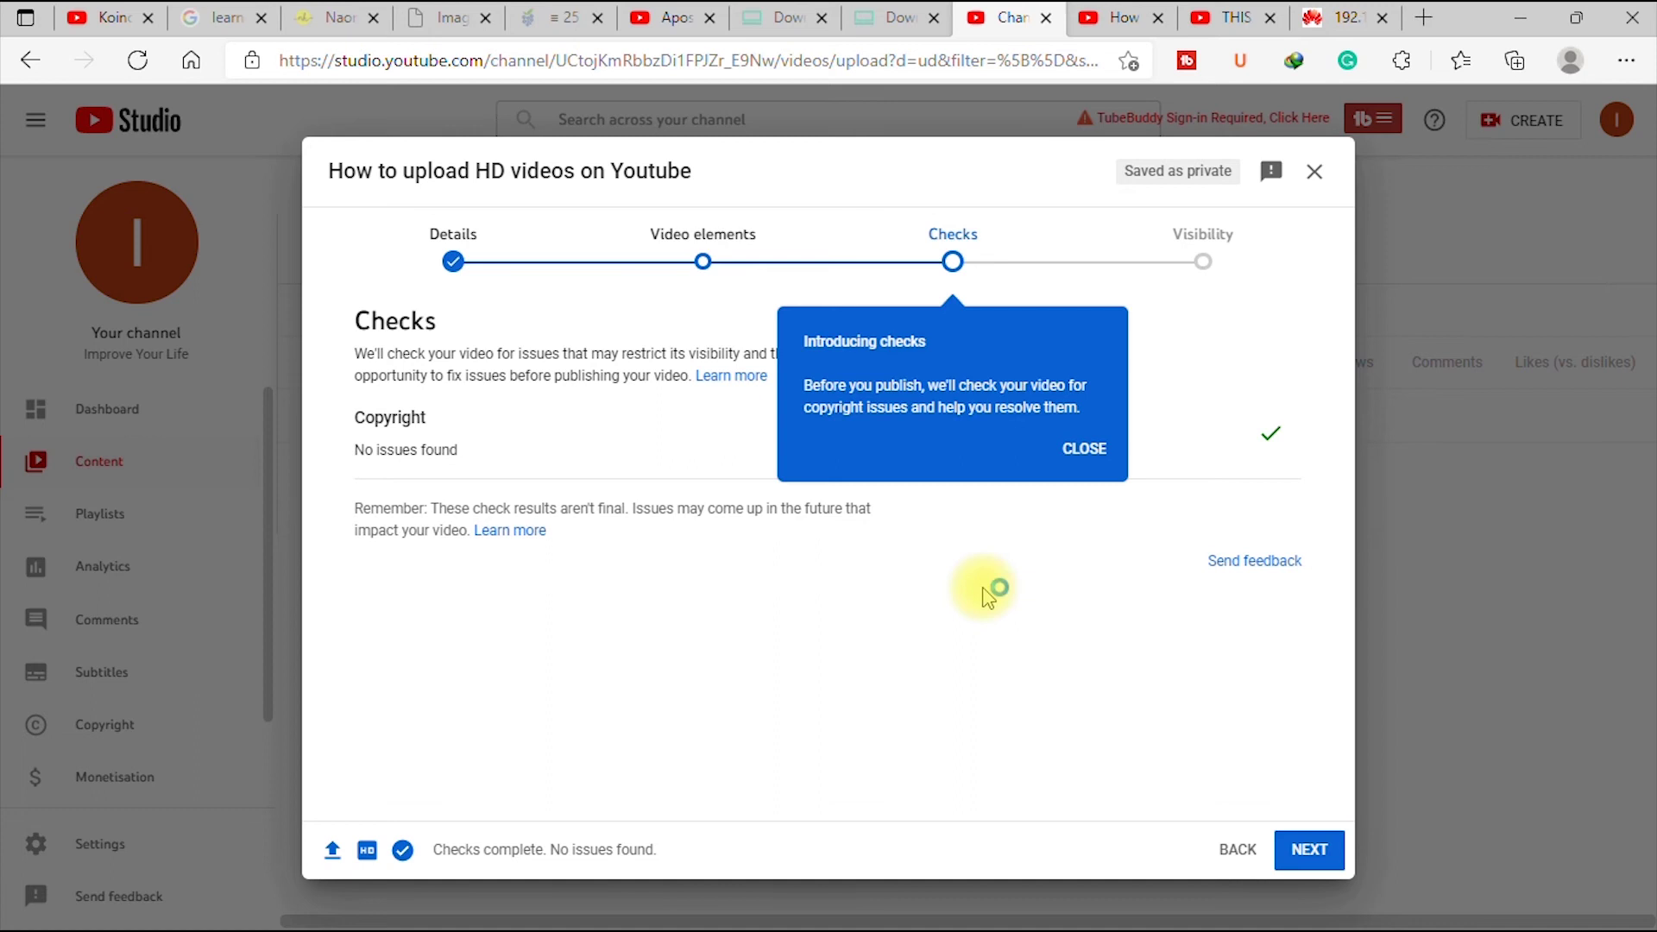
left_click(1081, 449)
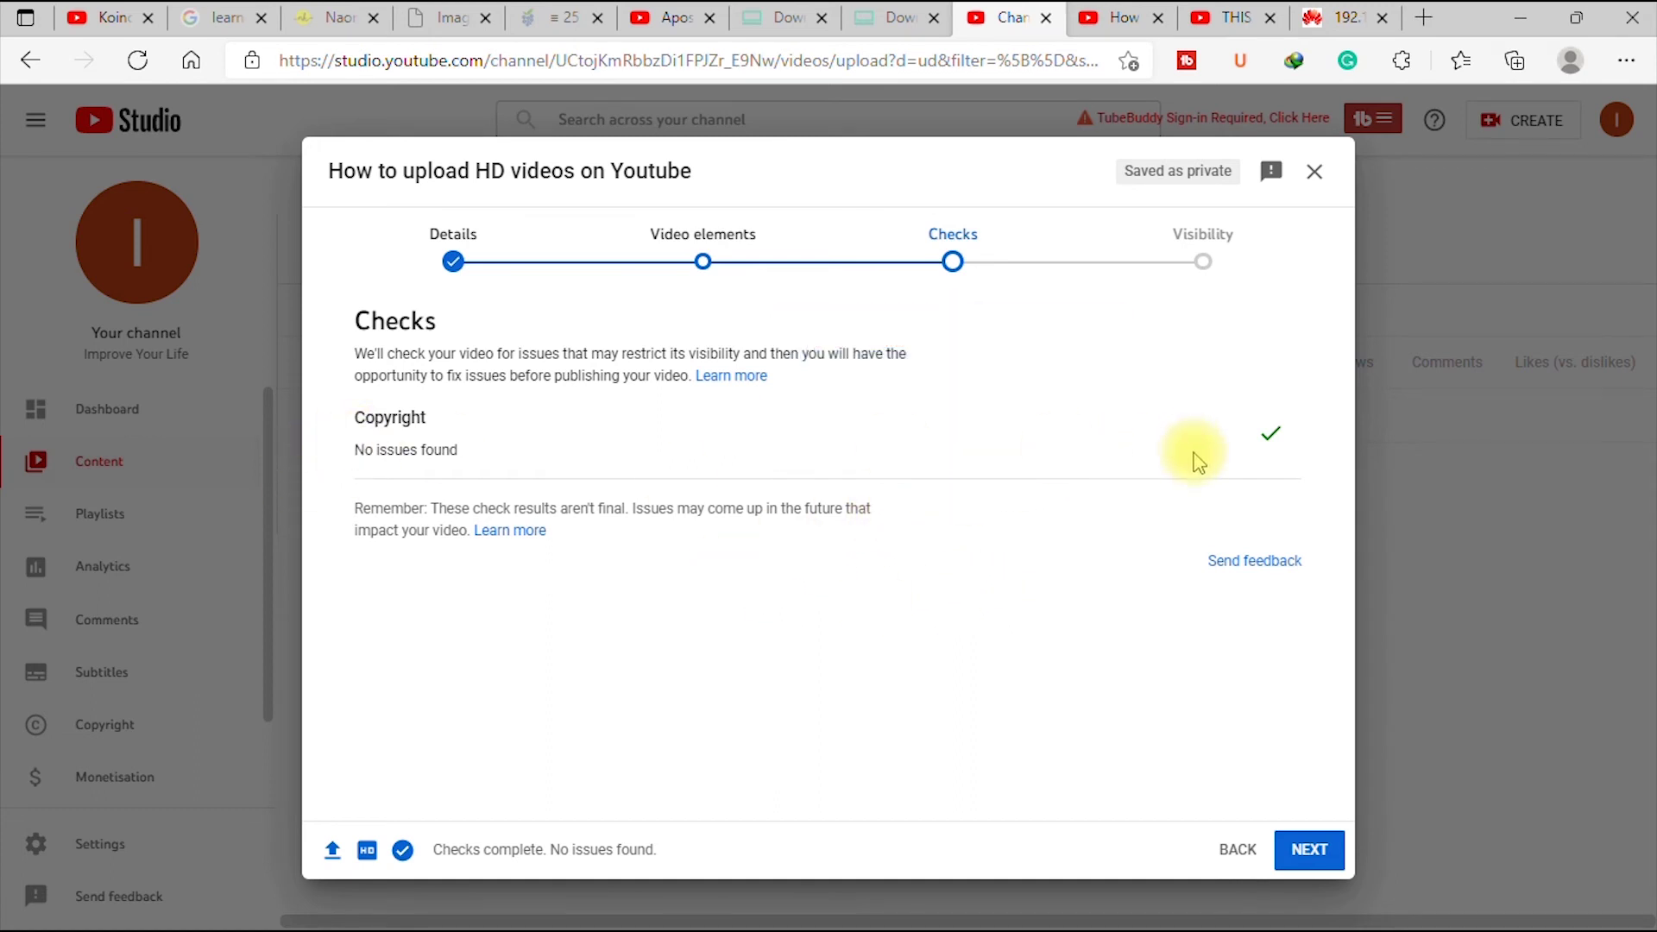
left_click(1309, 849)
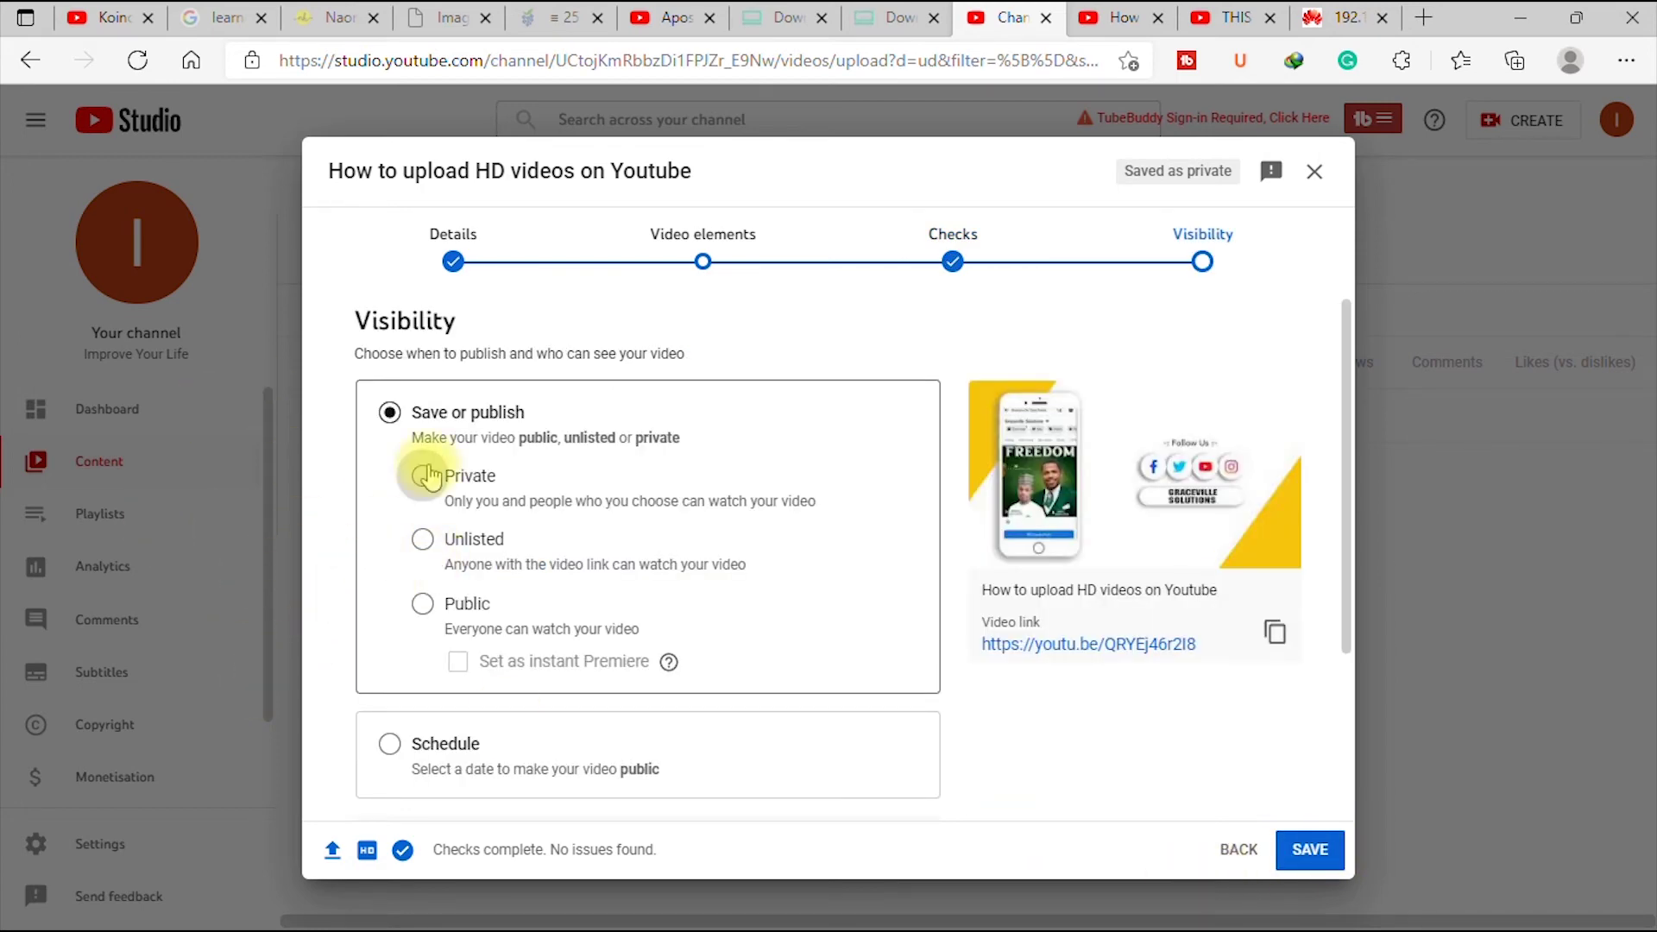
Step: Set visibility to Public and publish the video
left_click(423, 540)
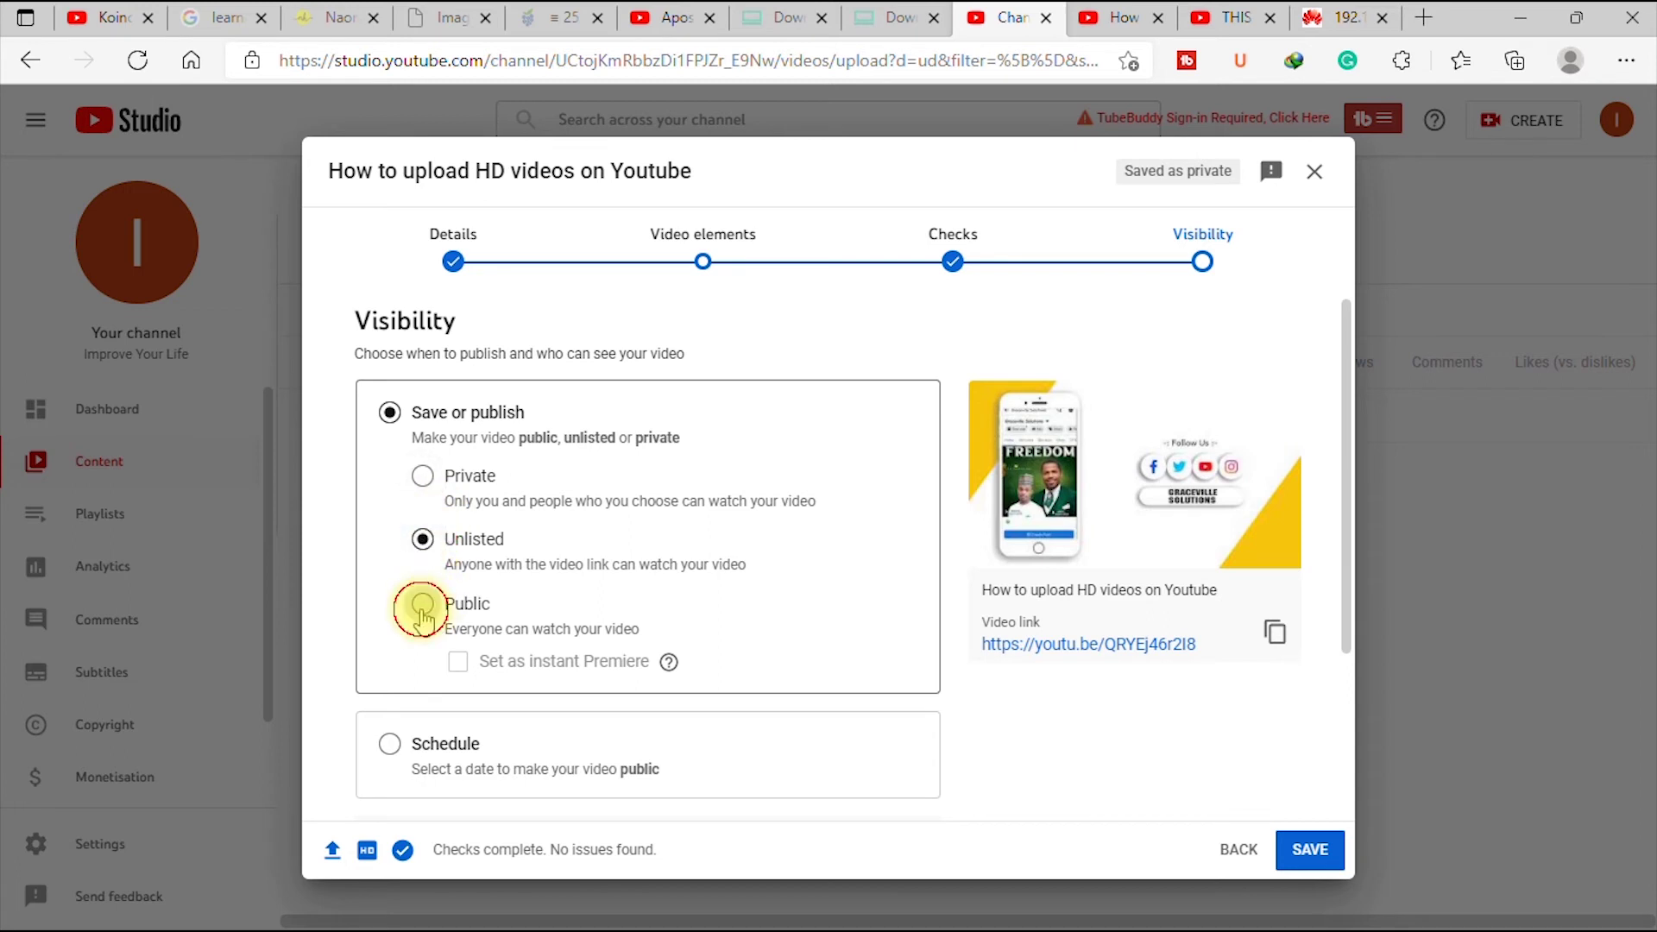
left_click(422, 475)
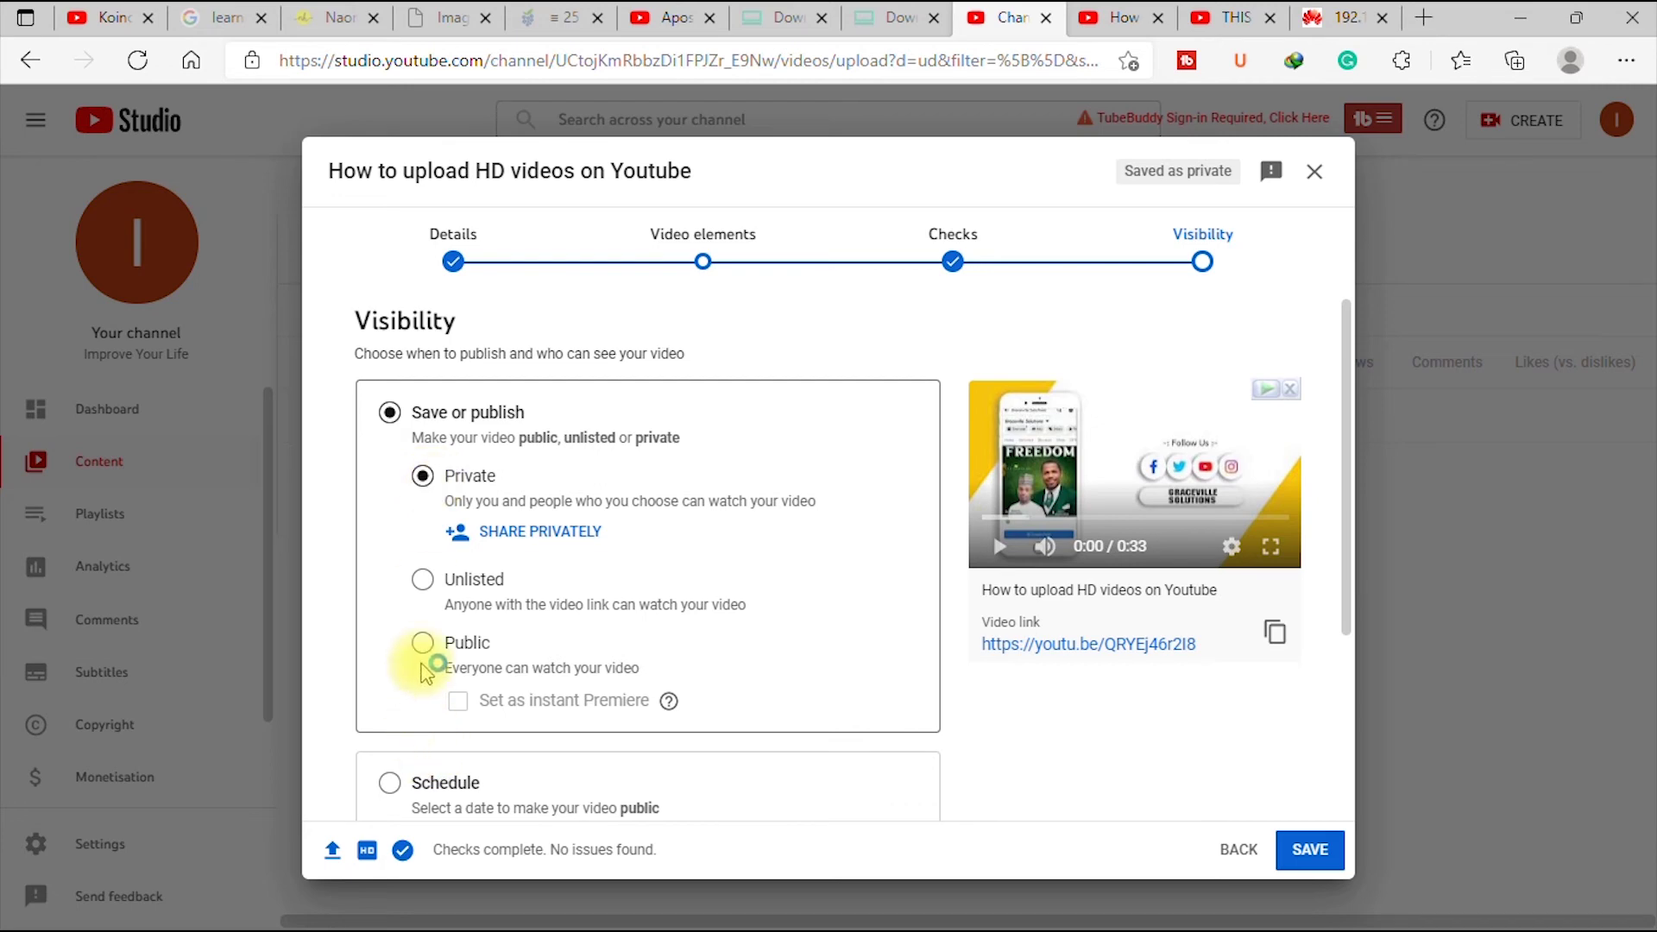
left_click(423, 579)
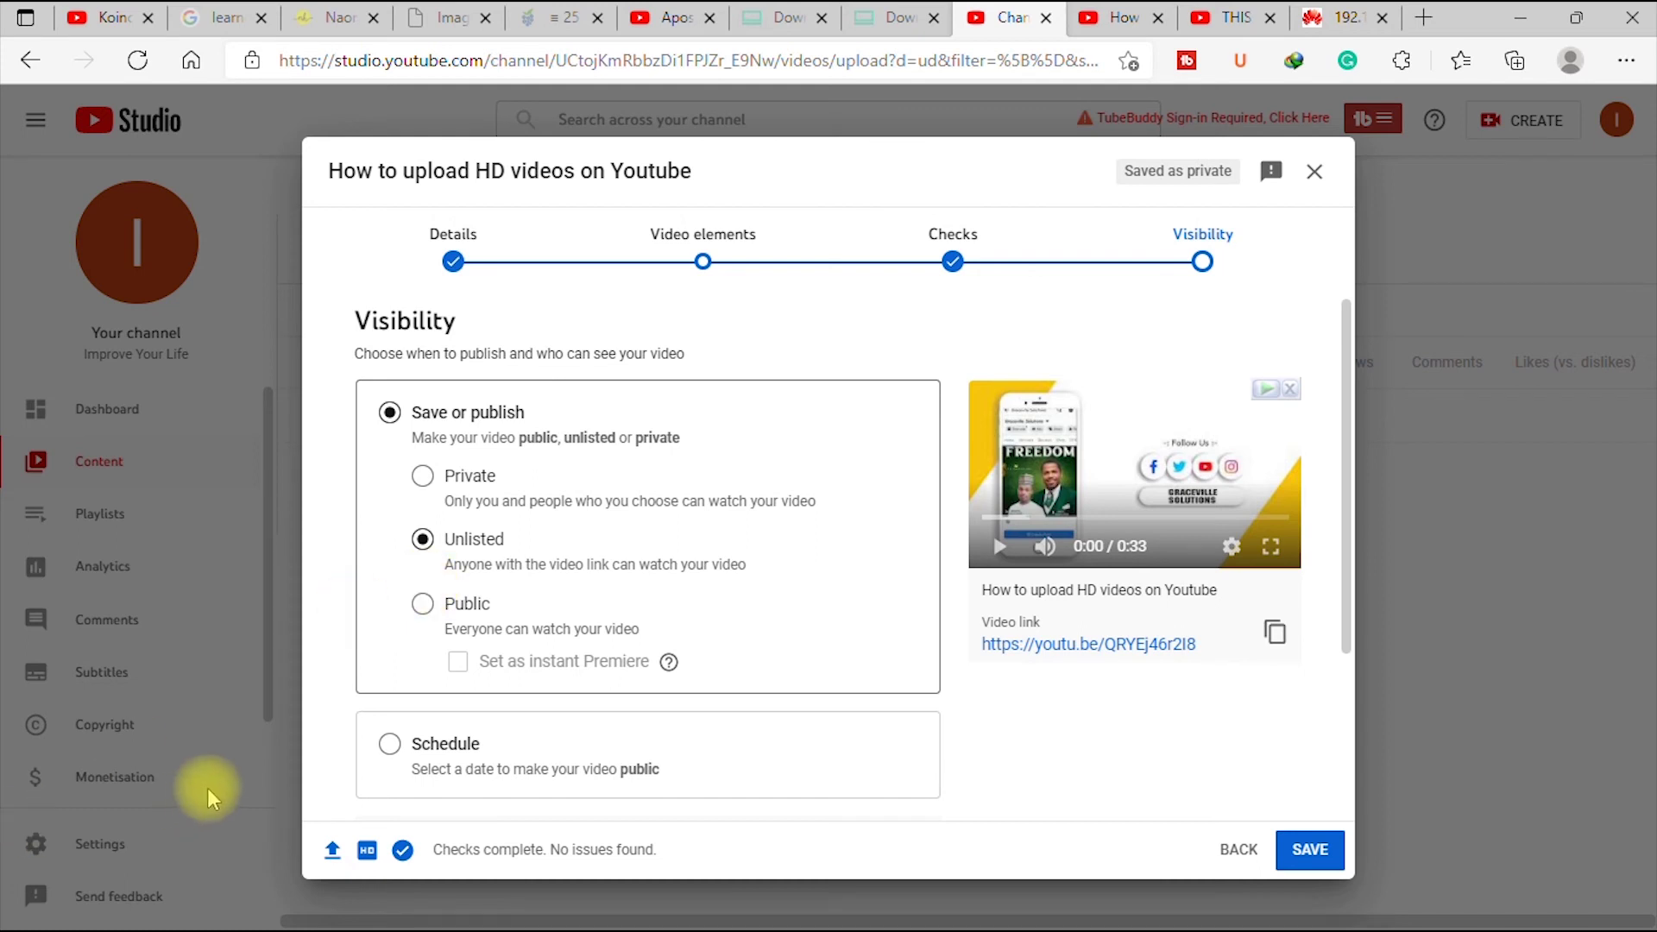
left_click(423, 605)
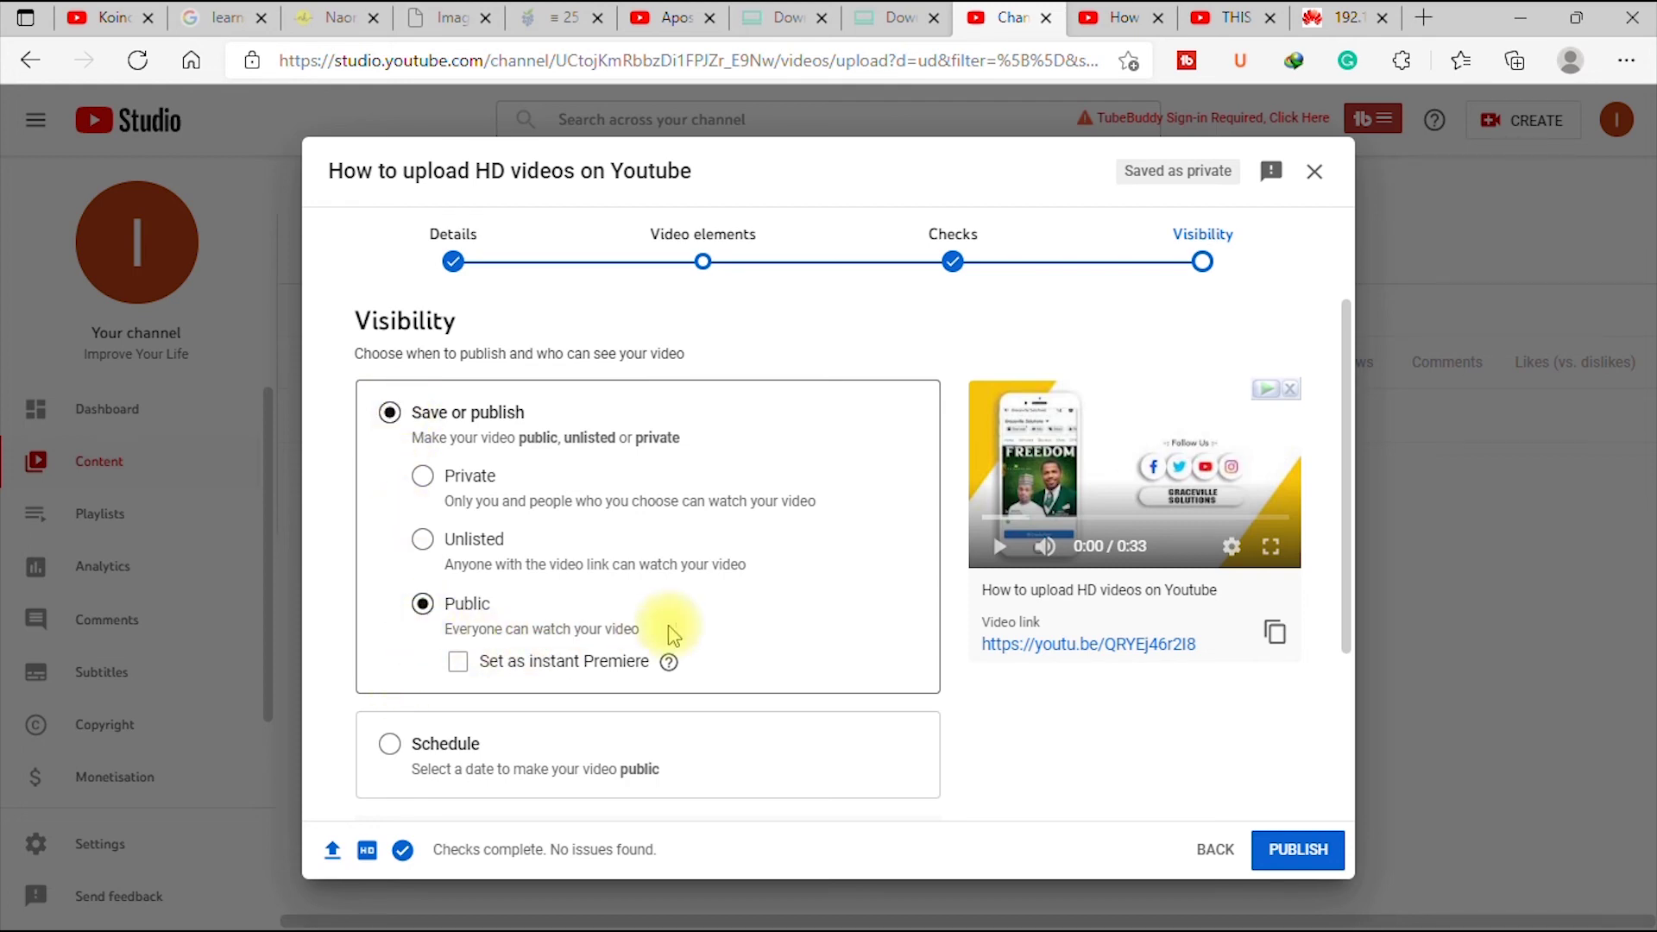
scroll(690, 690, "down", 3)
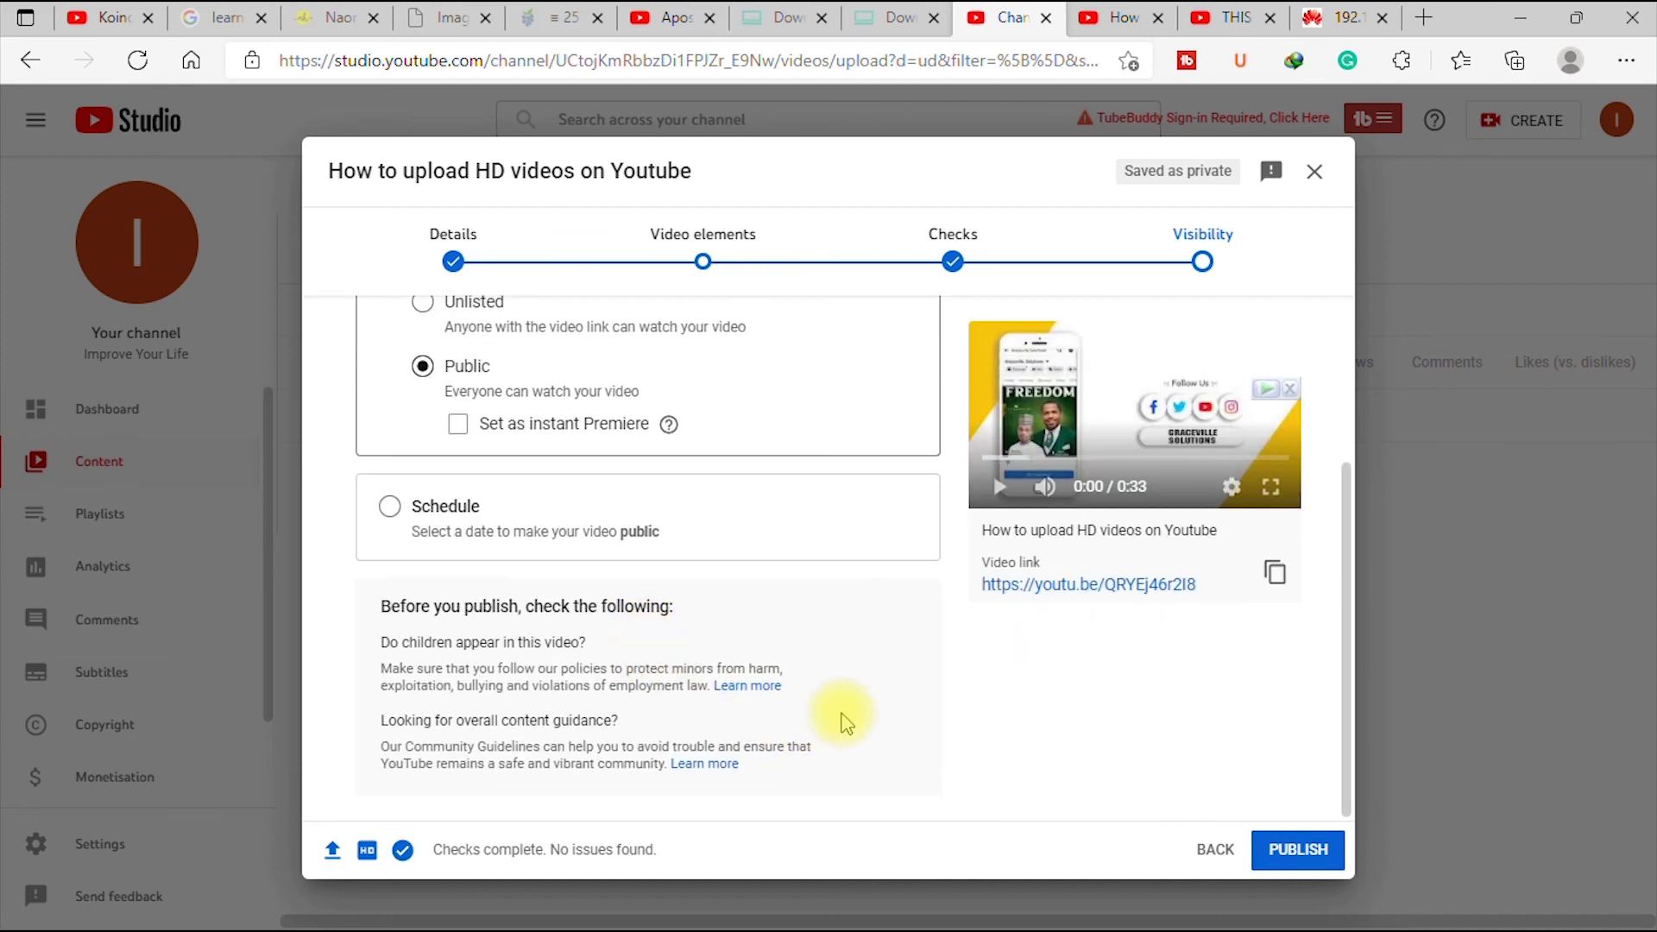
left_click(1288, 850)
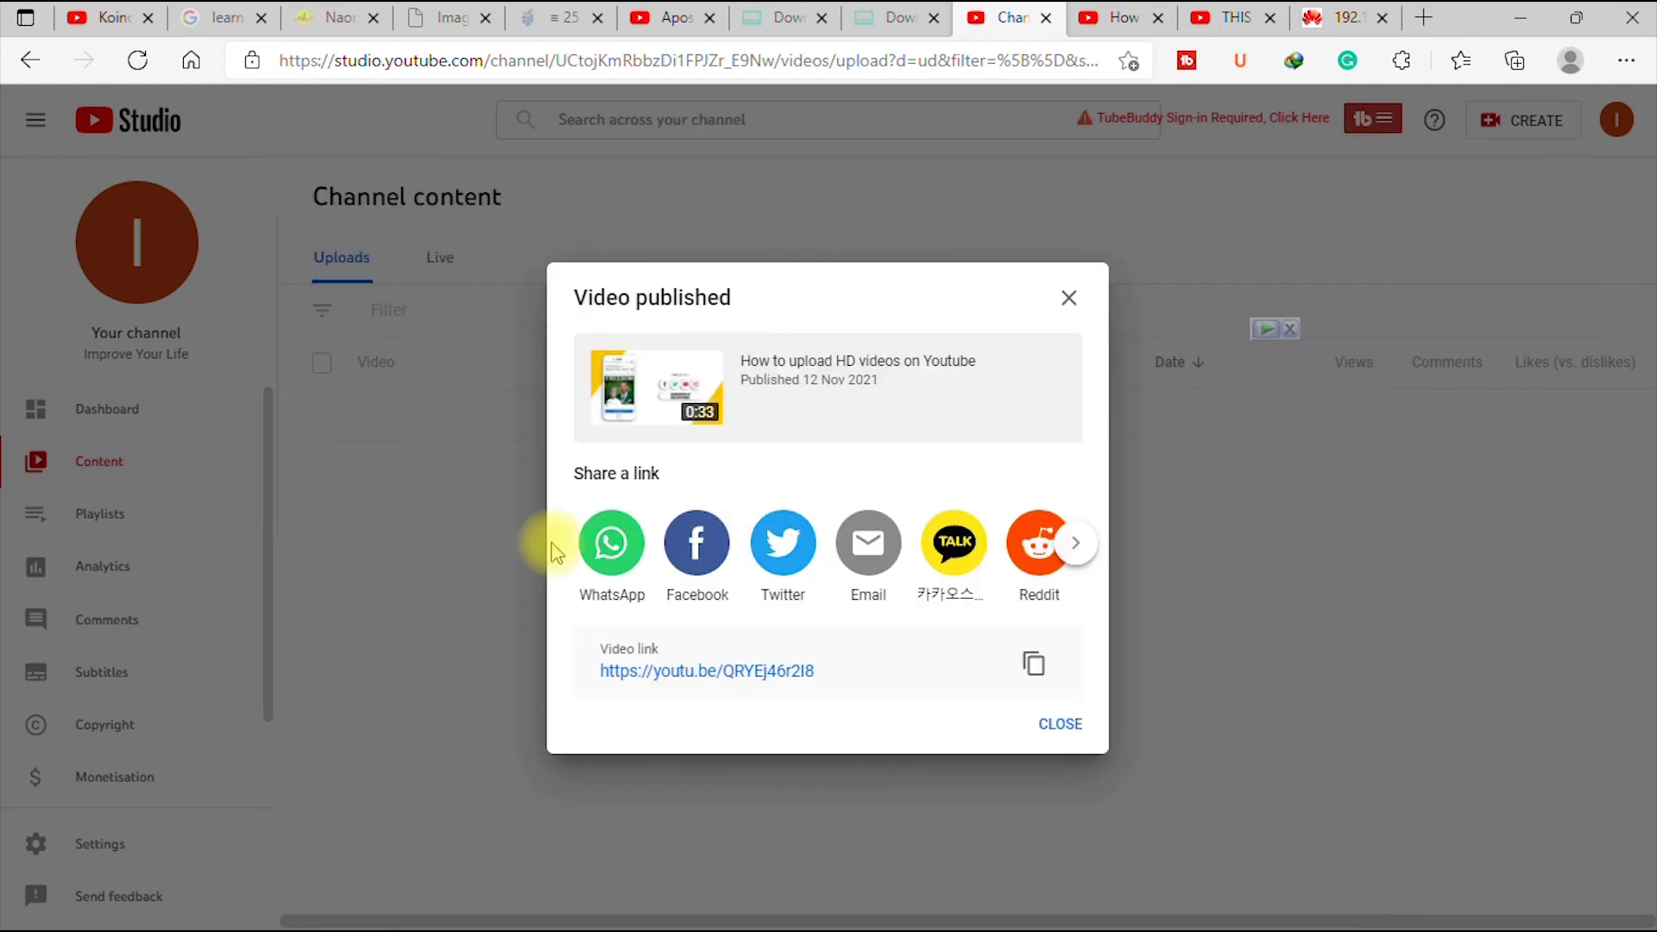
Step: Dismiss the Video published confirmation and open 'How to upload HD videos on Youtube' on its watch page
left_click(1054, 733)
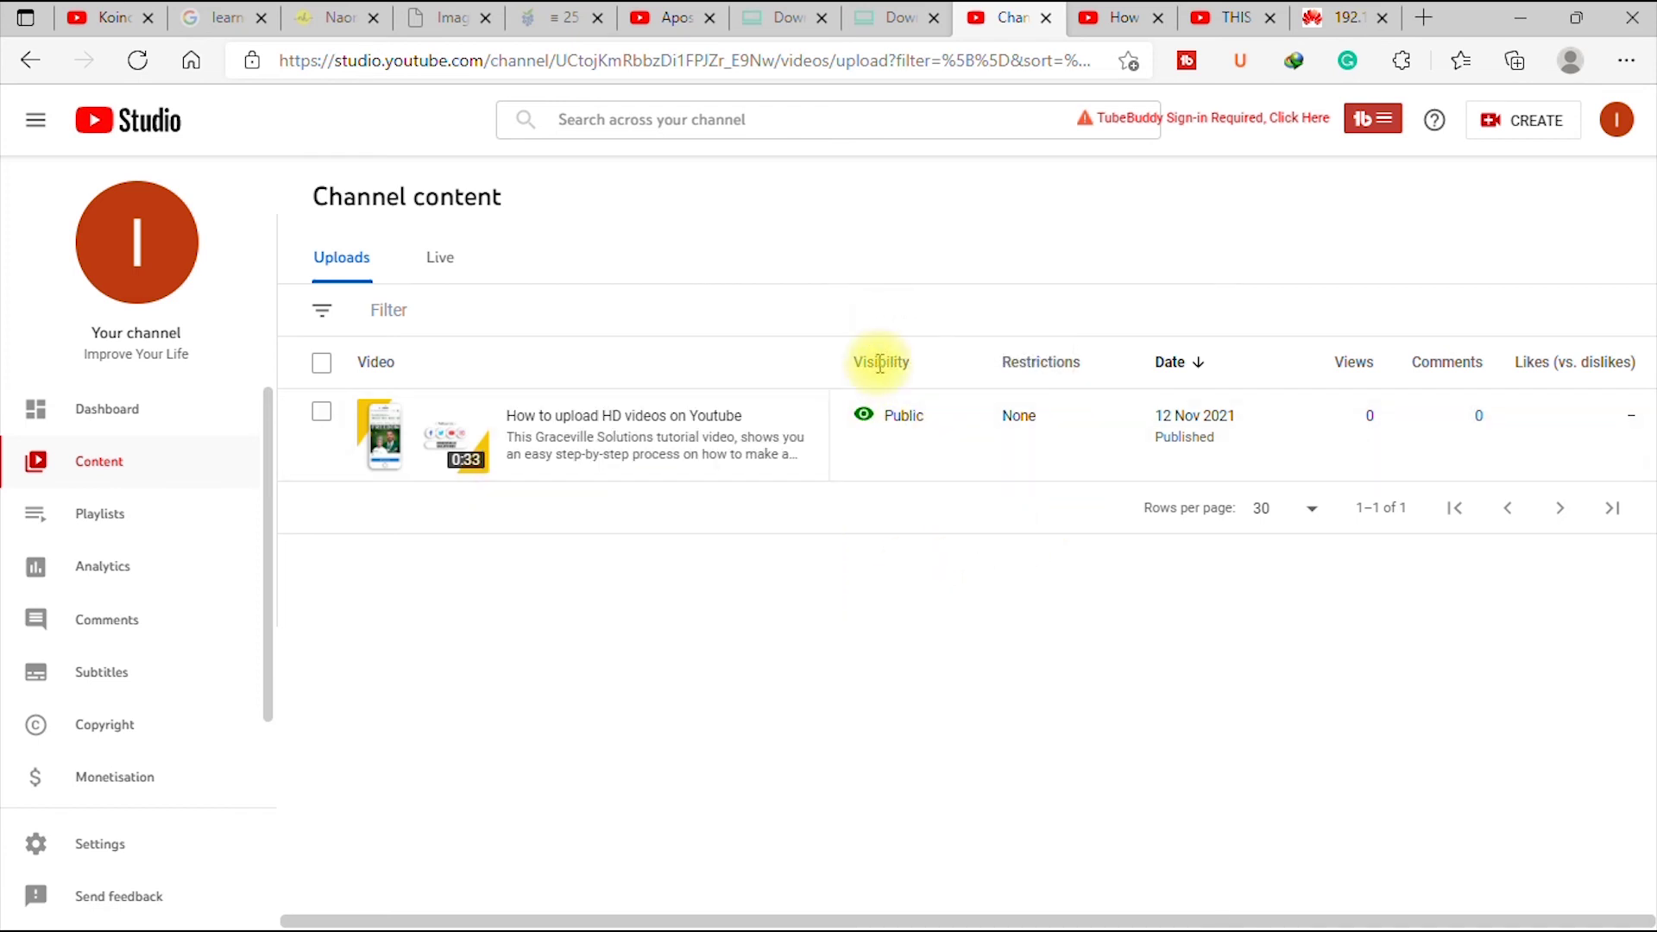
left_click(408, 434)
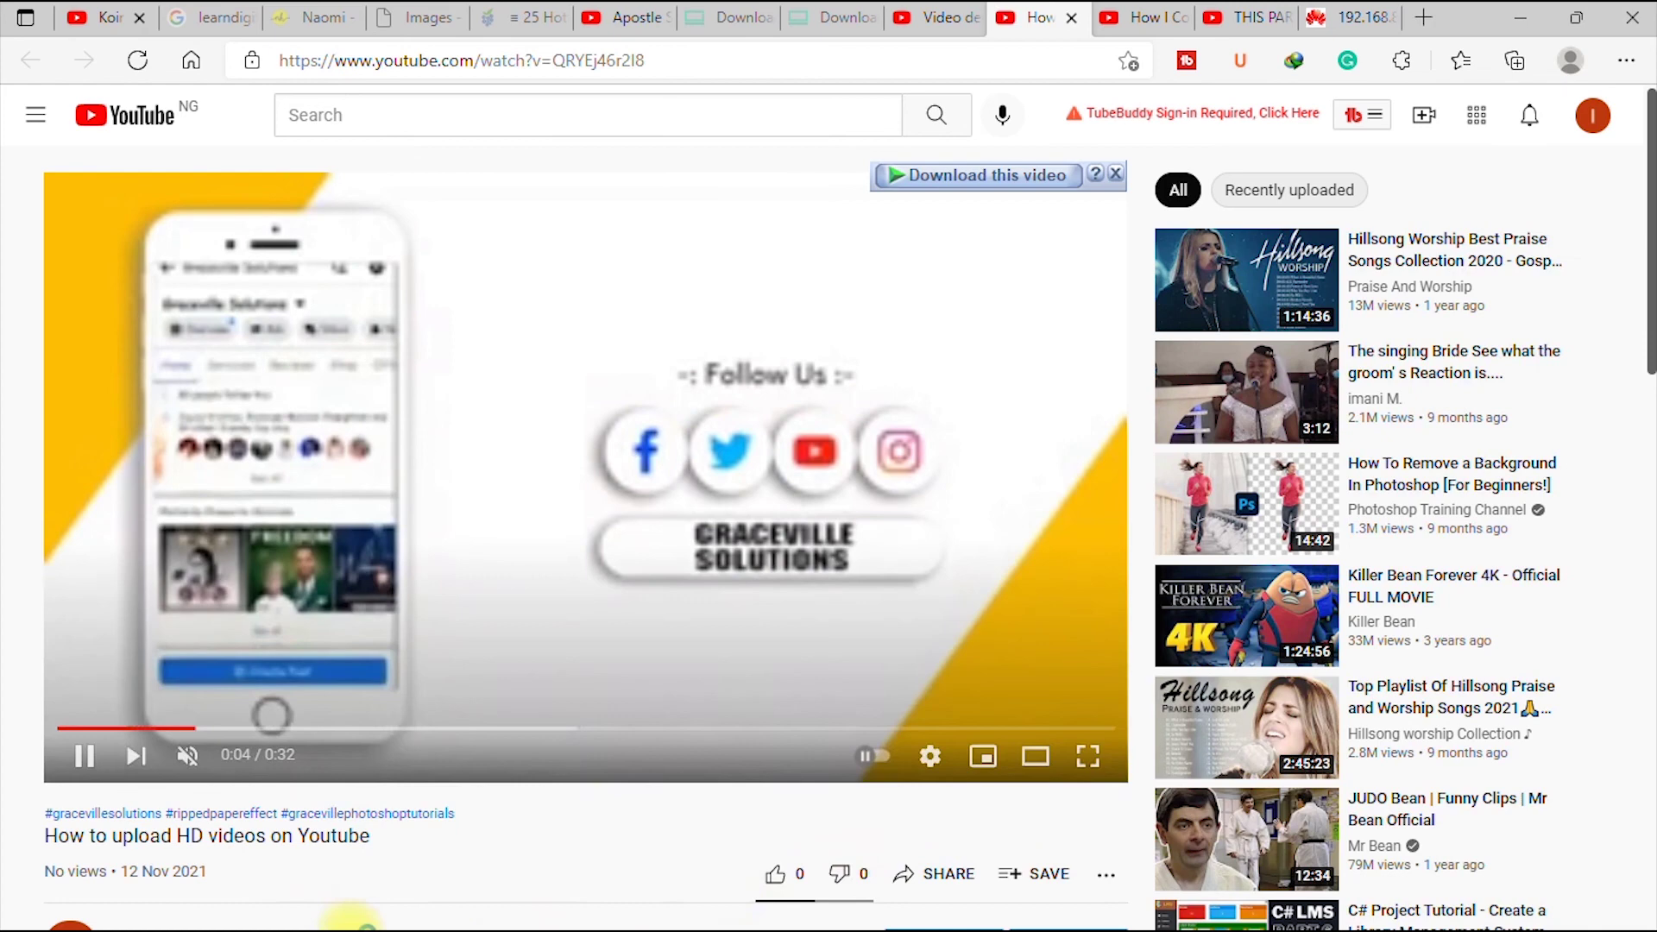
Step: Pause the video and switch the player quality to 1080p HD
left_click(86, 755)
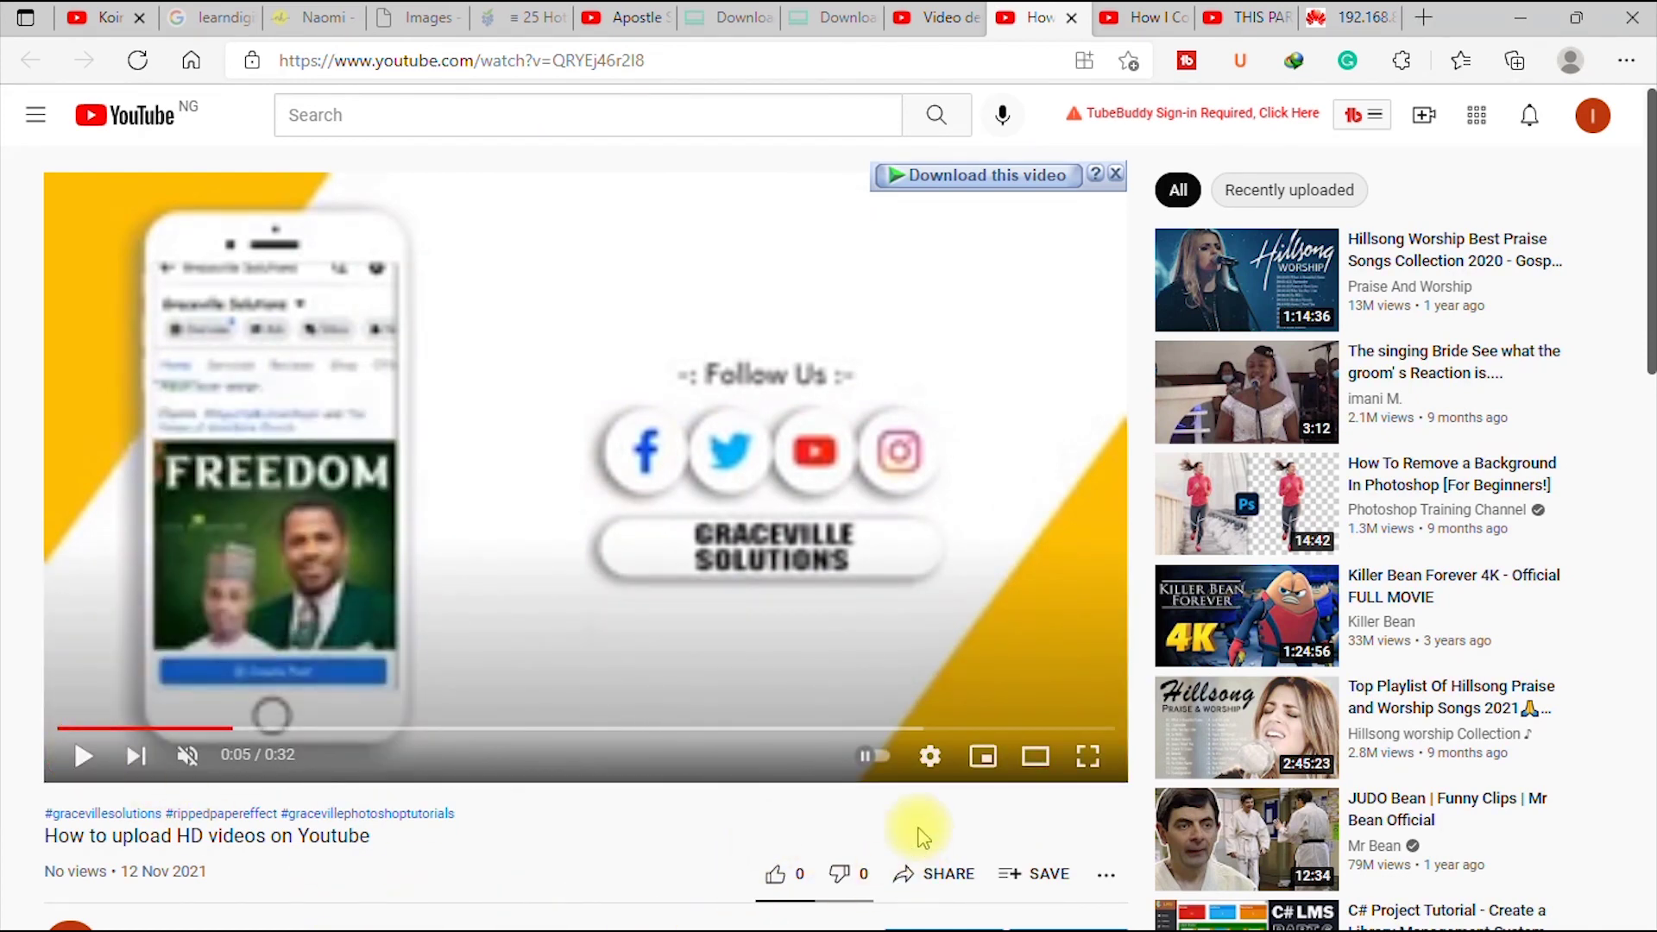
left_click(929, 757)
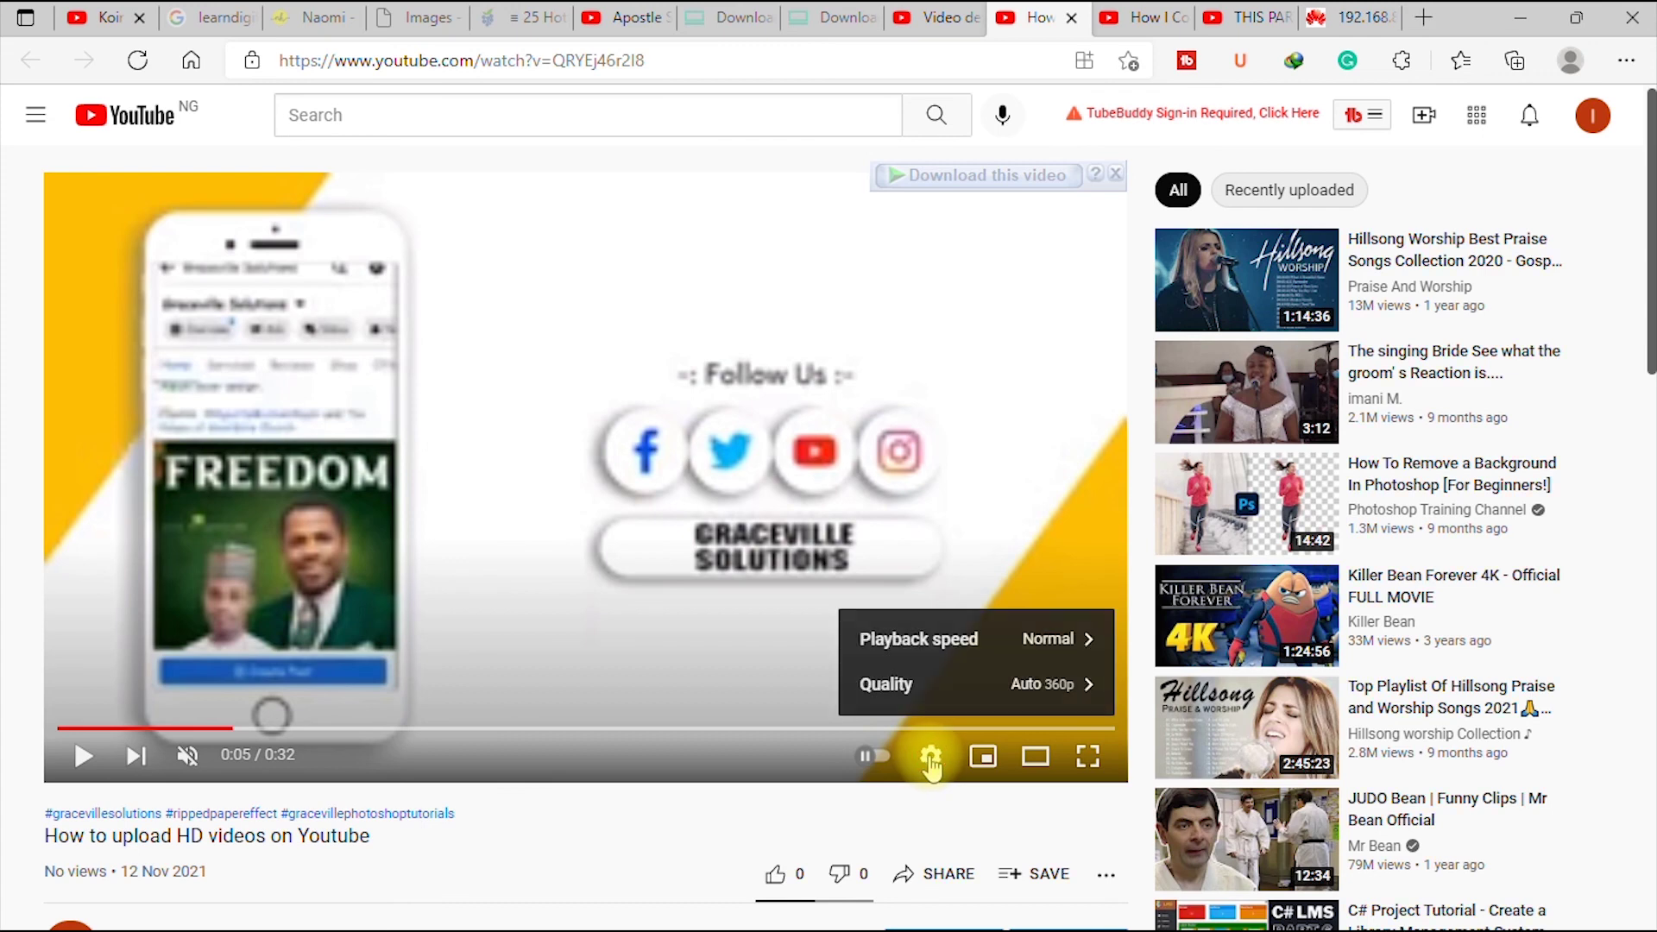
left_click(953, 696)
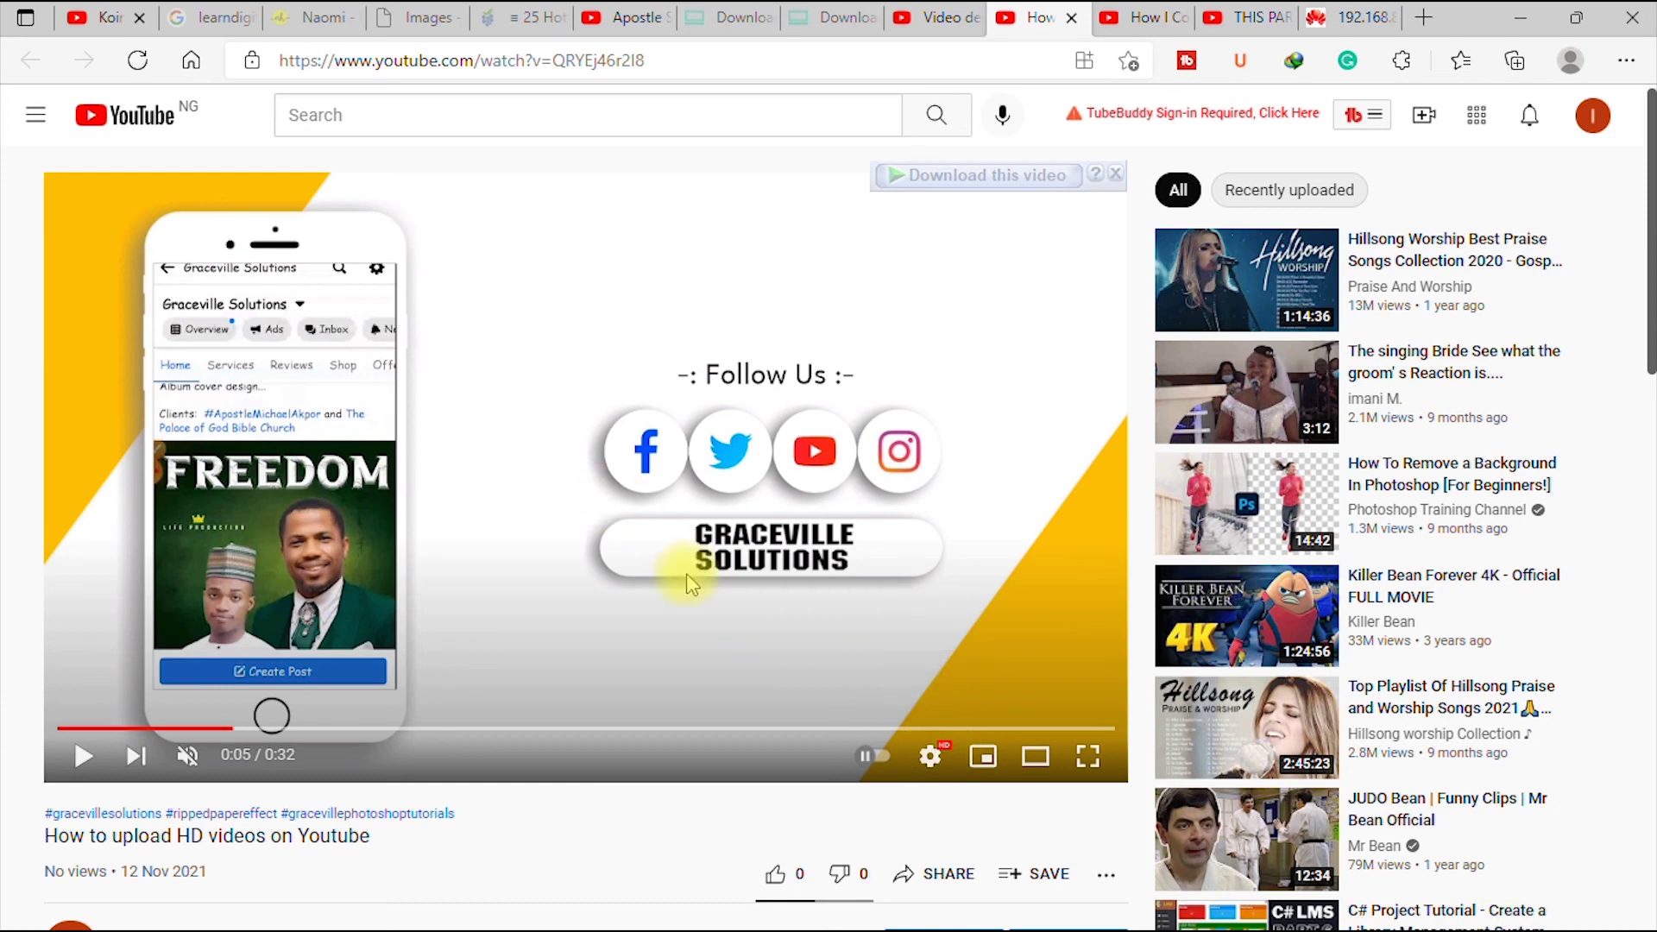
Step: Resume playback, pause once more, then play the video again in HD
left_click(84, 757)
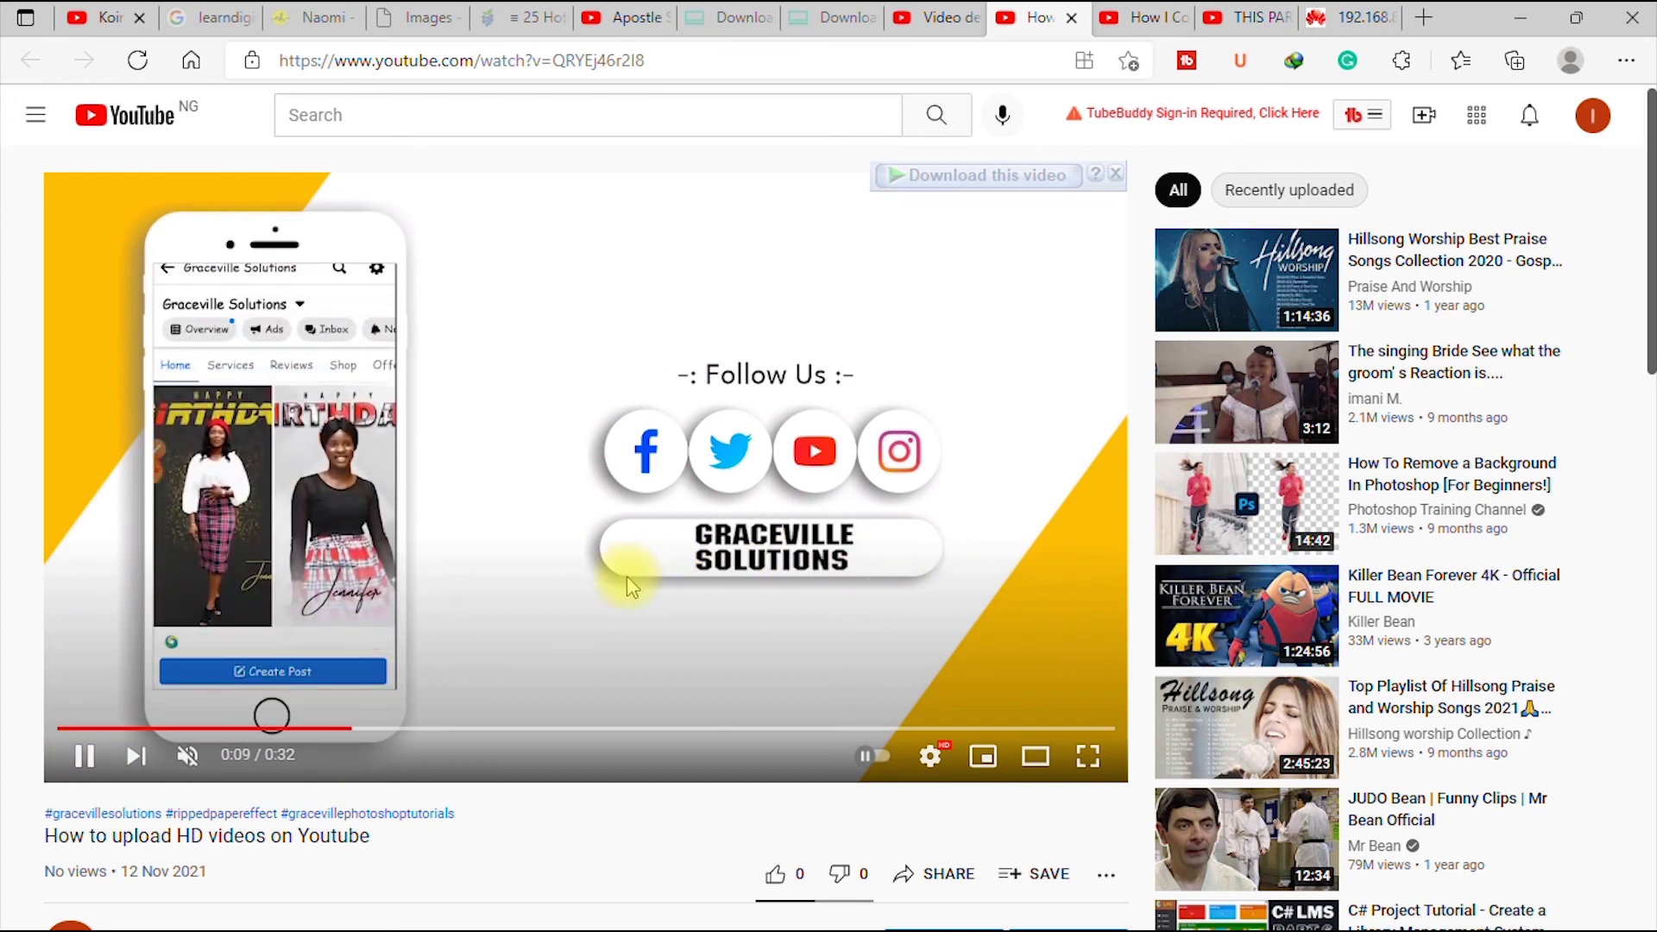
left_click(84, 757)
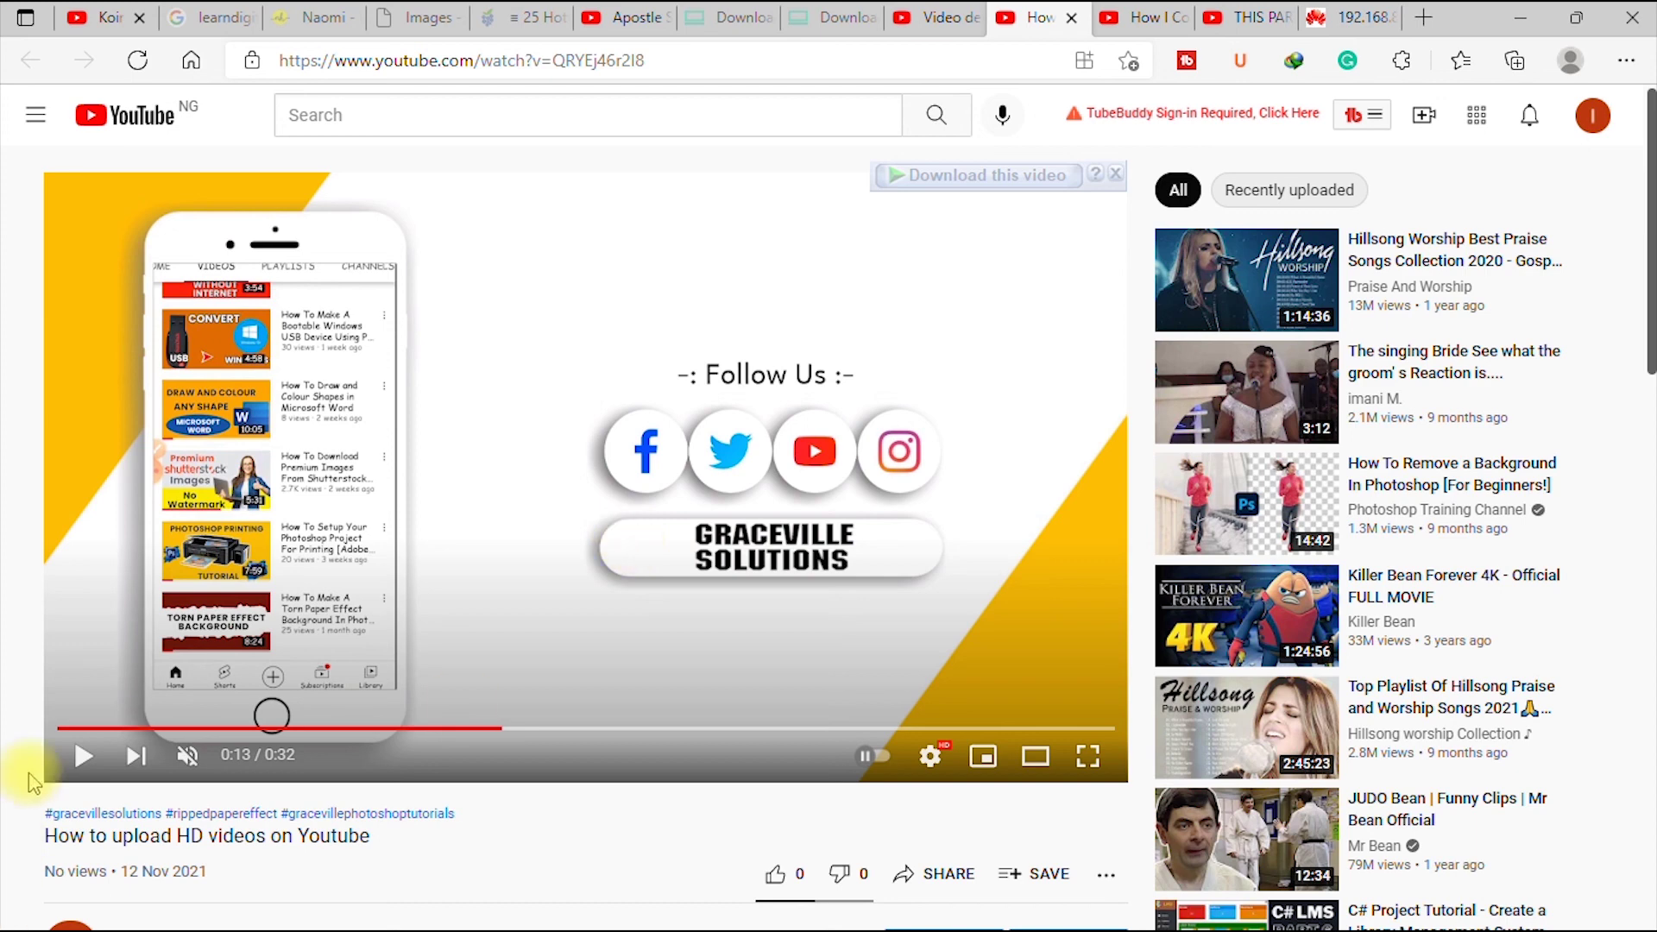
left_click(84, 757)
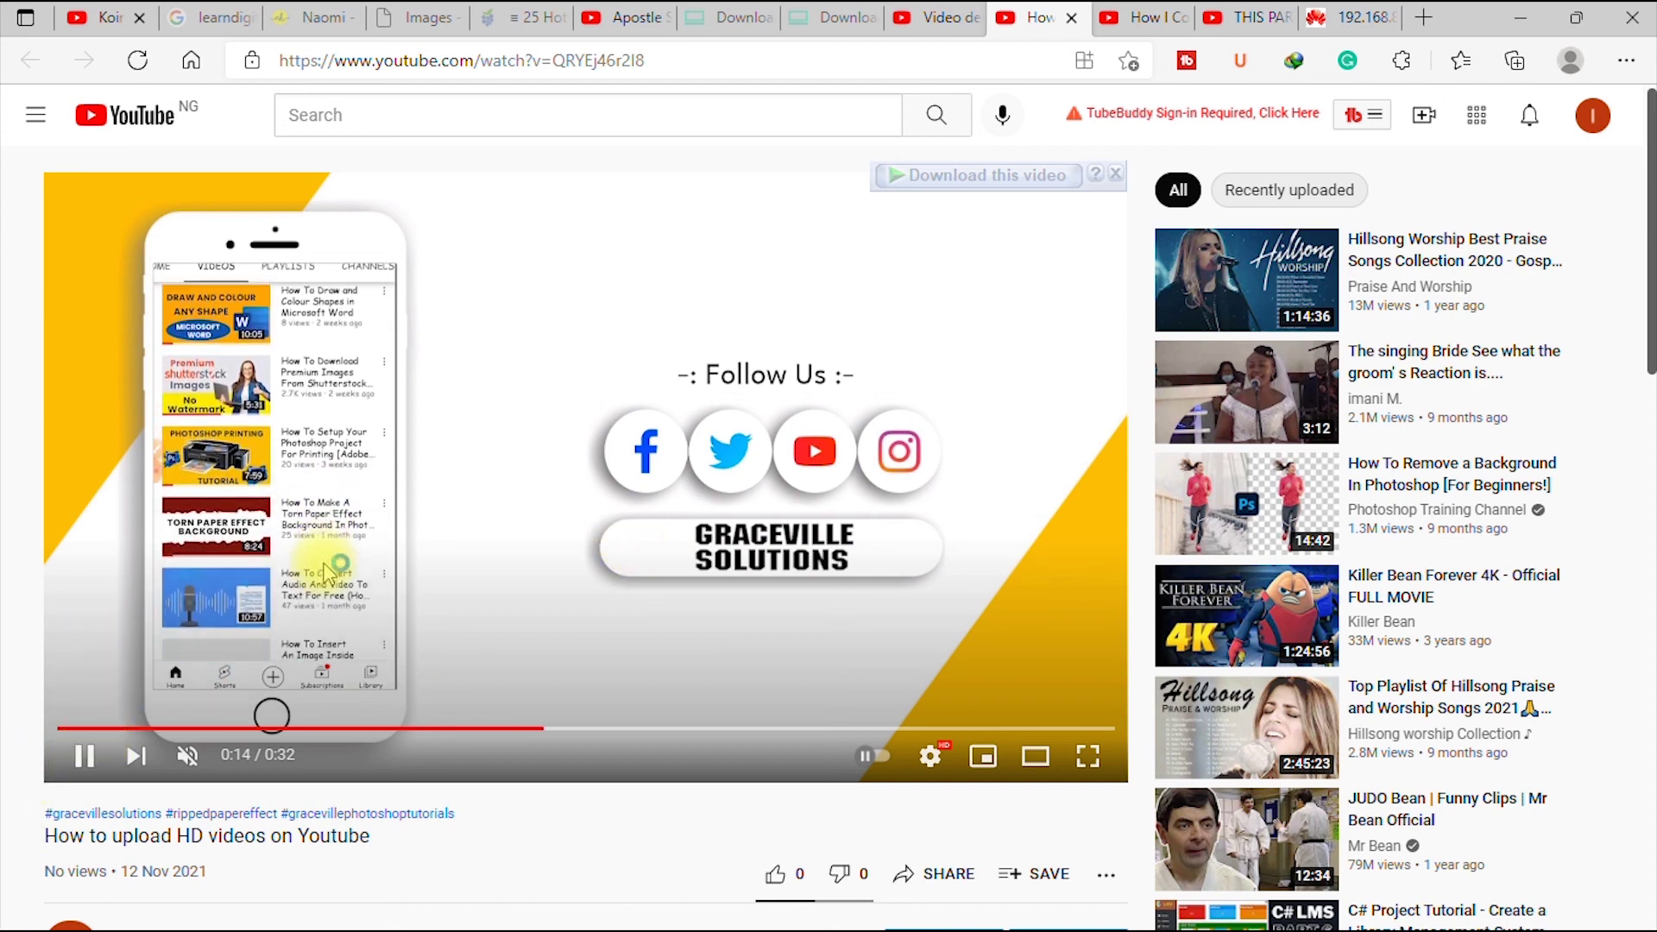